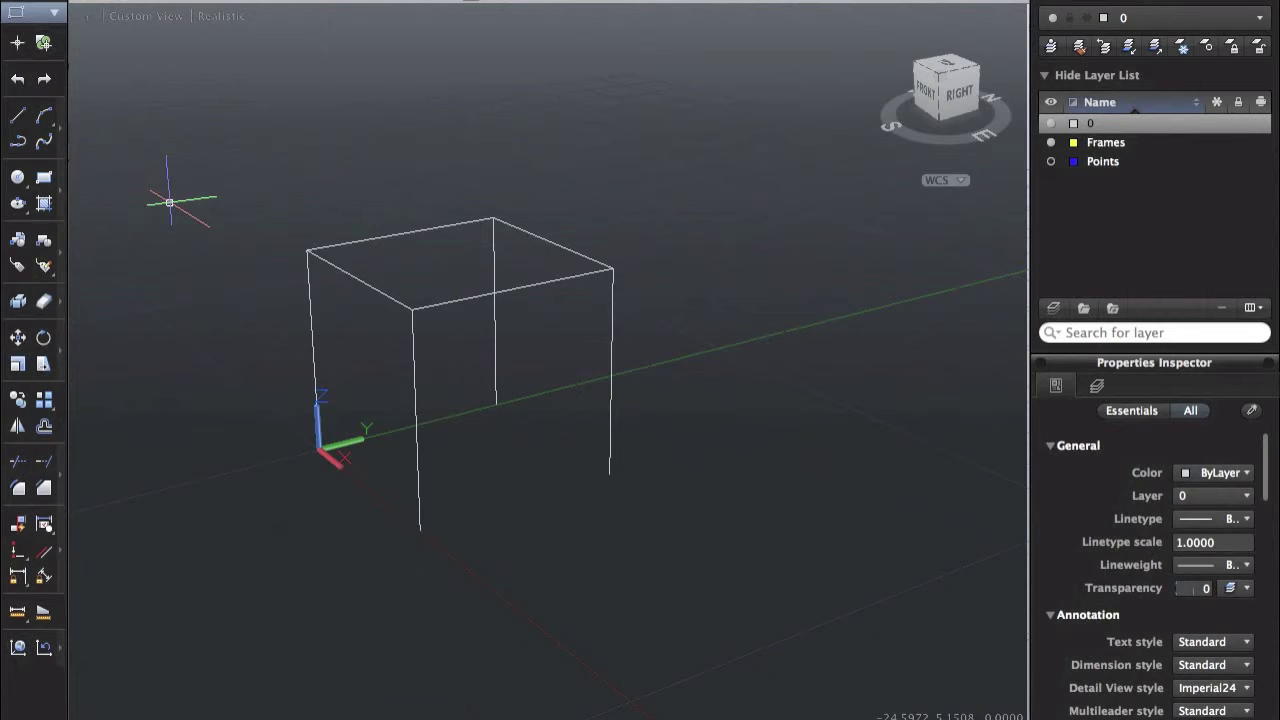
{"action": "scroll", "coordinate": [265, 317], "scroll_direction": "up", "scroll_amount": 8}
{"action": "scroll", "coordinate": [265, 317], "scroll_direction": "down", "scroll_amount": 7}
{"action": "middle_click_drag", "start_coordinate": [270, 300], "coordinate": [334, 325]}
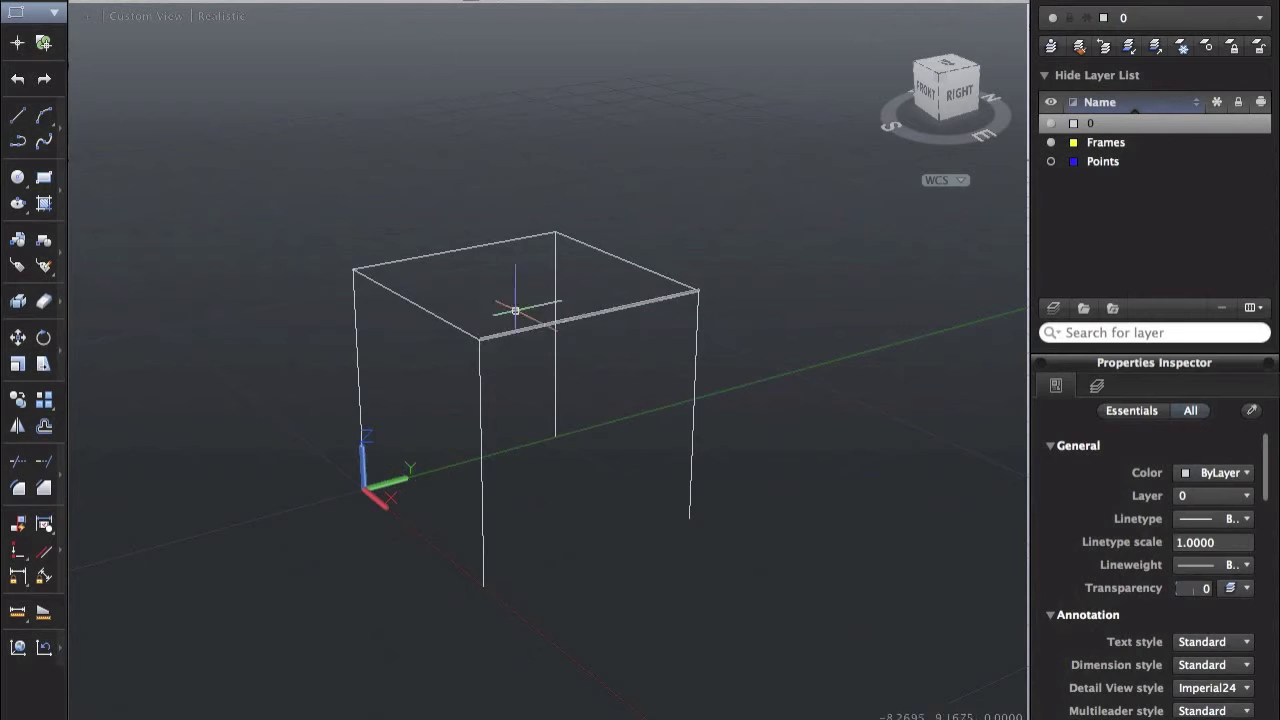
{"action": "left_click", "coordinate": [768, 147]}
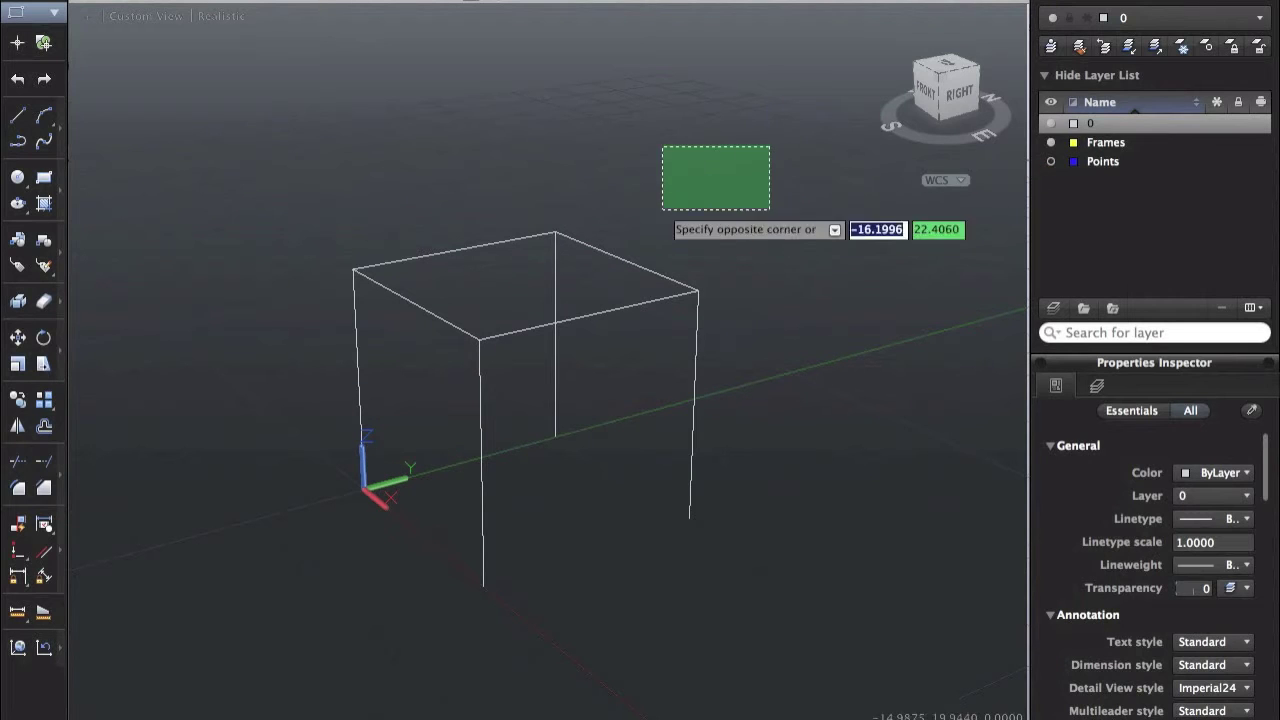
{"action": "left_click", "coordinate": [560, 198]}
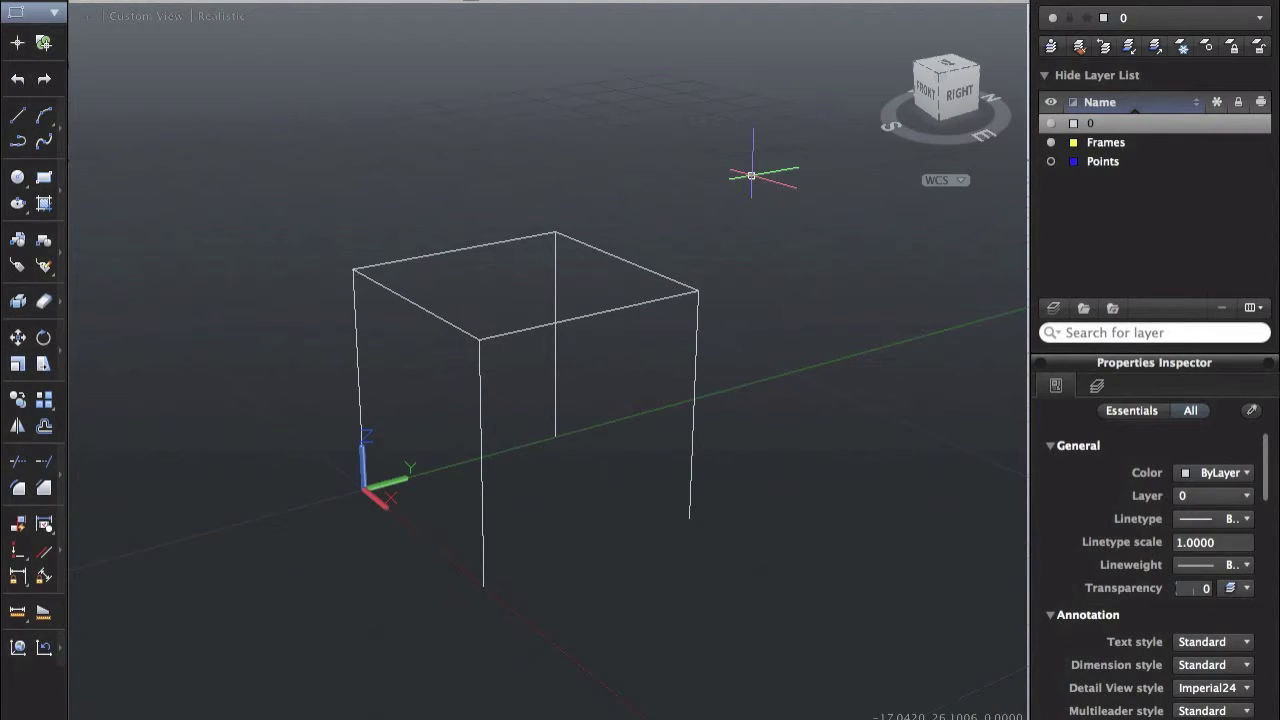
Turn on the Points layer and assign all eight lines of the box frame to the Frames layer.
{"action": "left_click", "coordinate": [1051, 162]}
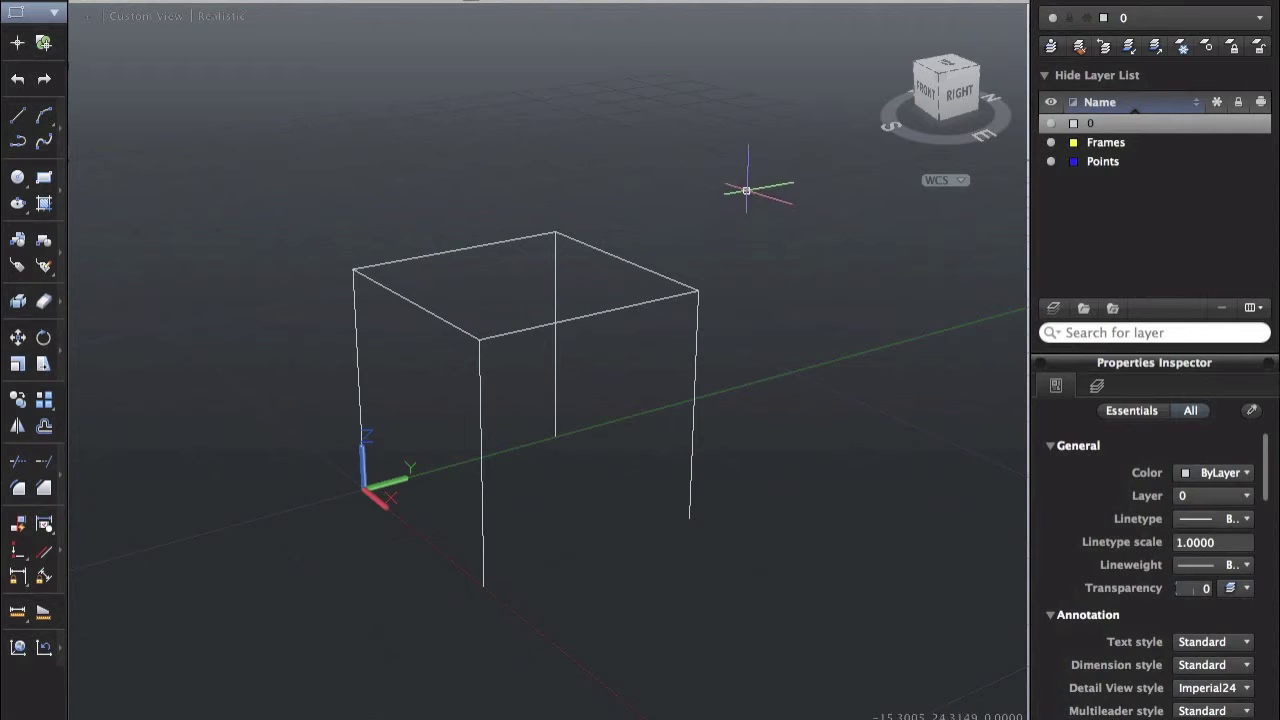
{"action": "left_click", "coordinate": [757, 163]}
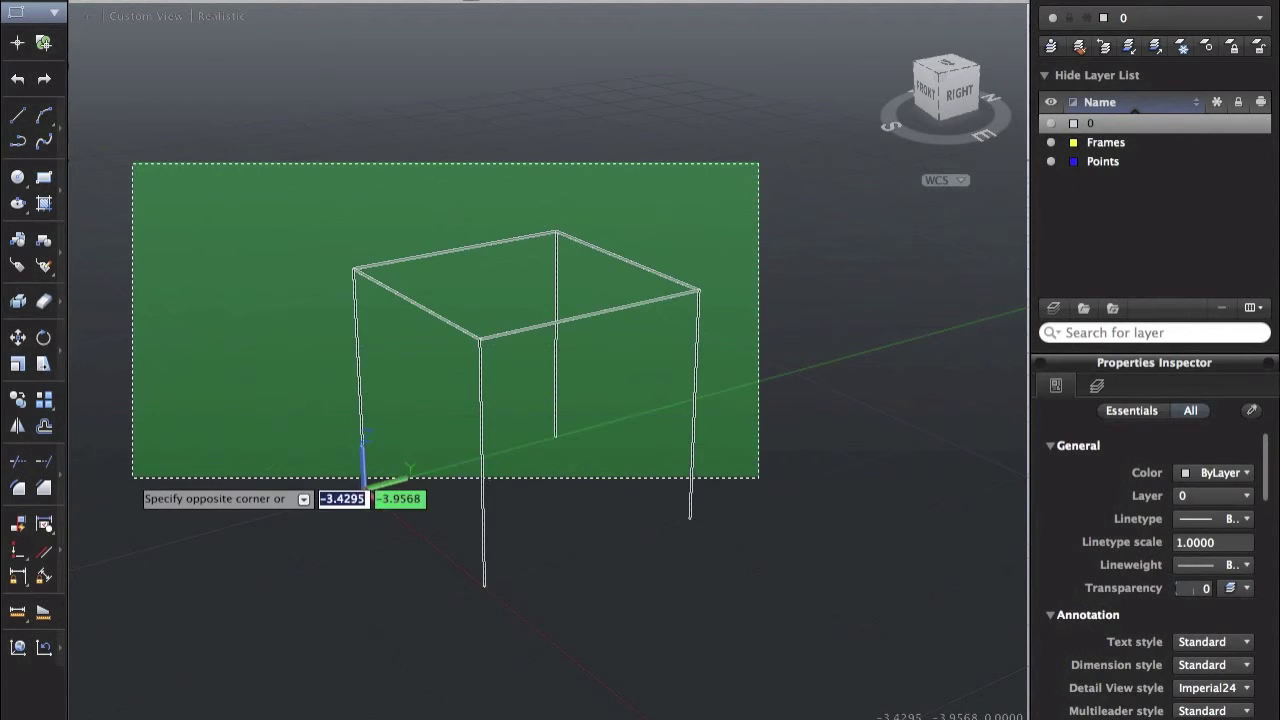
{"action": "left_click", "coordinate": [125, 495]}
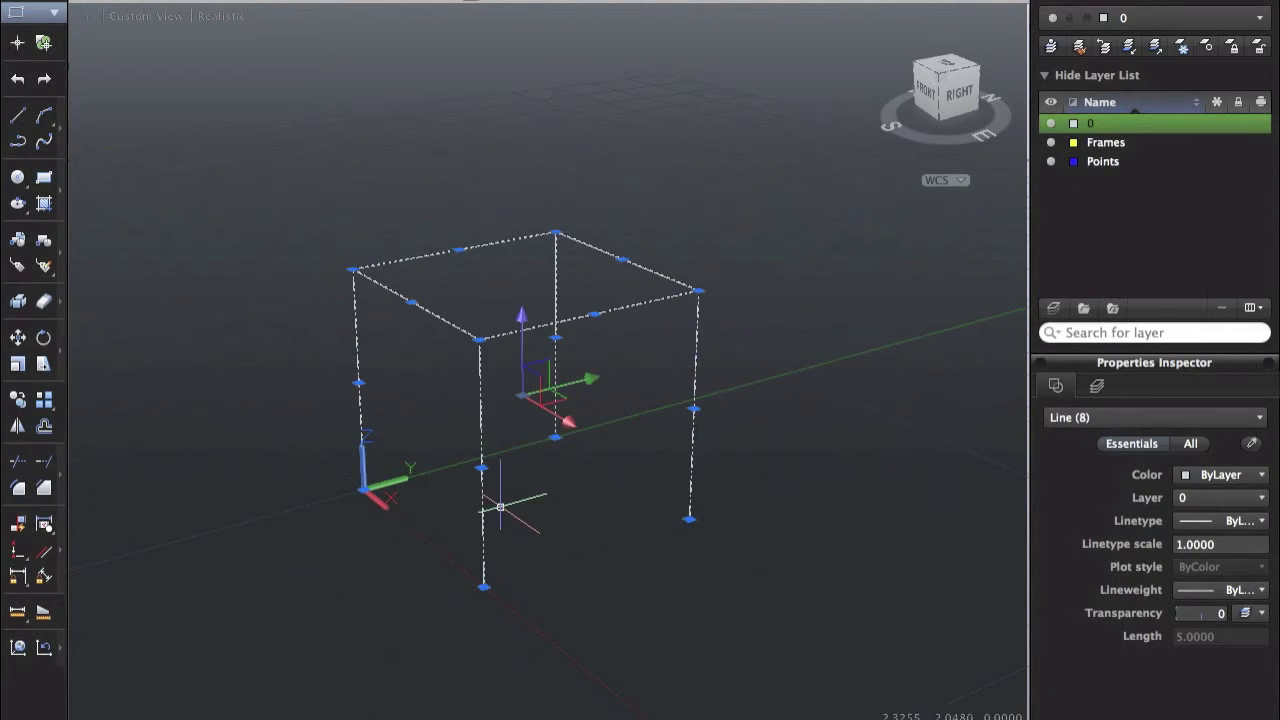
{"action": "left_click", "coordinate": [1183, 497]}
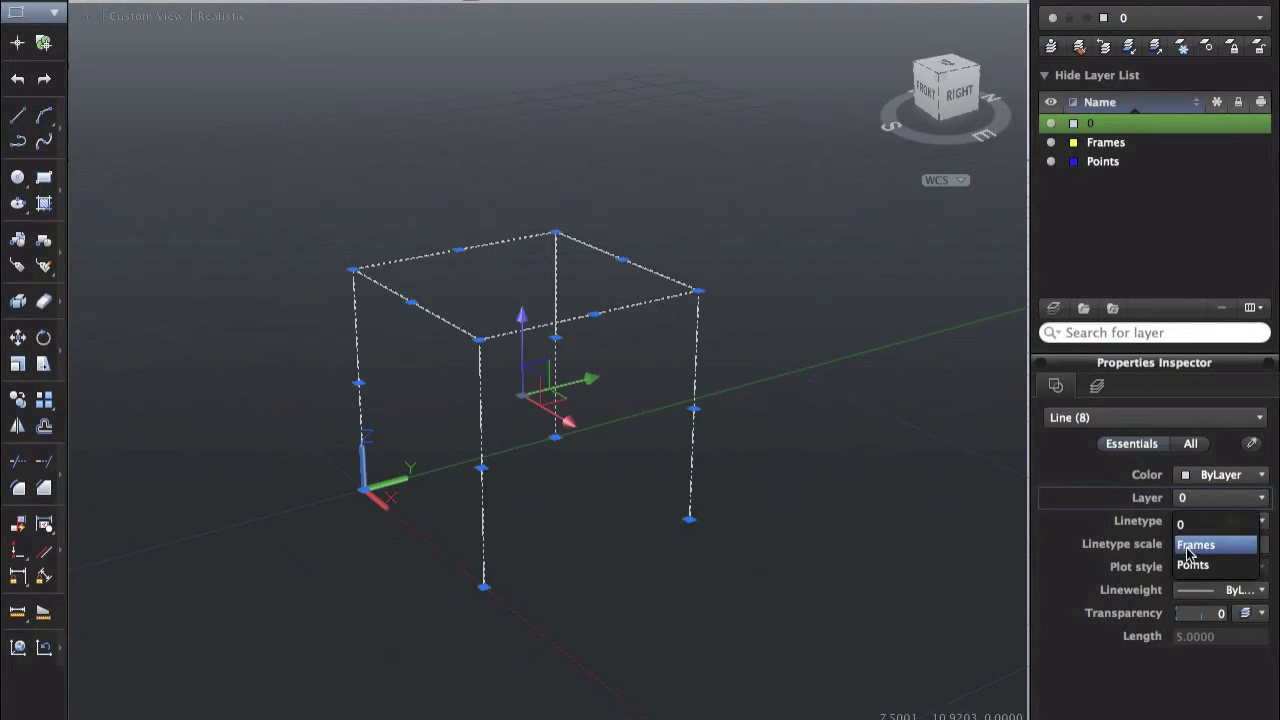
{"action": "left_click", "coordinate": [1190, 545]}
{"action": "key", "text": "Escape"}
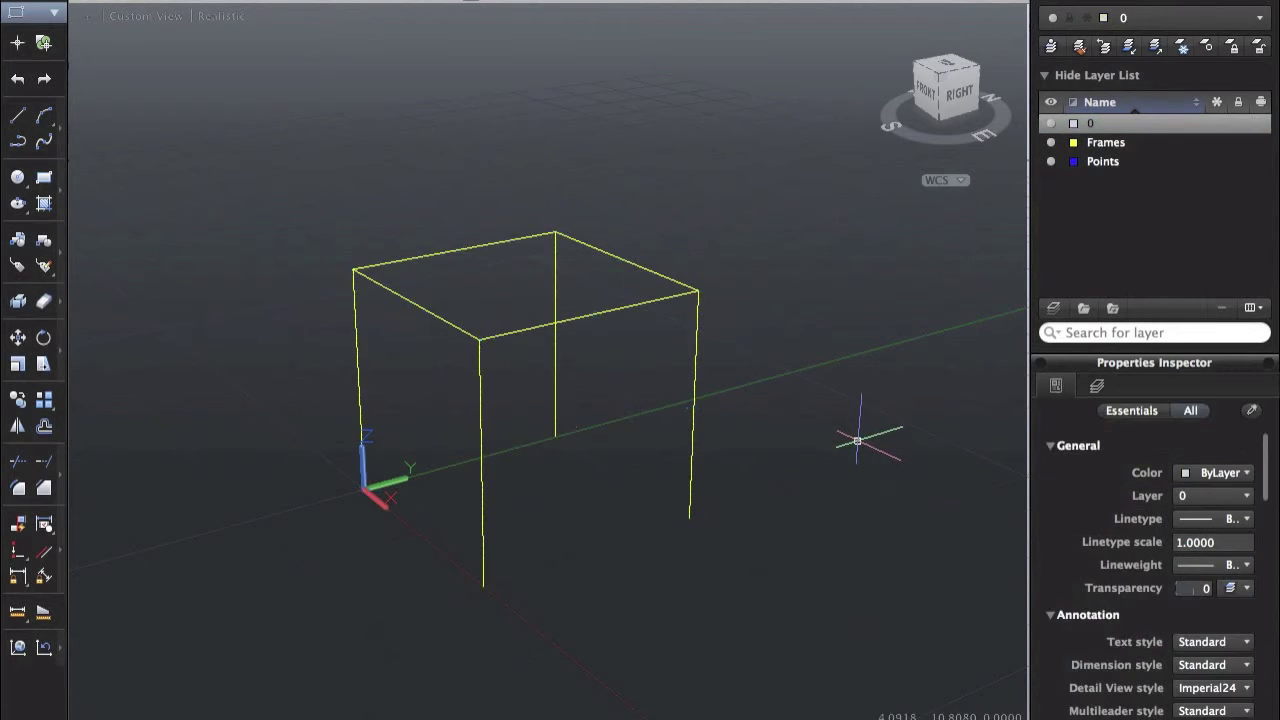
Make Points the current layer and place a point object at each of the eight corners of the box frame.
{"action": "type", "text": "point"}
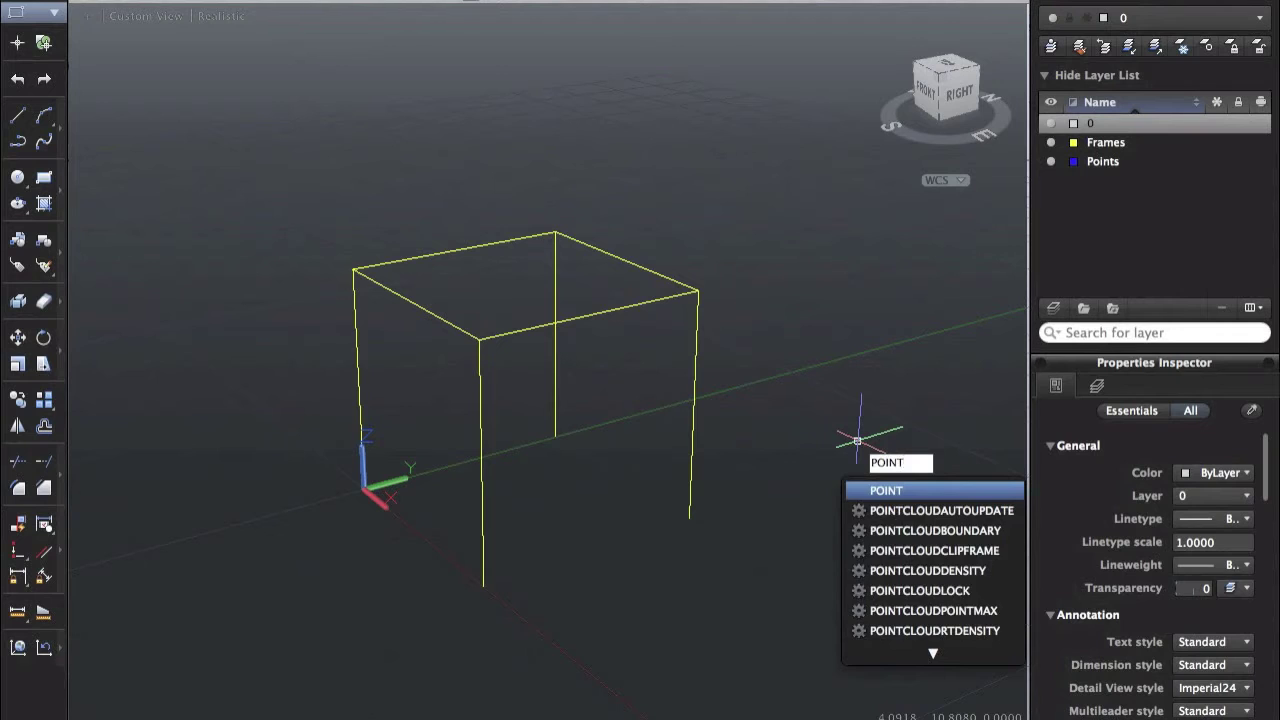
{"action": "key", "text": "Return"}
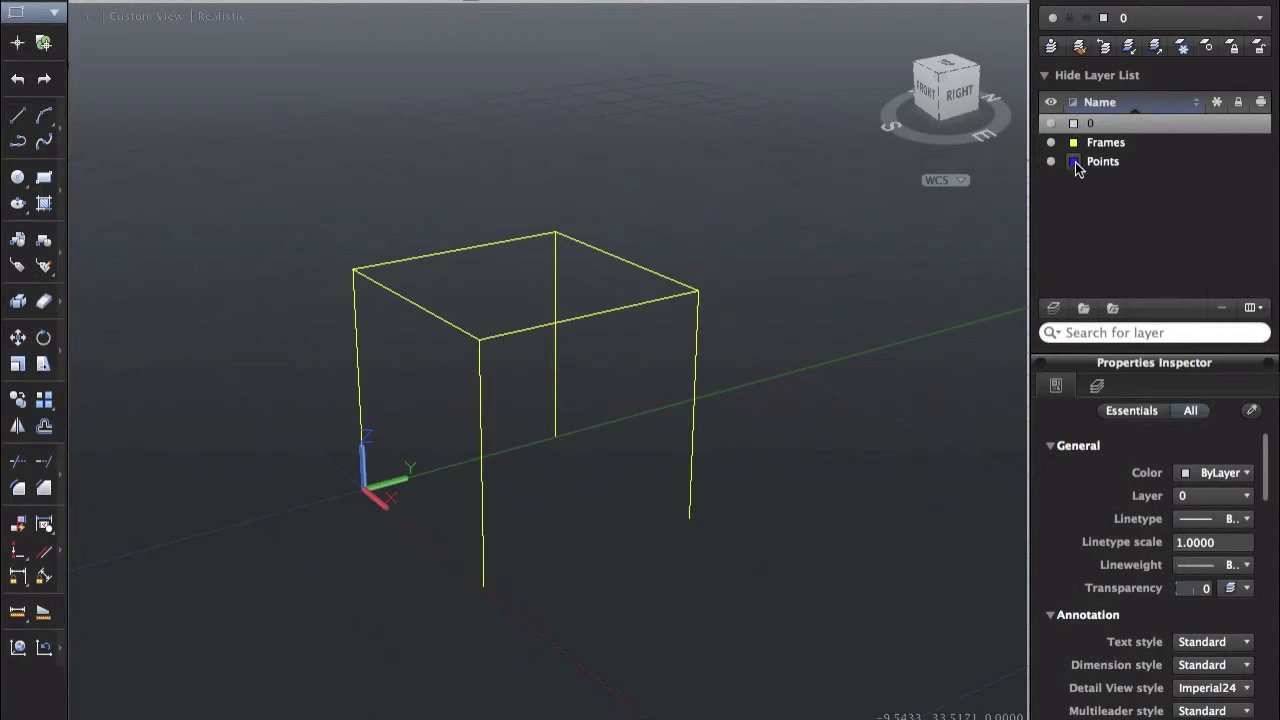
{"action": "left_click", "coordinate": [1110, 161]}
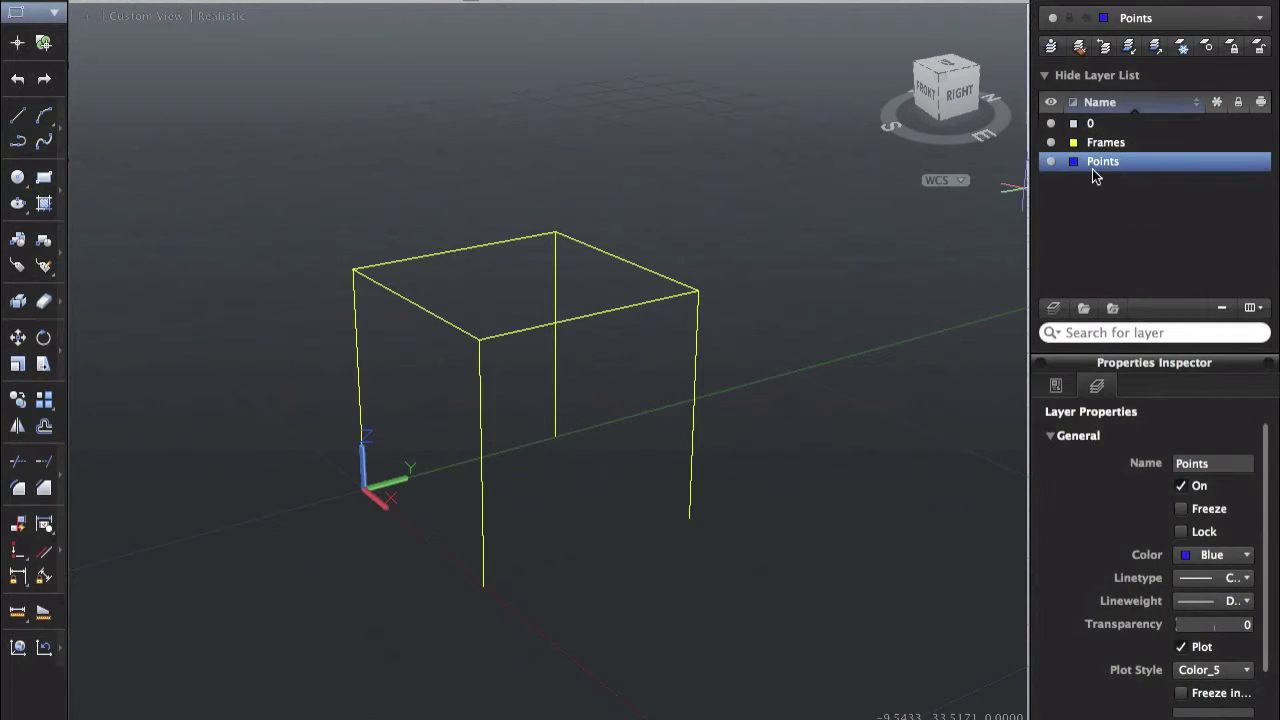
{"action": "left_click", "coordinate": [483, 585]}
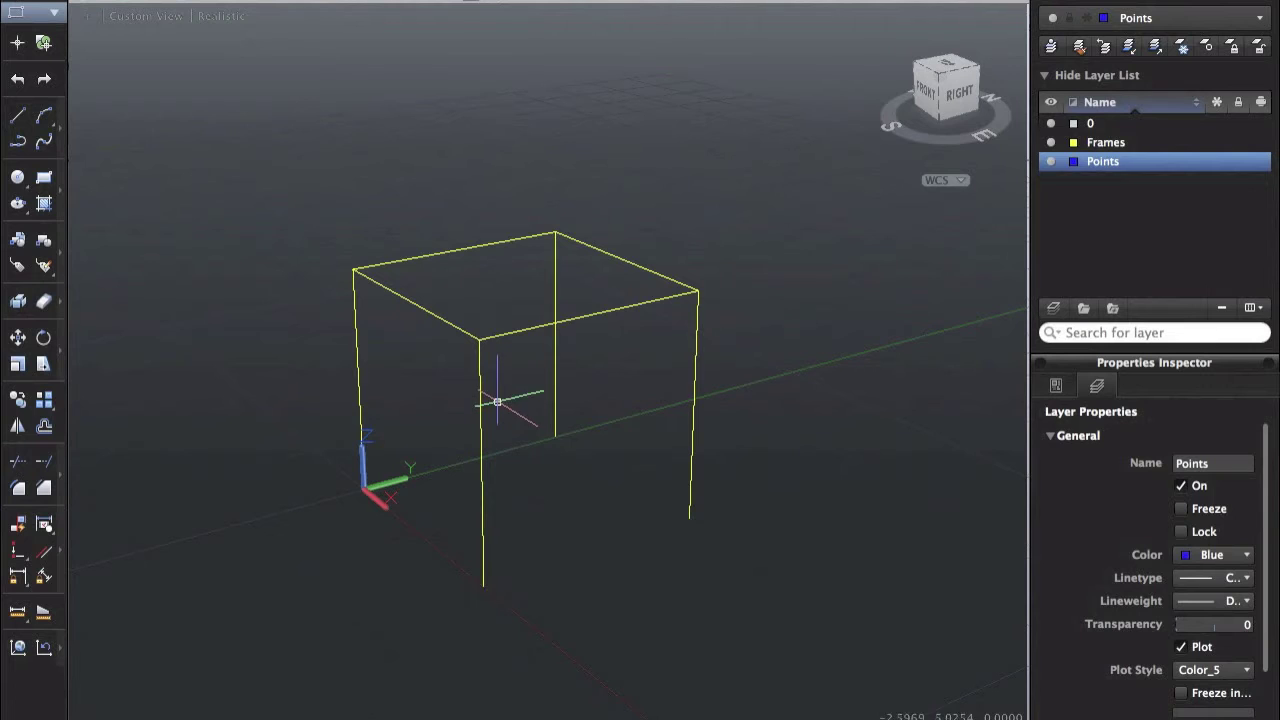
{"action": "key", "text": "Return"}
{"action": "left_click", "coordinate": [483, 340]}
{"action": "key", "text": "Return"}
{"action": "left_click", "coordinate": [697, 289]}
{"action": "key", "text": "Return"}
{"action": "left_click", "coordinate": [687, 518]}
{"action": "key", "text": "Return"}
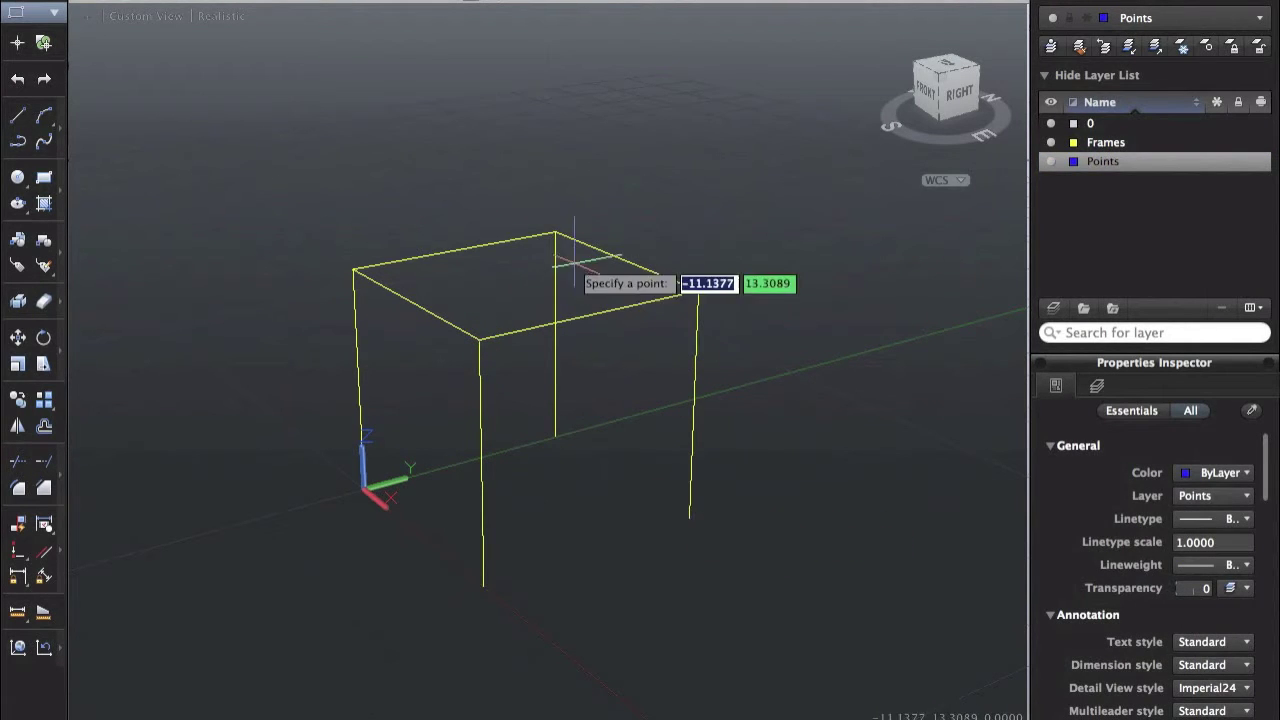
{"action": "left_click", "coordinate": [555, 233]}
{"action": "key", "text": "Return"}
{"action": "left_click", "coordinate": [555, 435]}
{"action": "key", "text": "Return"}
{"action": "left_click", "coordinate": [353, 270]}
{"action": "key", "text": "Return"}
{"action": "left_click", "coordinate": [363, 489]}
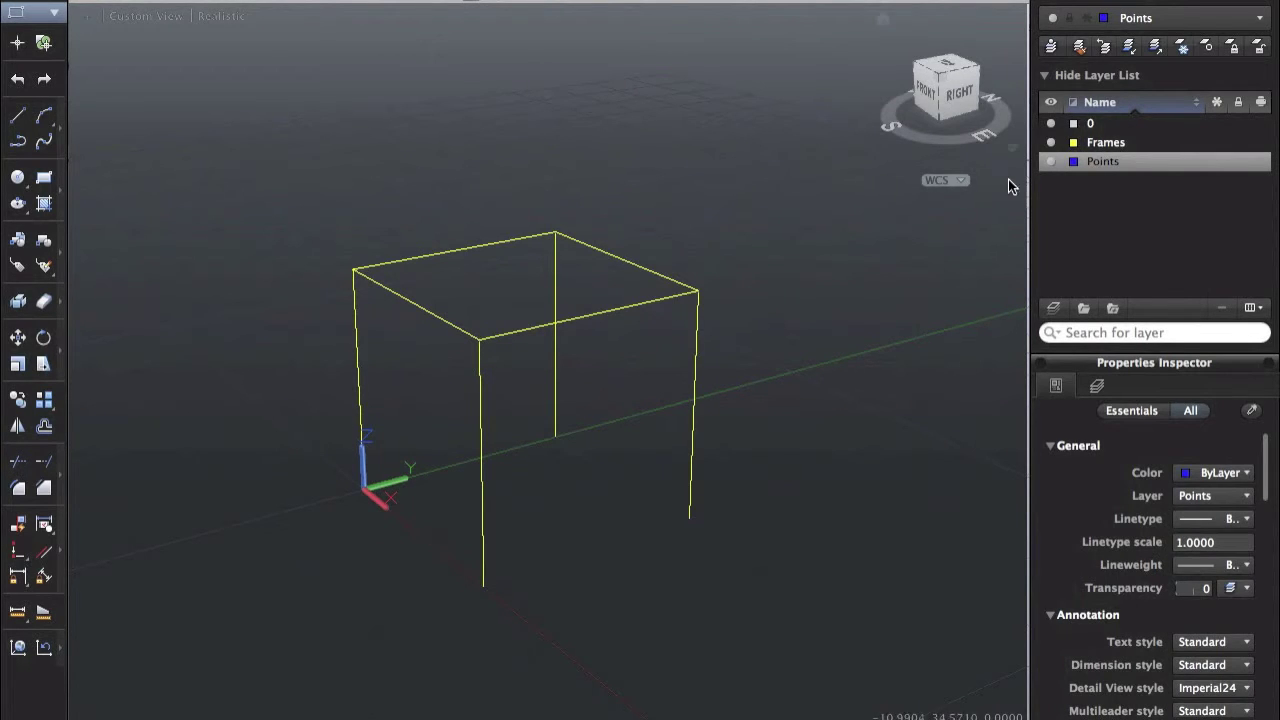
Isolate the corner points by hiding the Frames layer, check which layer they are on, and show Frames again.
{"action": "left_click", "coordinate": [1051, 142]}
{"action": "left_click", "coordinate": [792, 112]}
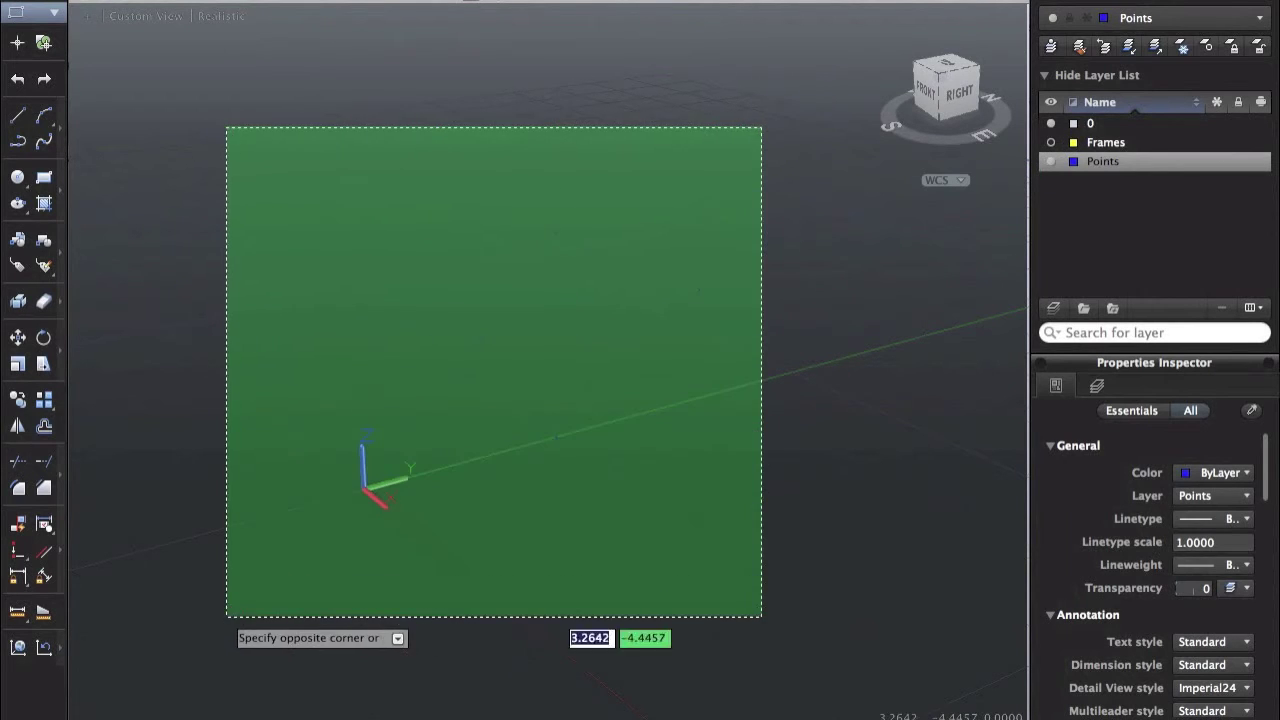
{"action": "left_click", "coordinate": [228, 648]}
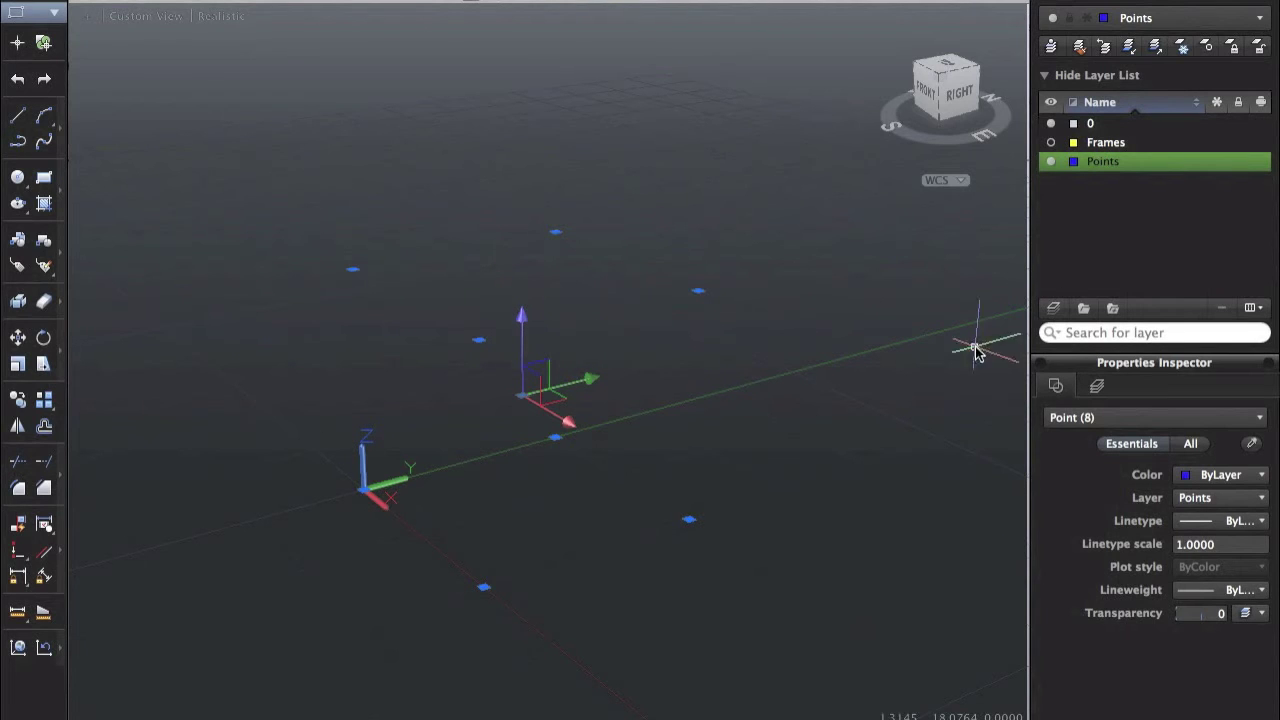
{"action": "left_click", "coordinate": [1212, 500]}
{"action": "left_click", "coordinate": [1212, 500]}
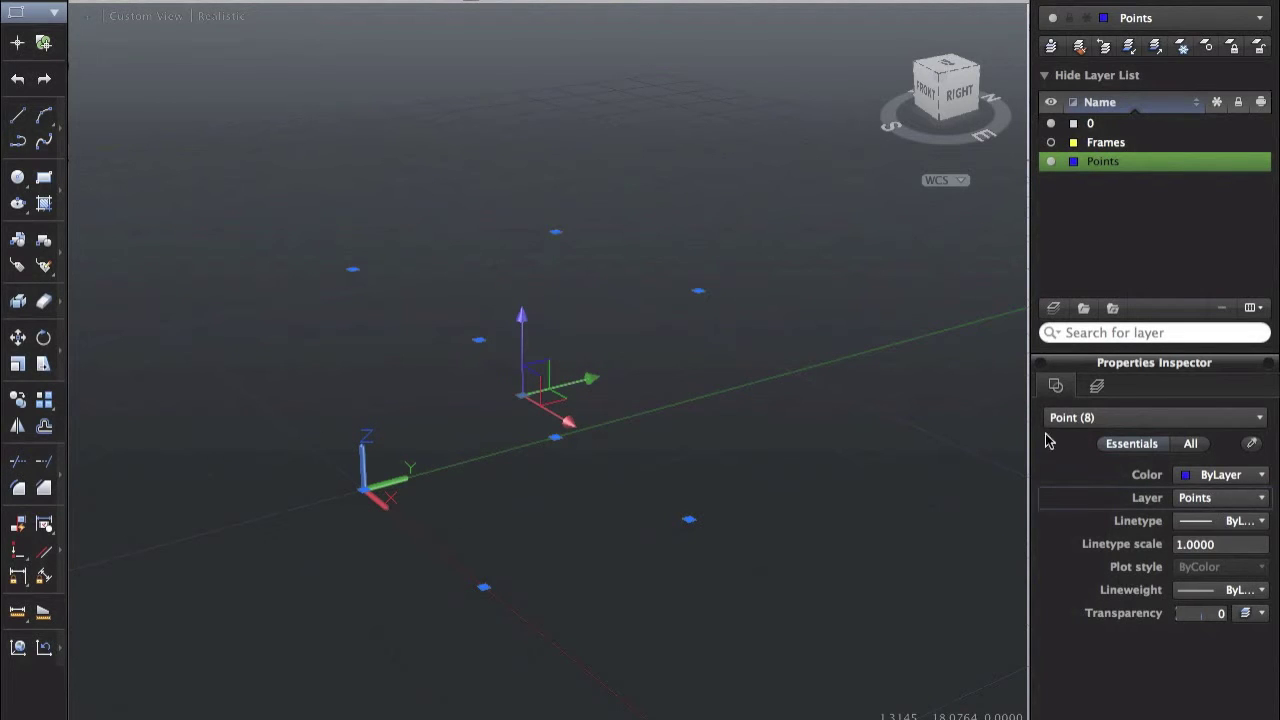
{"action": "left_click", "coordinate": [1051, 142]}
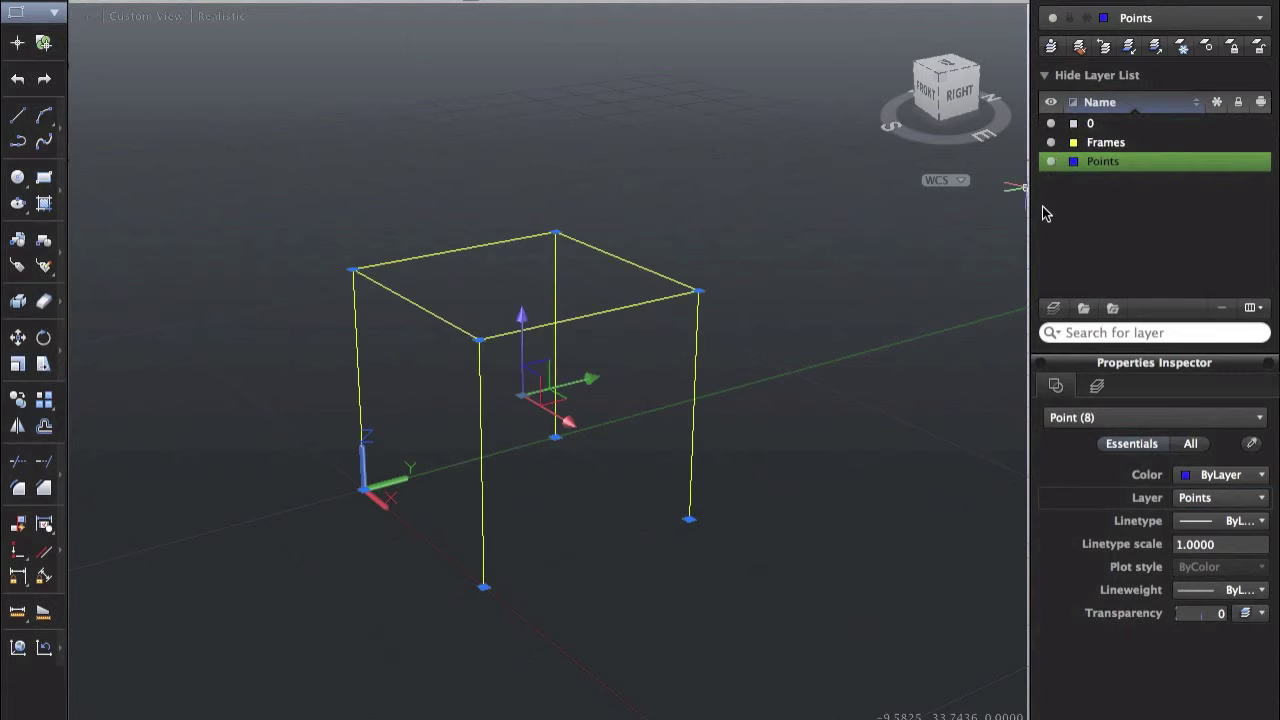
{"action": "key", "text": "Escape"}
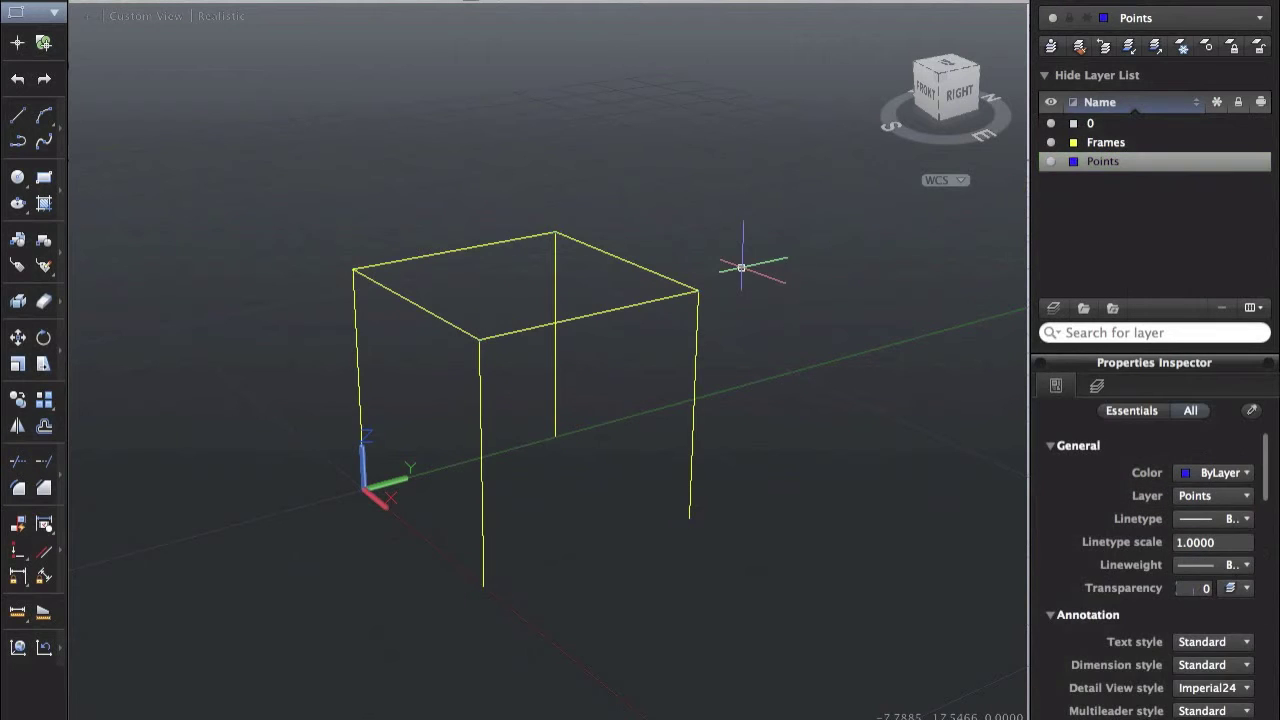
Create a new layer named 3dfaces and set its color to red.
{"action": "left_click", "coordinate": [1053, 309]}
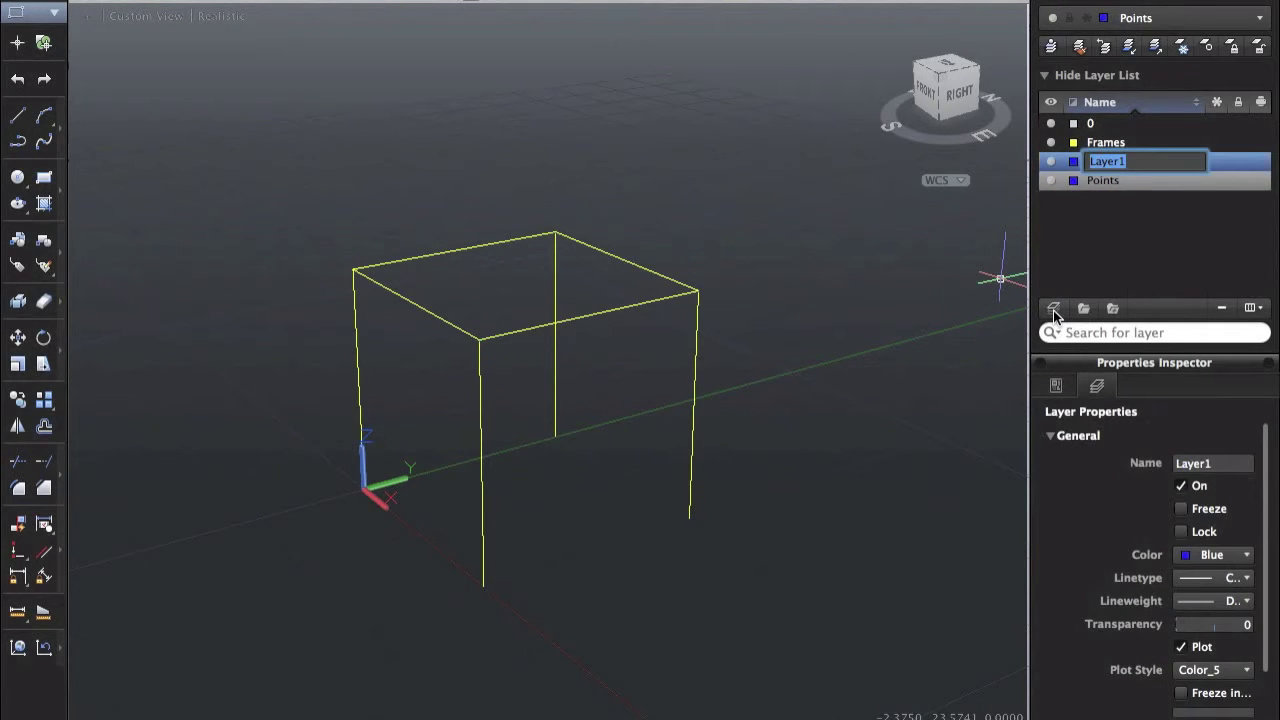
{"action": "type", "text": "3dfaces"}
{"action": "key", "text": "Return"}
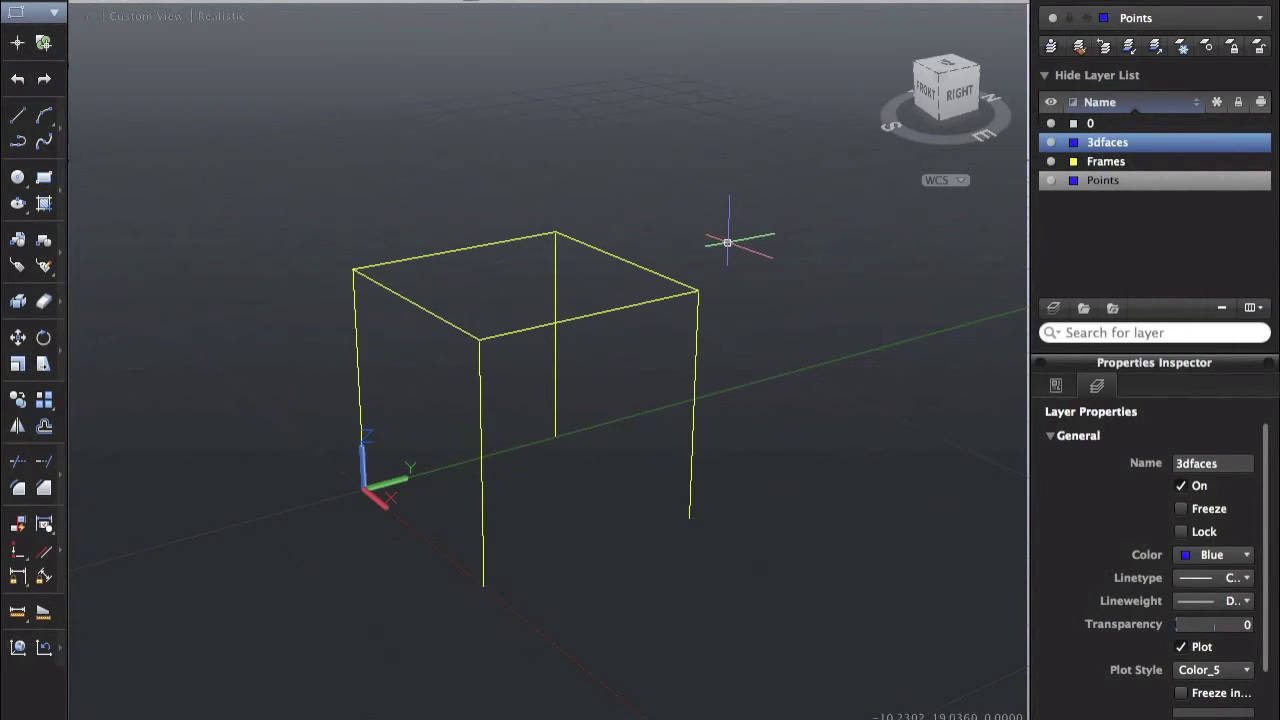
{"action": "left_click", "coordinate": [1073, 142]}
{"action": "left_click", "coordinate": [1102, 170]}
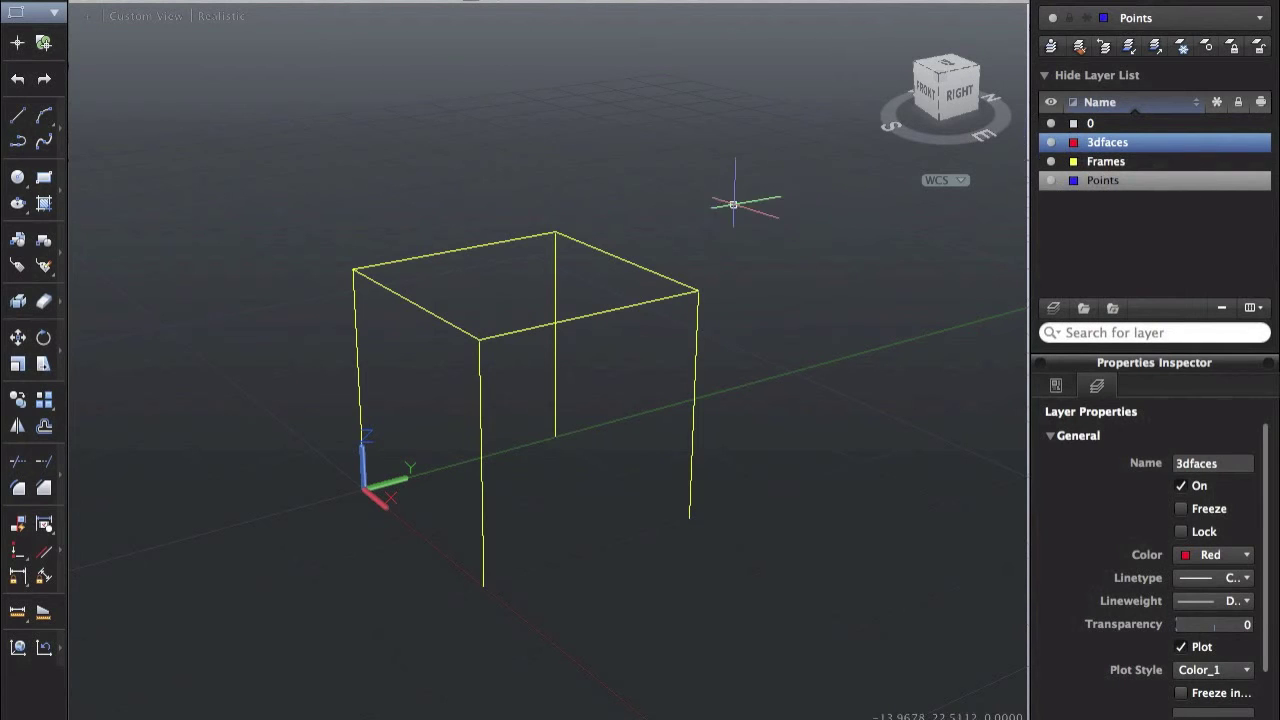
Create a 3D face across the four upper corners of the box frame with the 3DFACE command.
{"action": "type", "text": "3DFACE"}
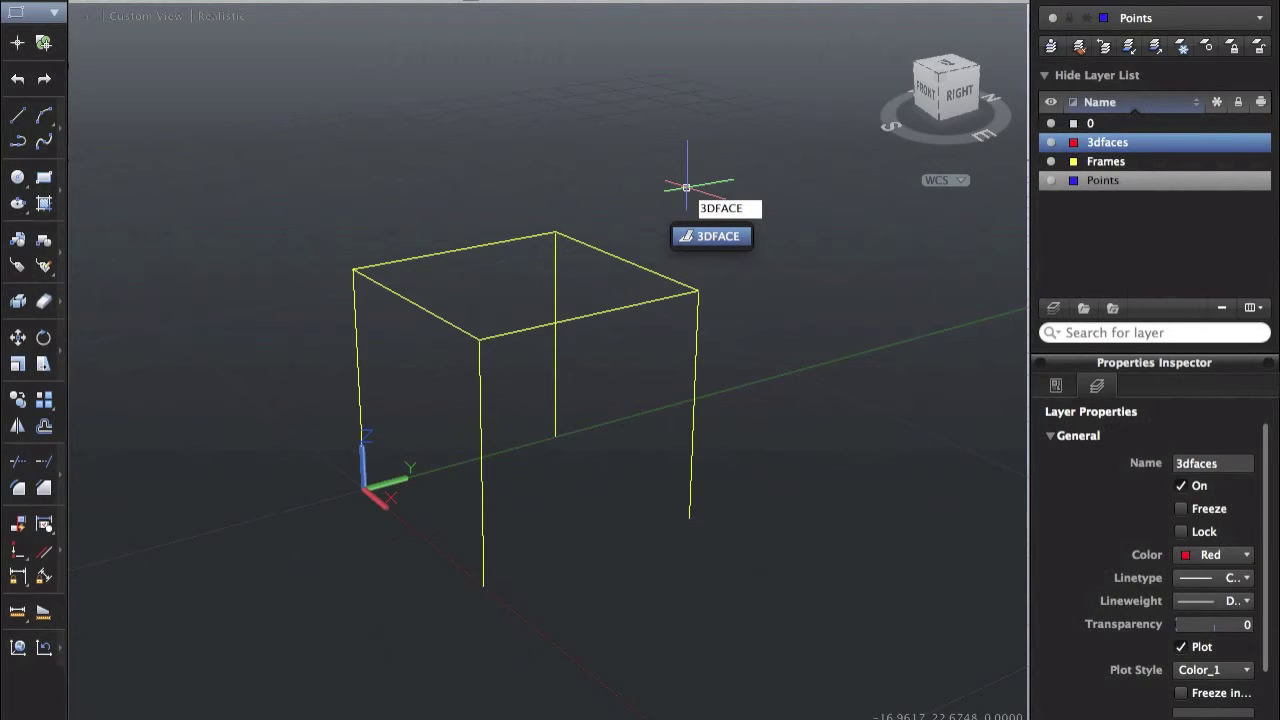
{"action": "key", "text": "Return"}
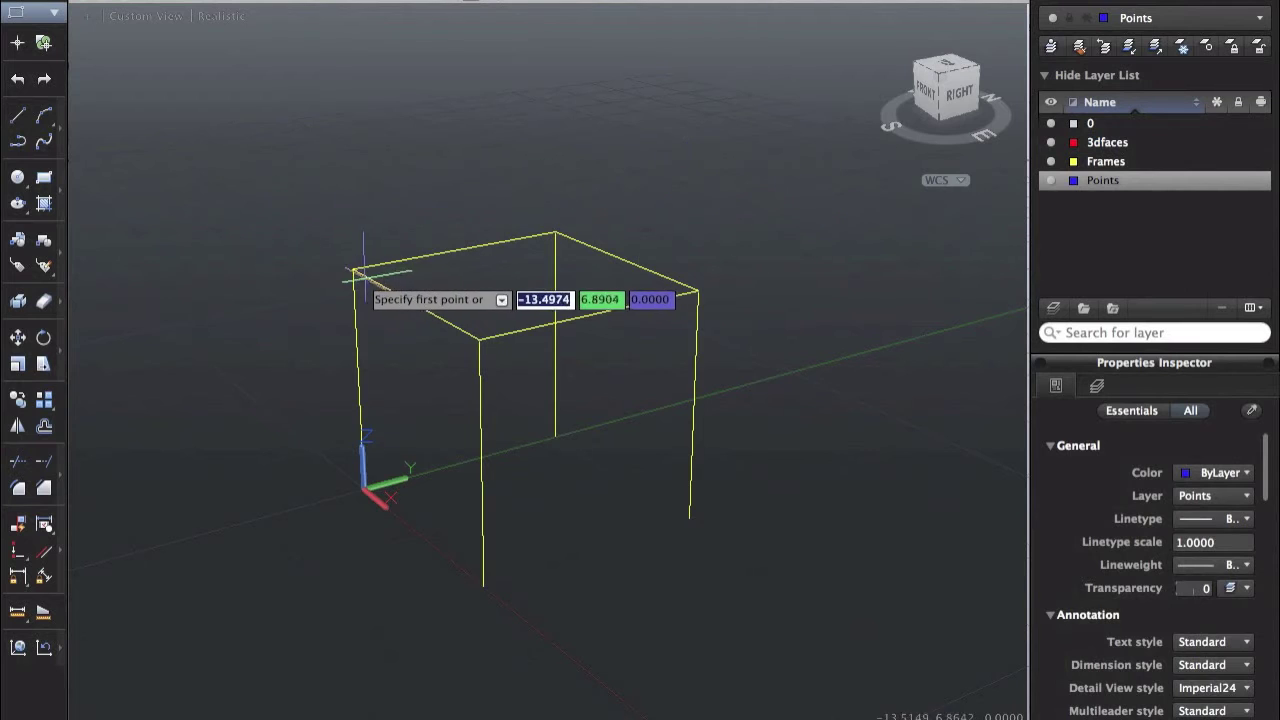
{"action": "left_click", "coordinate": [354, 270]}
{"action": "left_click", "coordinate": [555, 233]}
{"action": "left_click", "coordinate": [698, 292]}
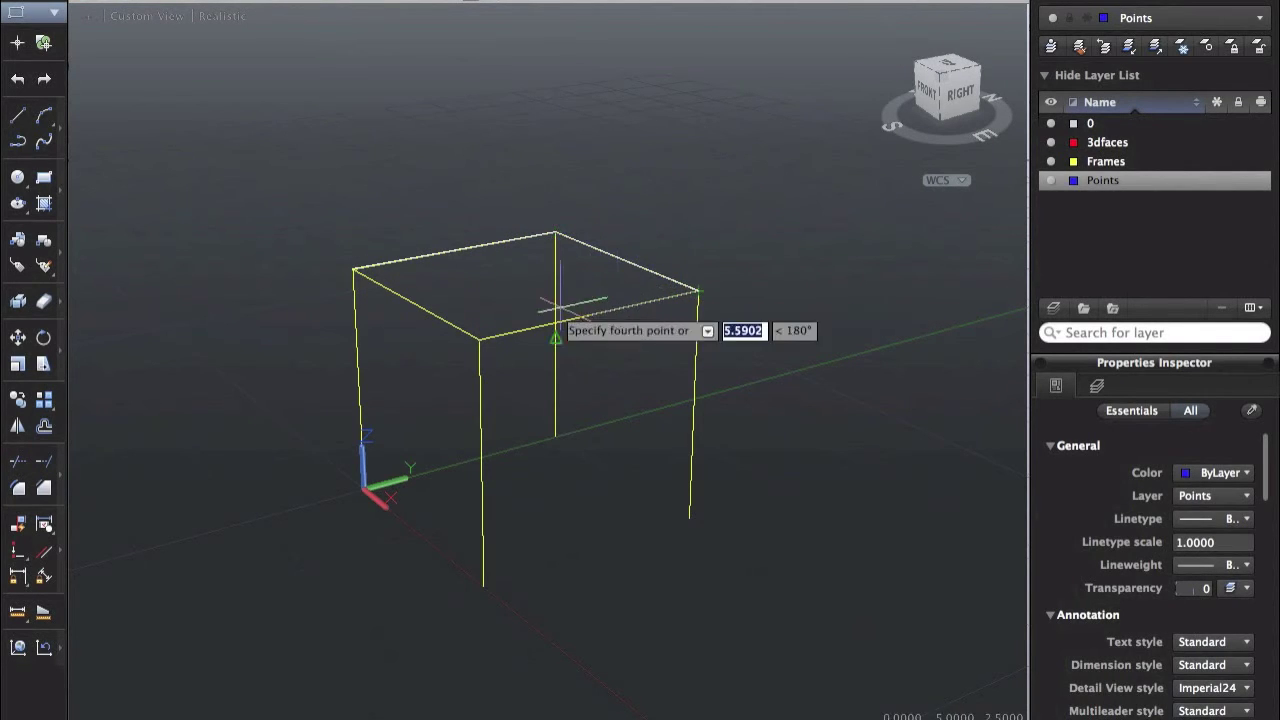
{"action": "left_click", "coordinate": [480, 338]}
Assign the upper 3D face to the 3dfaces layer.
{"action": "left_click", "coordinate": [475, 288]}
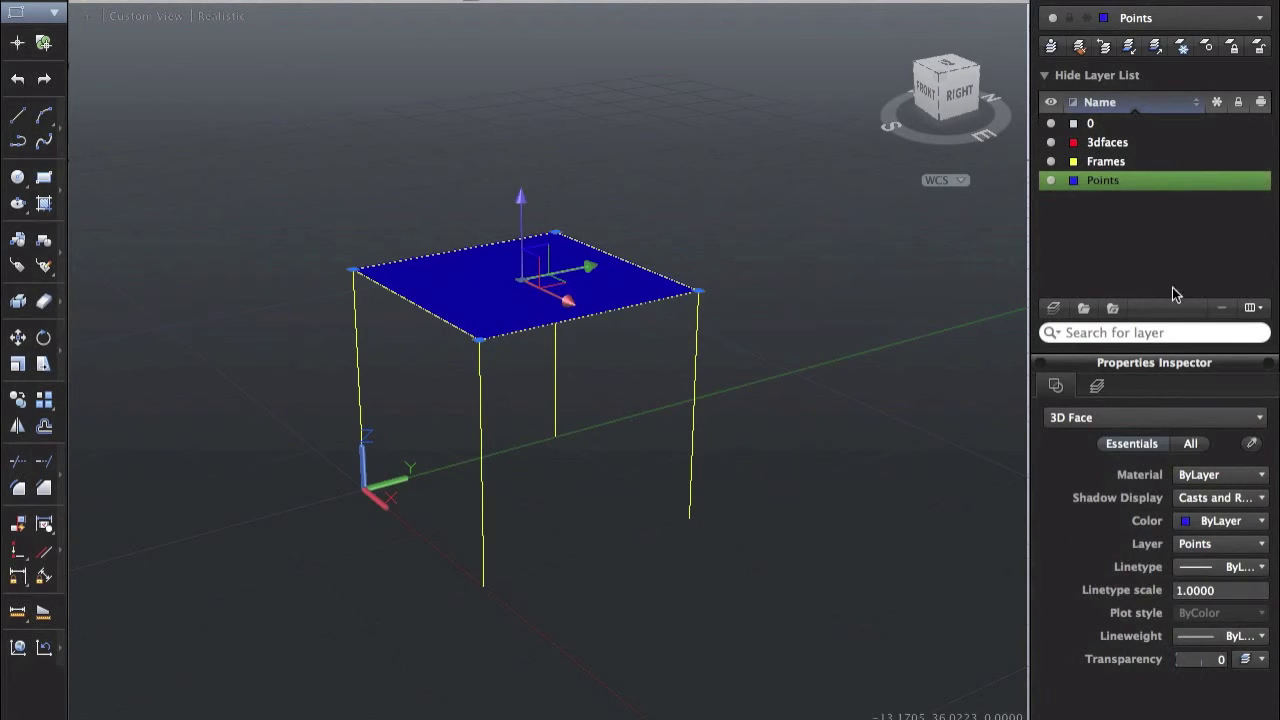
{"action": "left_click", "coordinate": [1214, 543]}
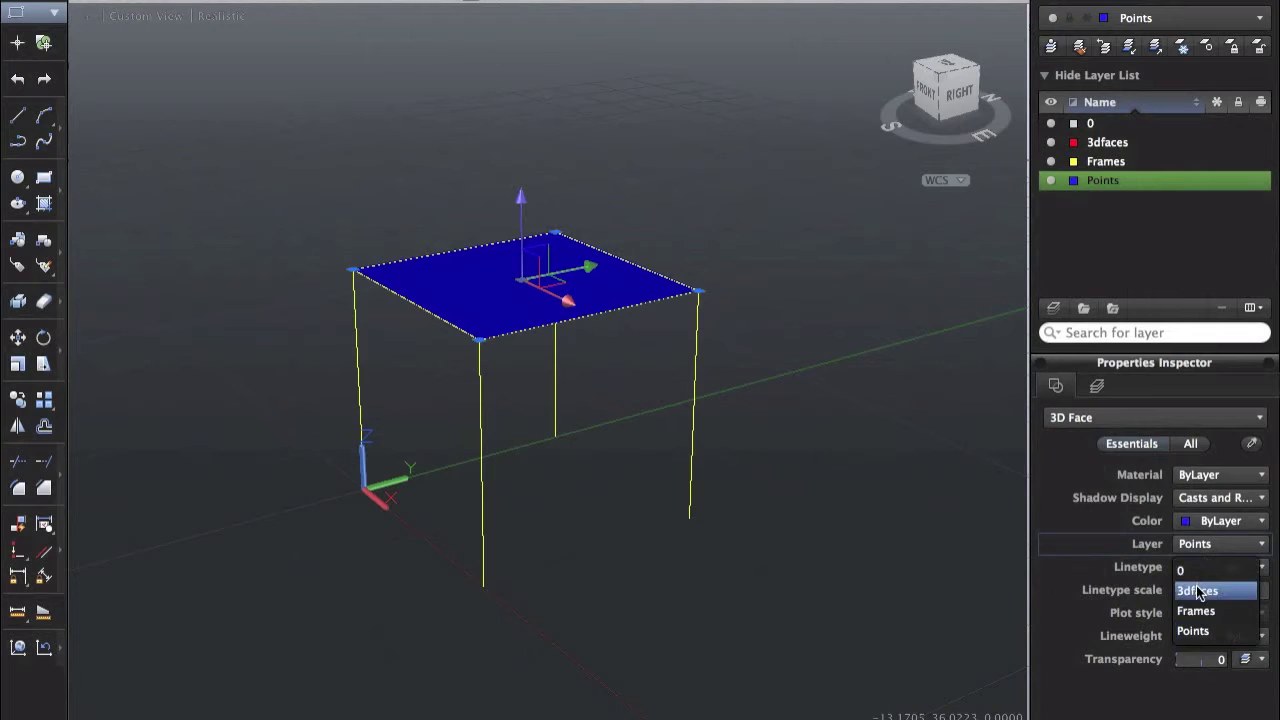
{"action": "left_click", "coordinate": [1197, 591]}
{"action": "key", "text": "Escape"}
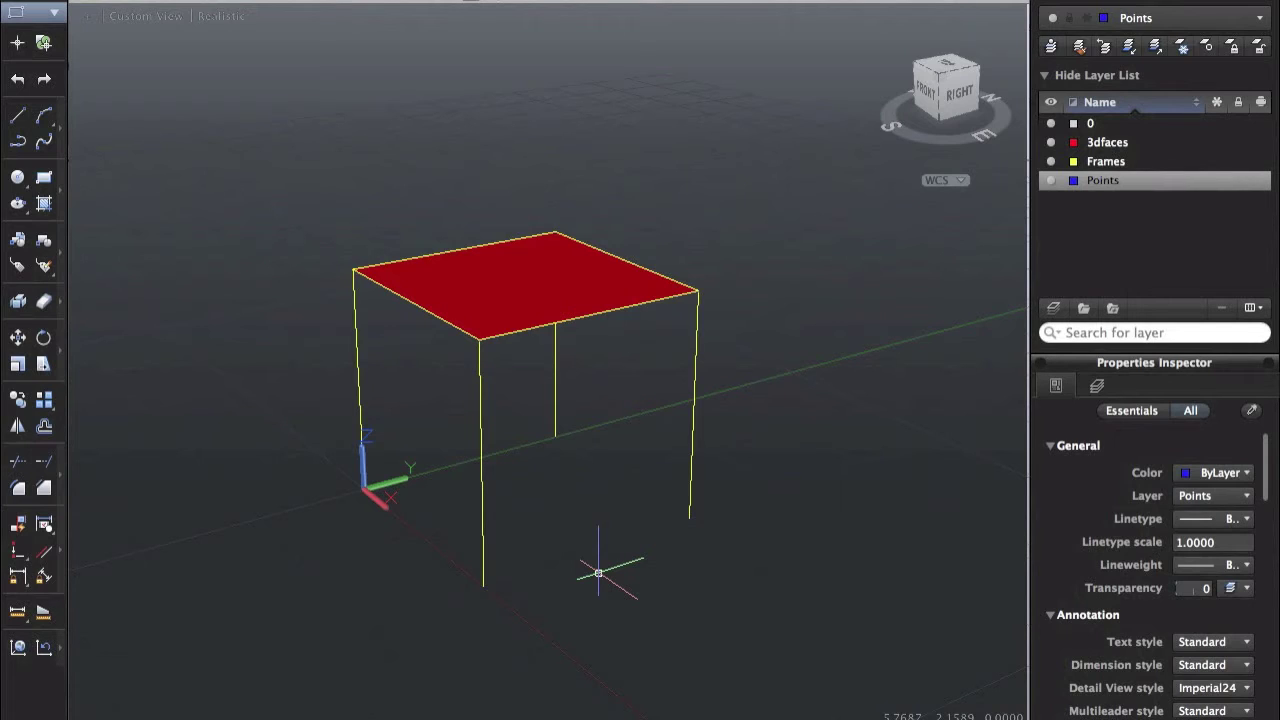
Regenerate the drawing and draw a 5 by 5 rectangle at the frame's base, from the origin to the diagonally opposite leg end.
{"action": "type", "text": "regenall"}
{"action": "key", "text": "Return"}
{"action": "type", "text": "rec"}
{"action": "key", "text": "Return"}
{"action": "left_click", "coordinate": [365, 490]}
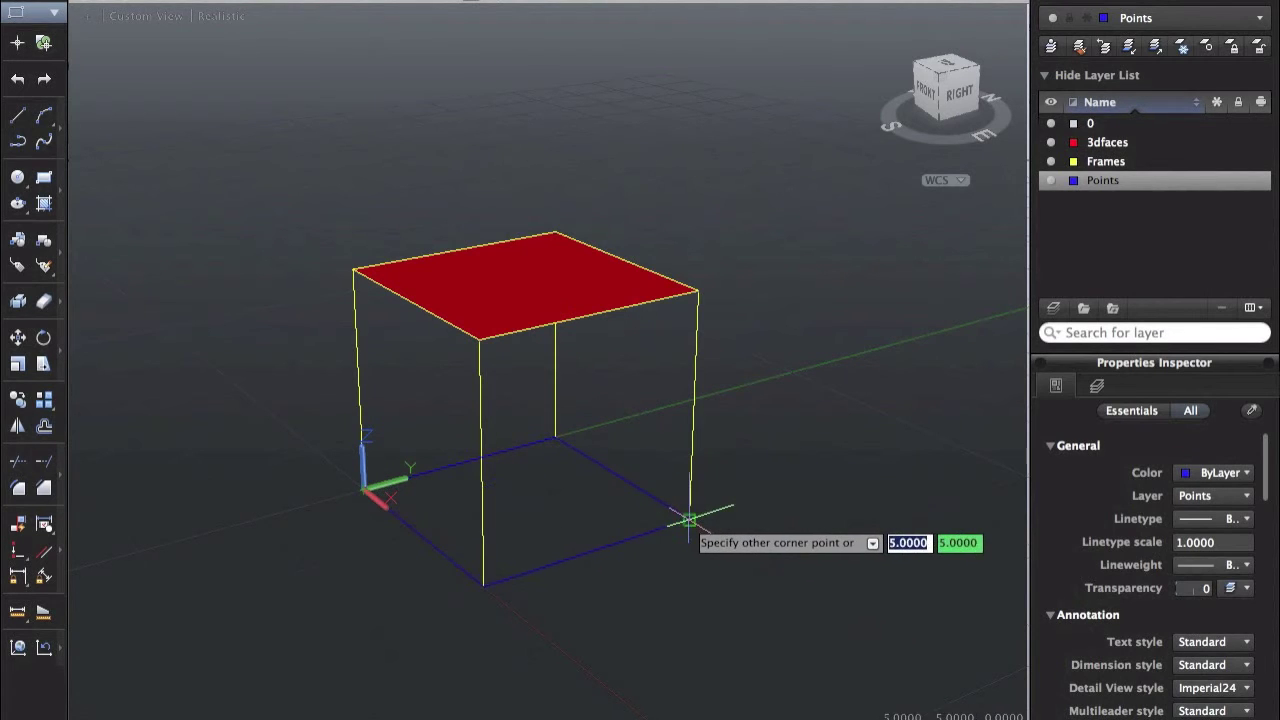
{"action": "left_click", "coordinate": [690, 519]}
{"action": "left_click", "coordinate": [627, 481]}
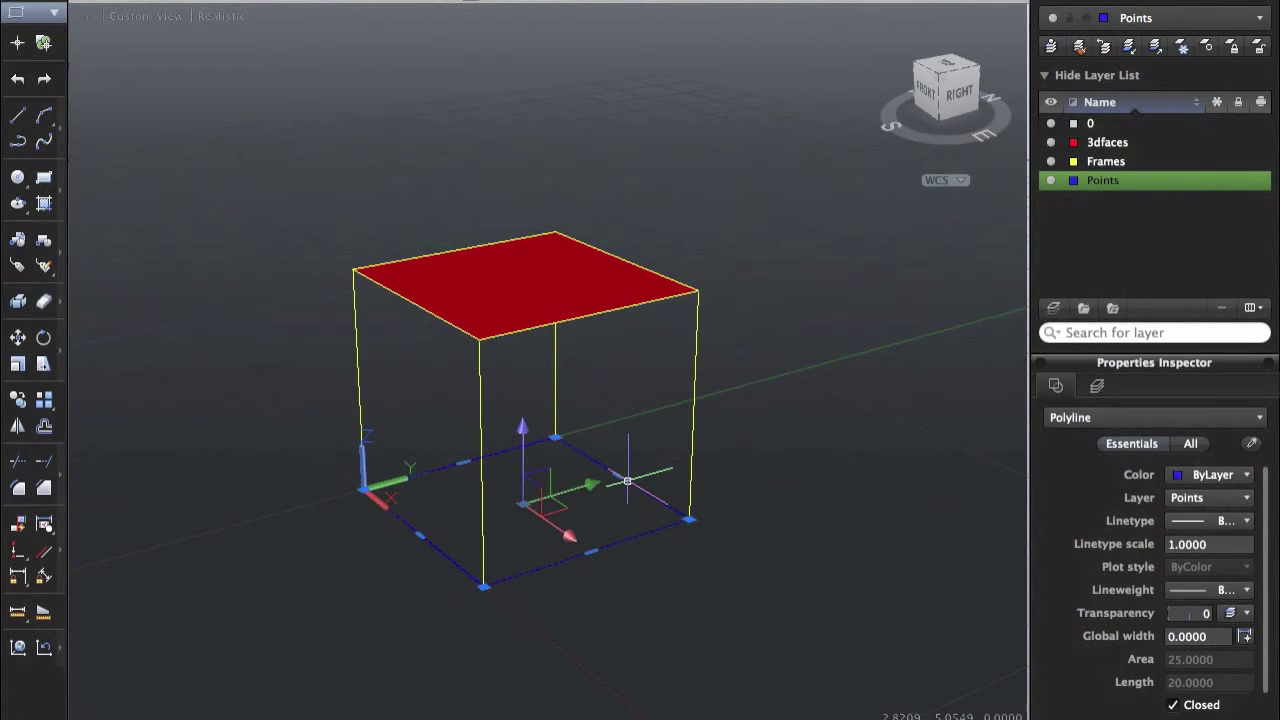
Create a 3D face through the four corners of the base rectangle, starting at the origin.
{"action": "type", "text": "3dfa"}
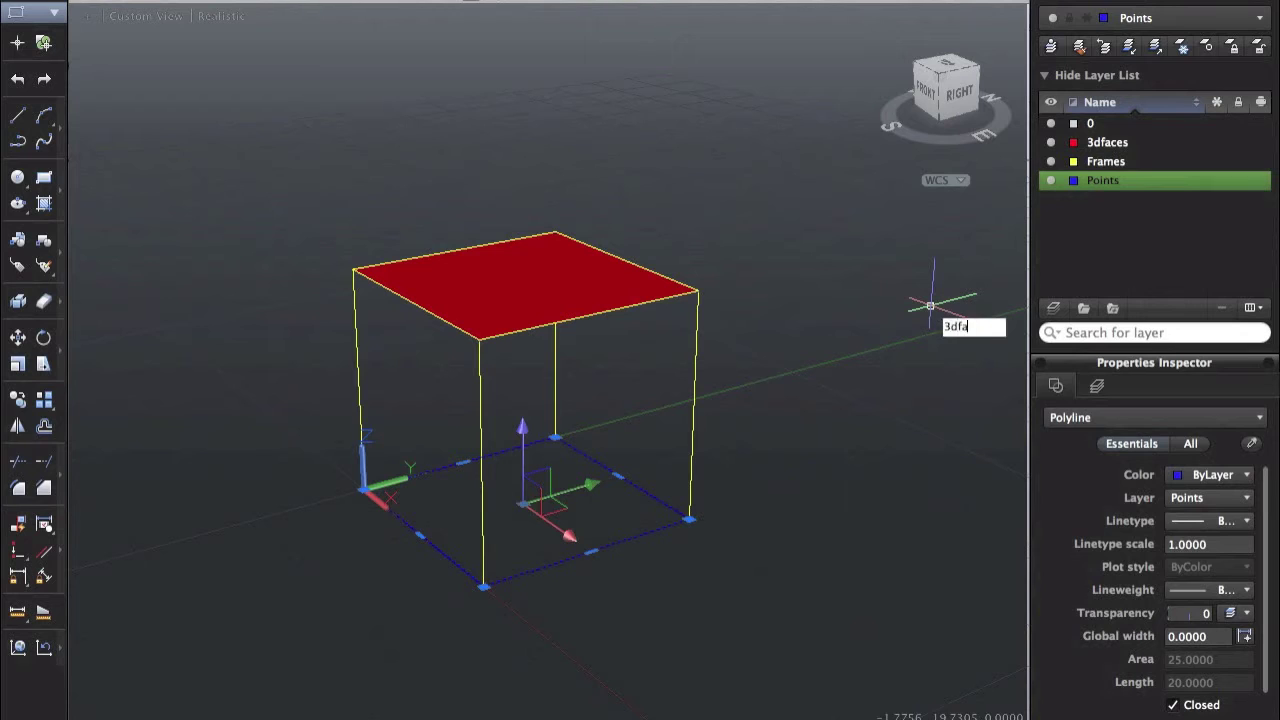
{"action": "type", "text": "ce"}
{"action": "key", "text": "Return"}
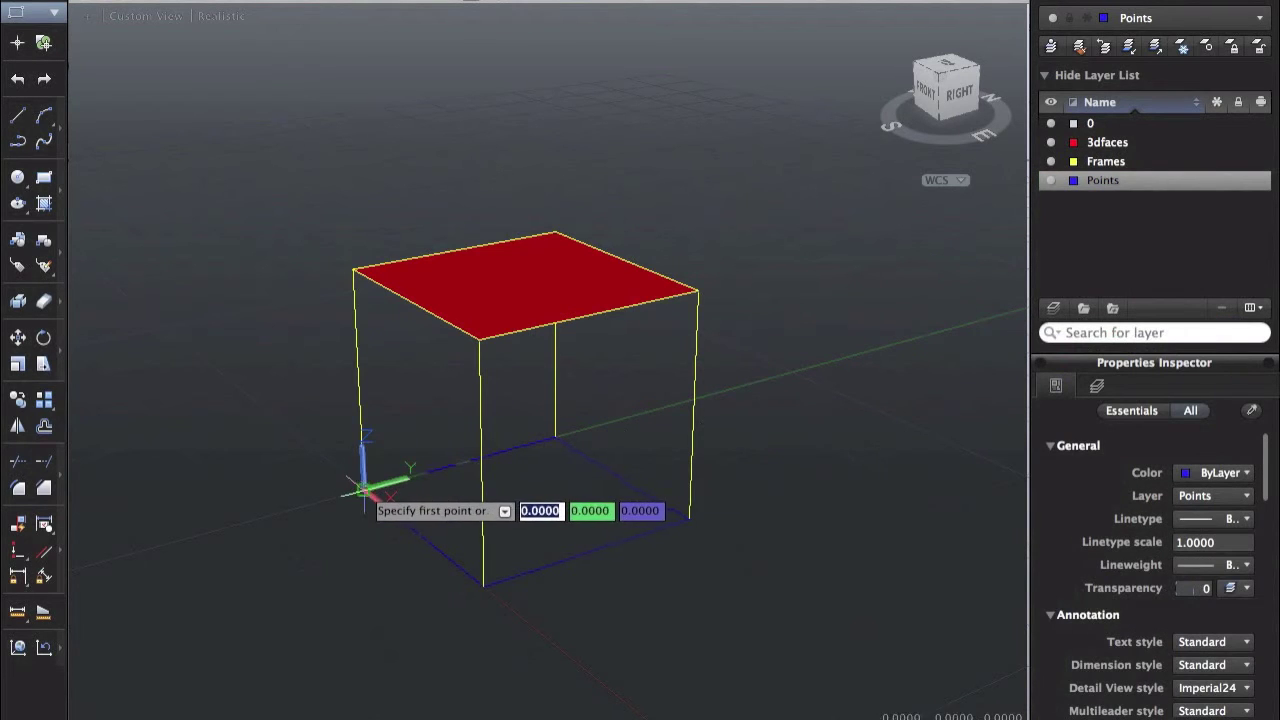
{"action": "left_click", "coordinate": [366, 490]}
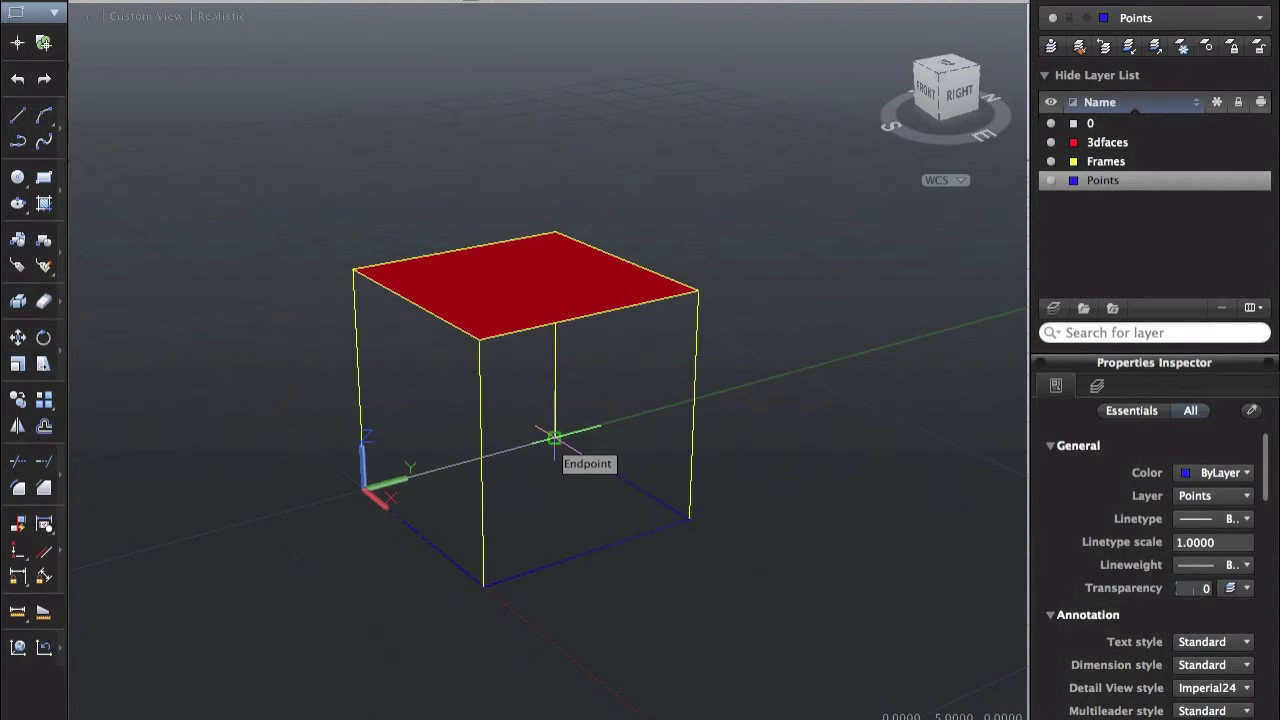
{"action": "left_click", "coordinate": [554, 437]}
{"action": "left_click", "coordinate": [690, 520]}
{"action": "left_click", "coordinate": [483, 588]}
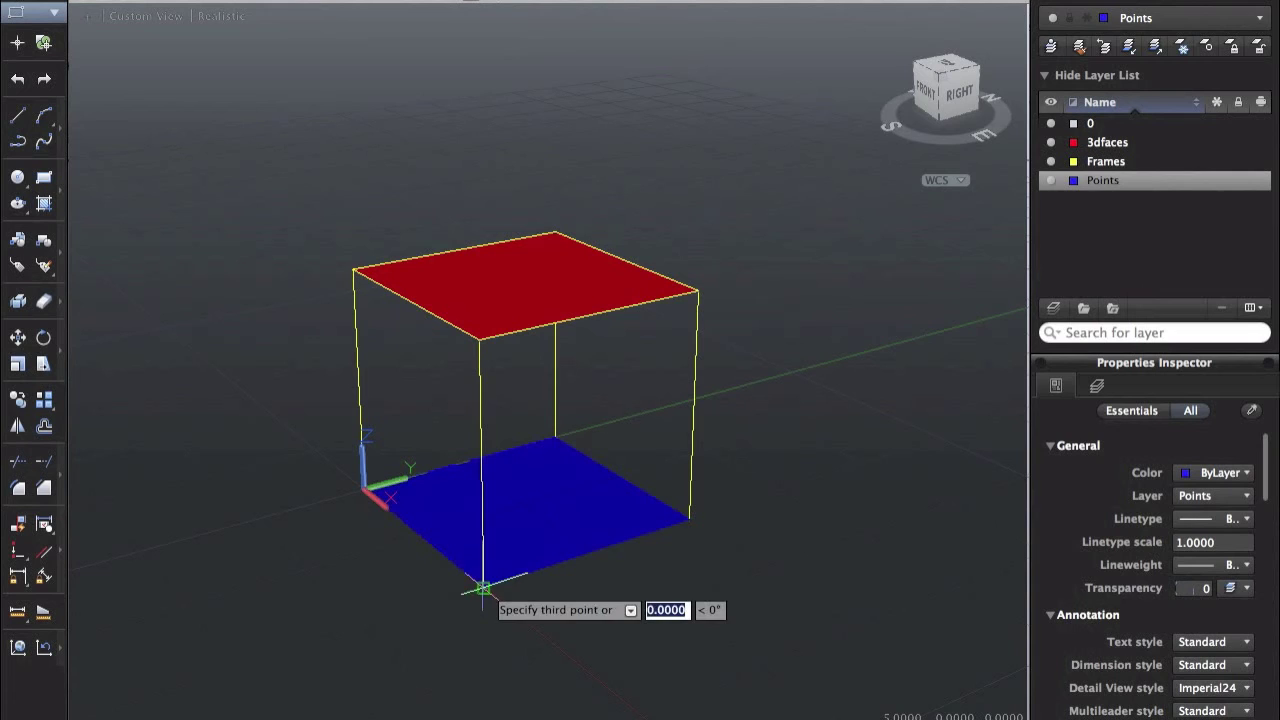
{"action": "key", "text": "Return"}
Select the base rectangle and its 3D face and assign both to the 3dfaces layer.
{"action": "left_click", "coordinate": [549, 572]}
{"action": "left_click", "coordinate": [558, 540]}
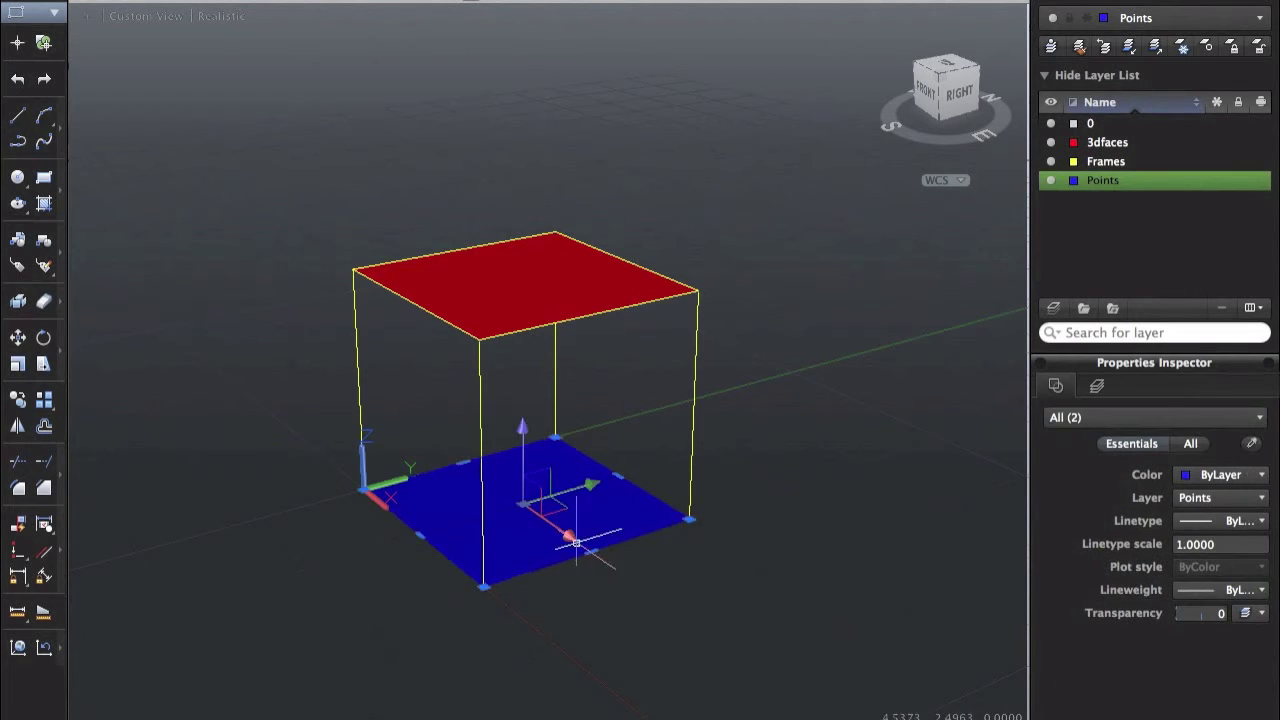
{"action": "left_click", "coordinate": [1205, 498]}
{"action": "left_click", "coordinate": [1197, 544]}
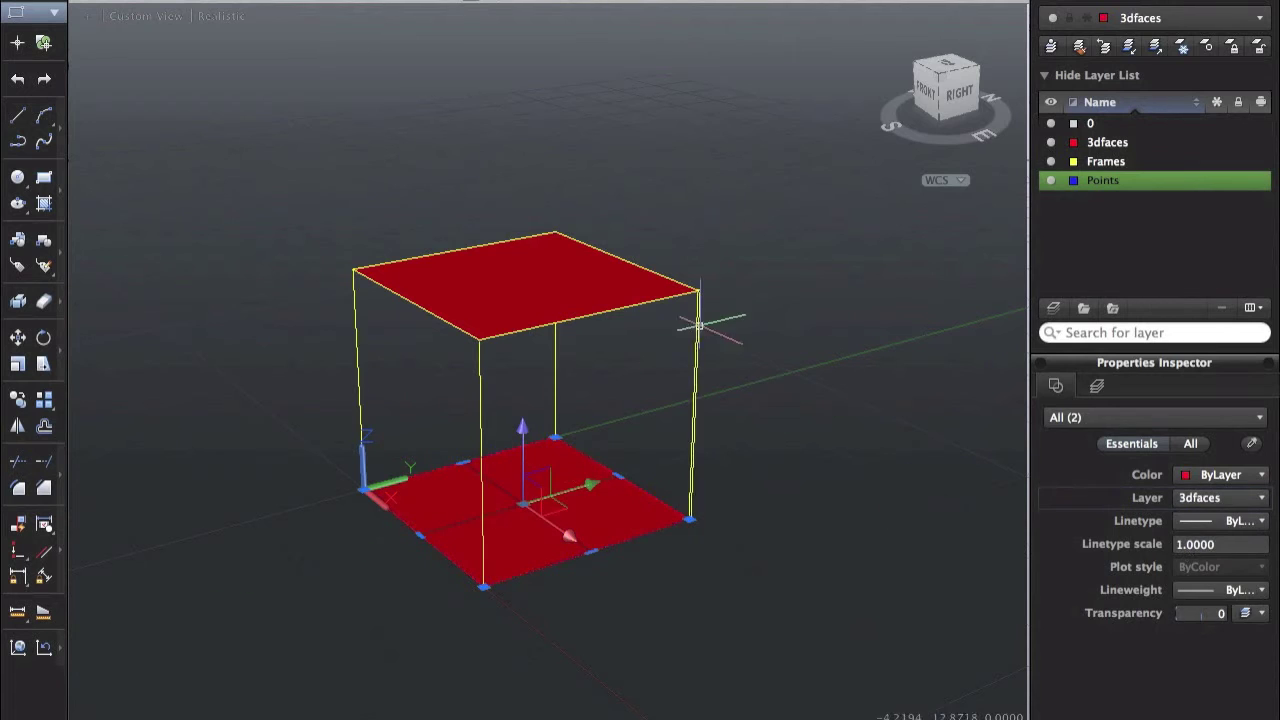
{"action": "key", "text": "Escape"}
Turn the 3dfaces layer off and back on to check its contents, and try a selection window around the frame.
{"action": "left_click", "coordinate": [1050, 142]}
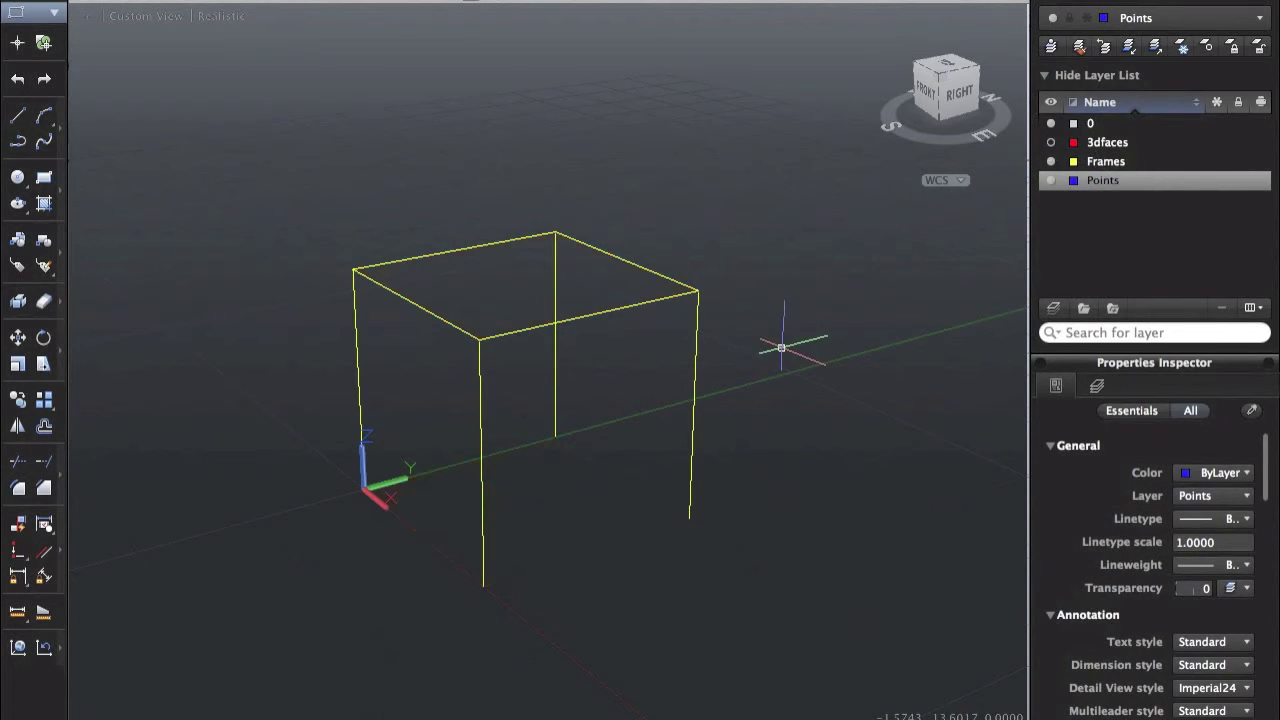
{"action": "left_click", "coordinate": [1050, 142]}
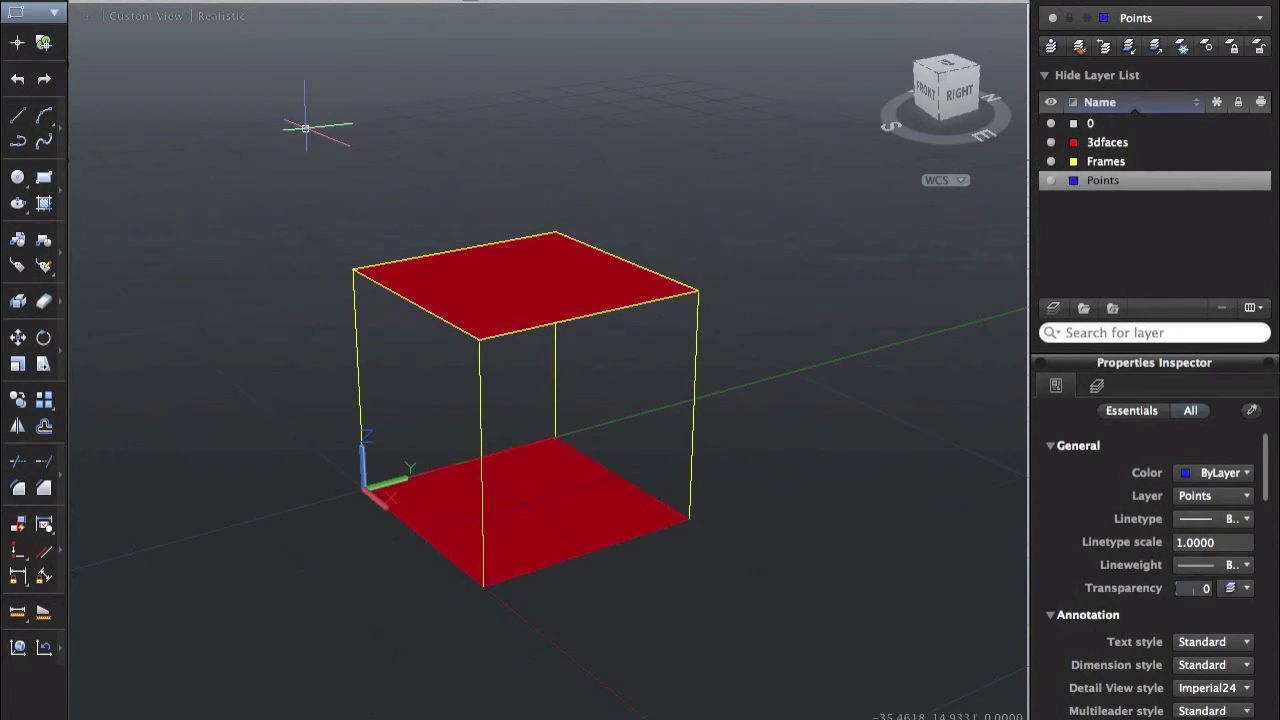
{"action": "left_click", "coordinate": [747, 141]}
{"action": "left_click", "coordinate": [235, 668]}
{"action": "key", "text": "Escape"}
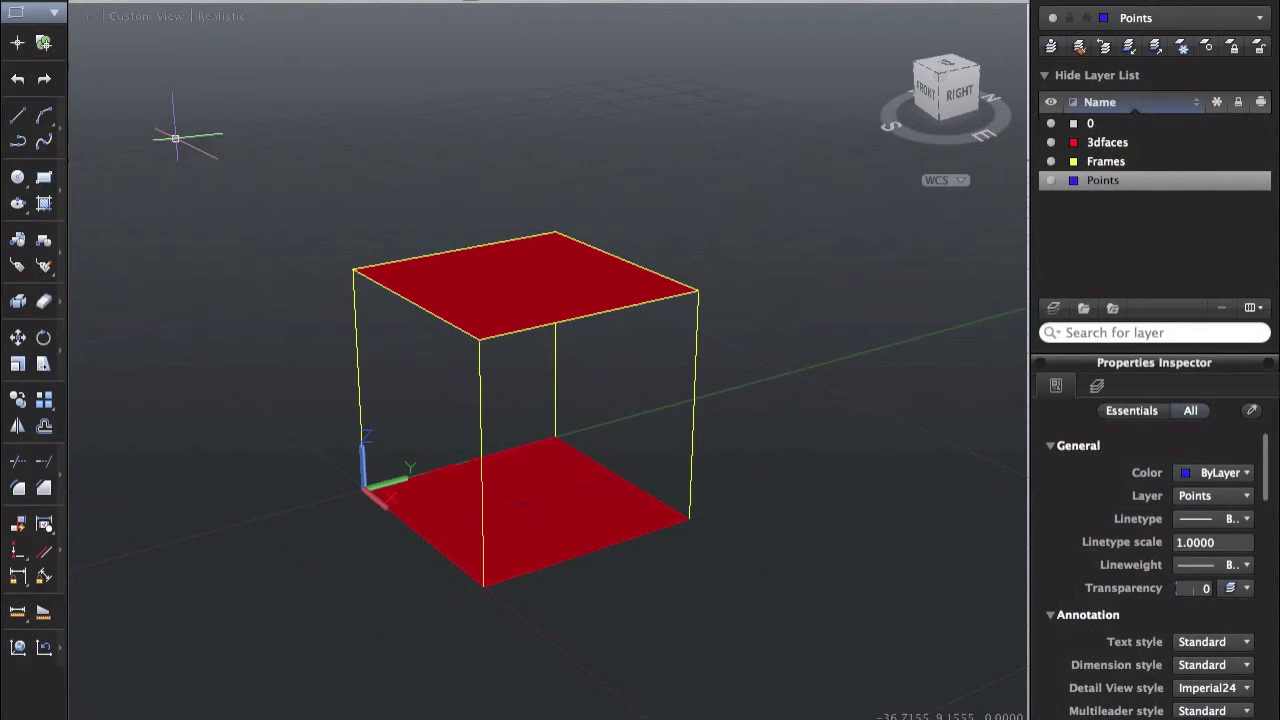
Save the drawing on the Desktop as "sap2000 frame test" in AutoCAD 2010/LT2010 DXF format, replacing the existing file.
{"action": "left_click", "coordinate": [200, 1]}
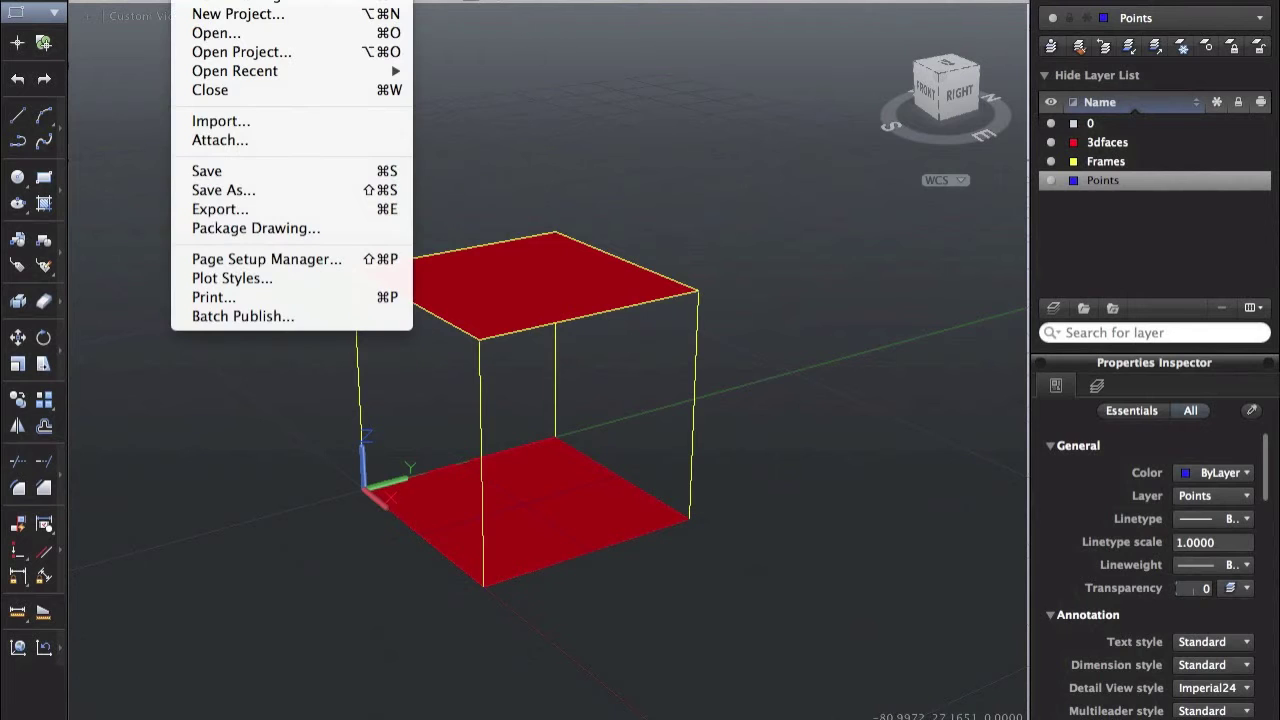
{"action": "left_click", "coordinate": [214, 190]}
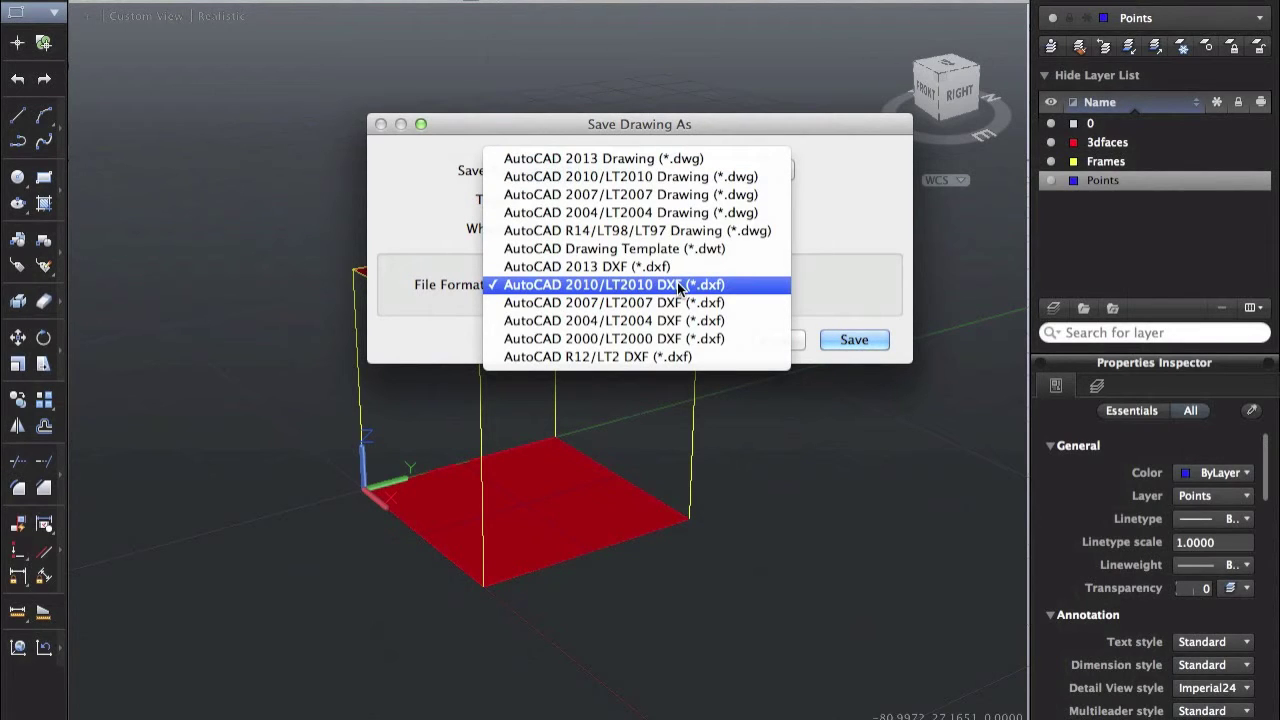
{"action": "left_click", "coordinate": [676, 286]}
{"action": "left_click", "coordinate": [639, 291]}
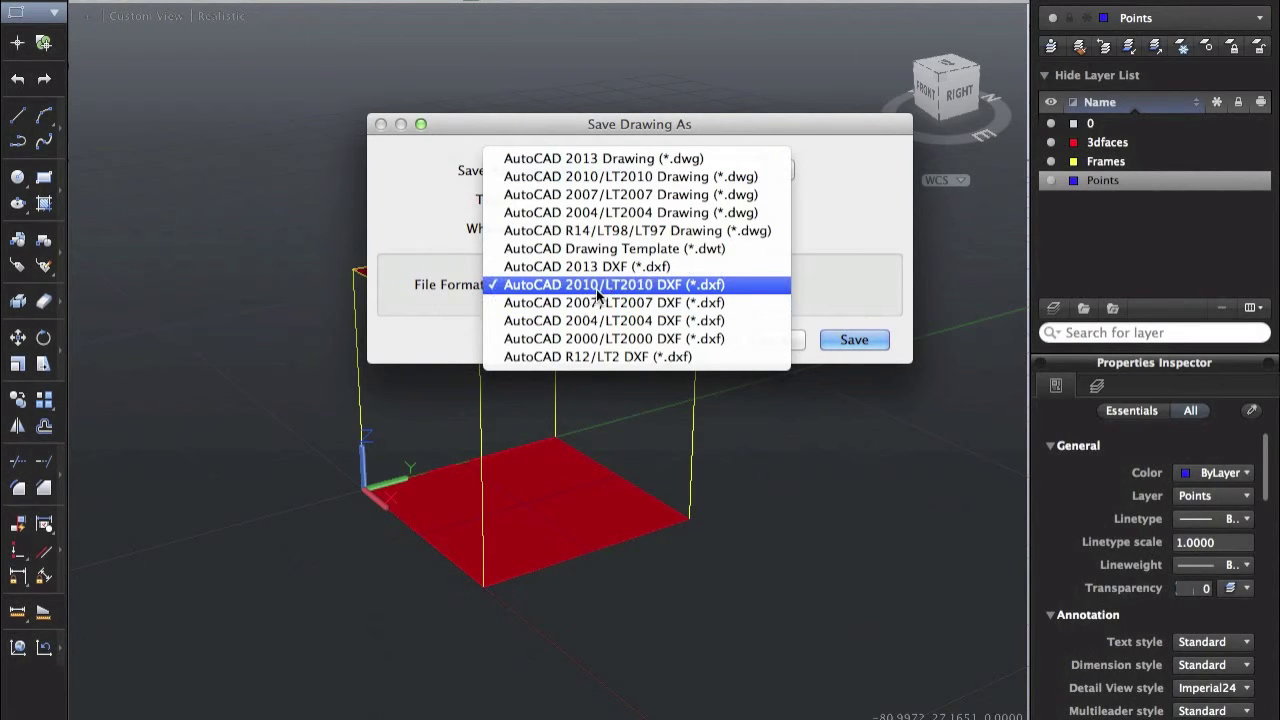
{"action": "left_click", "coordinate": [714, 287]}
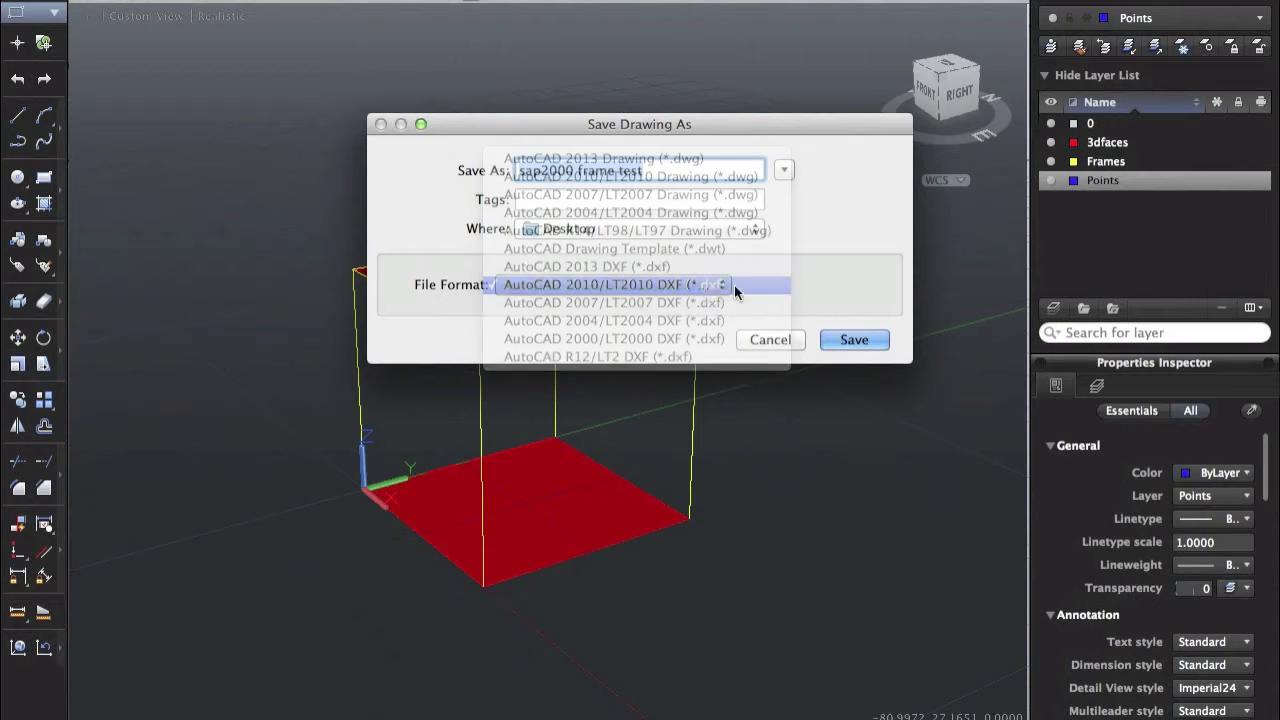
{"action": "left_click", "coordinate": [860, 340]}
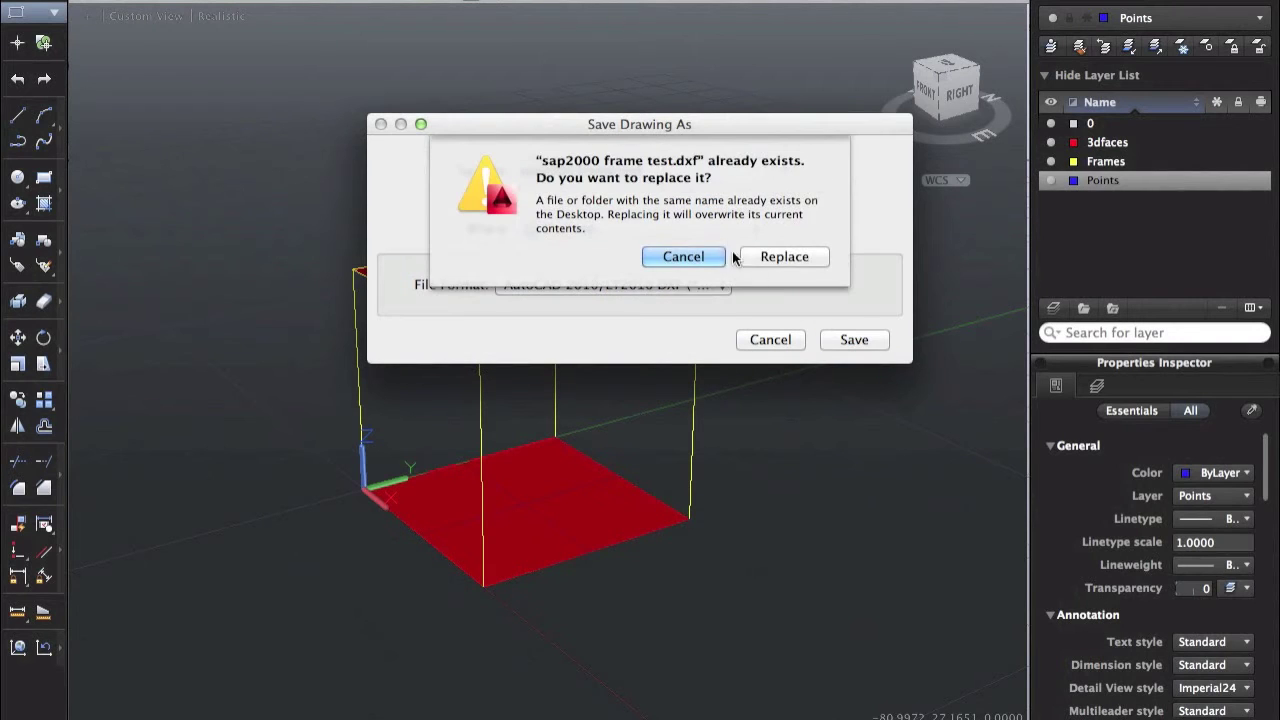
{"action": "left_click", "coordinate": [806, 258]}
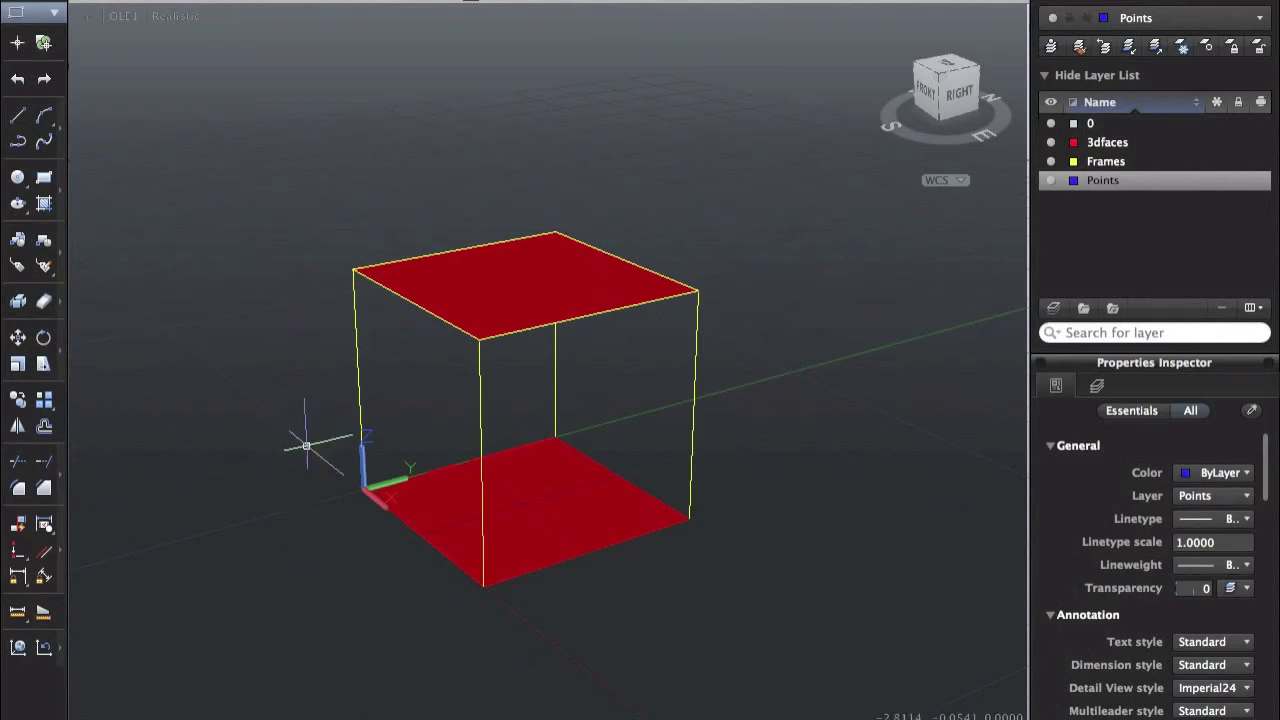
{"action": "left_click", "coordinate": [365, 458]}
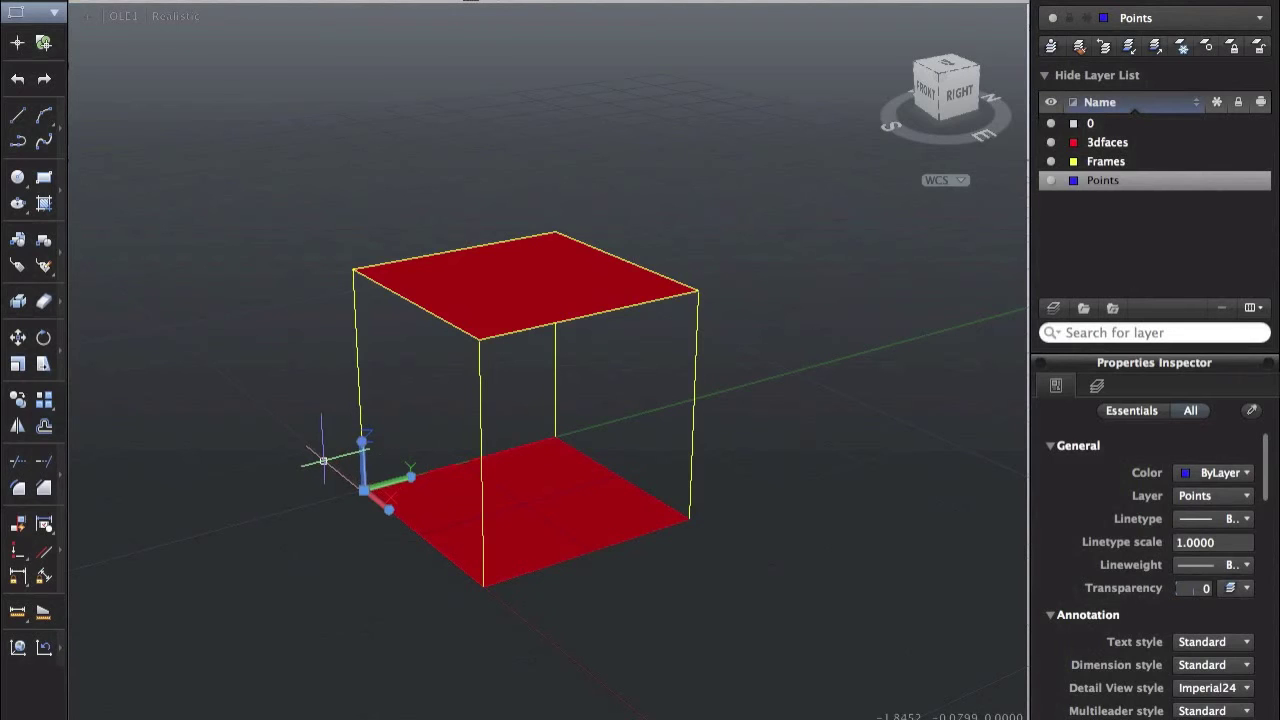
{"action": "key", "text": "Escape"}
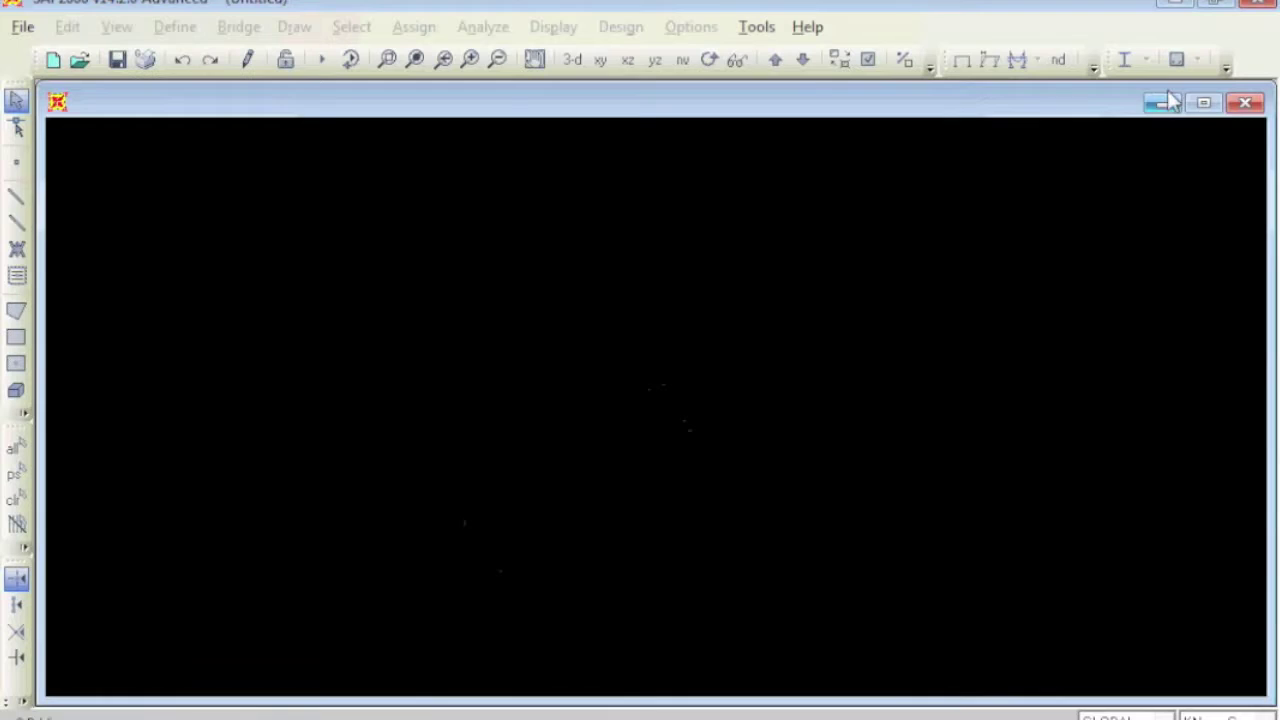
Switch to SAP2000 and import the AutoCAD file "sap2000 frame test.dxf" with Z as global up direction and KN, m, C units.
{"action": "left_click", "coordinate": [1203, 102]}
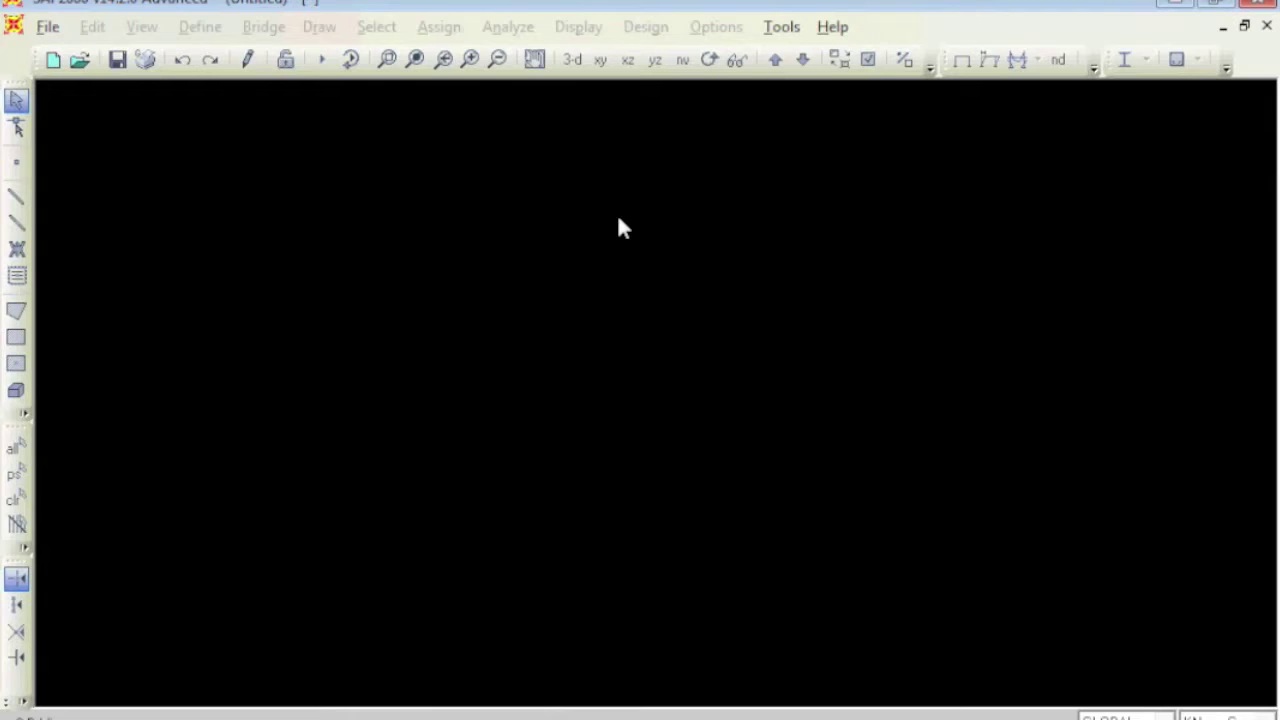
{"action": "left_click", "coordinate": [48, 27]}
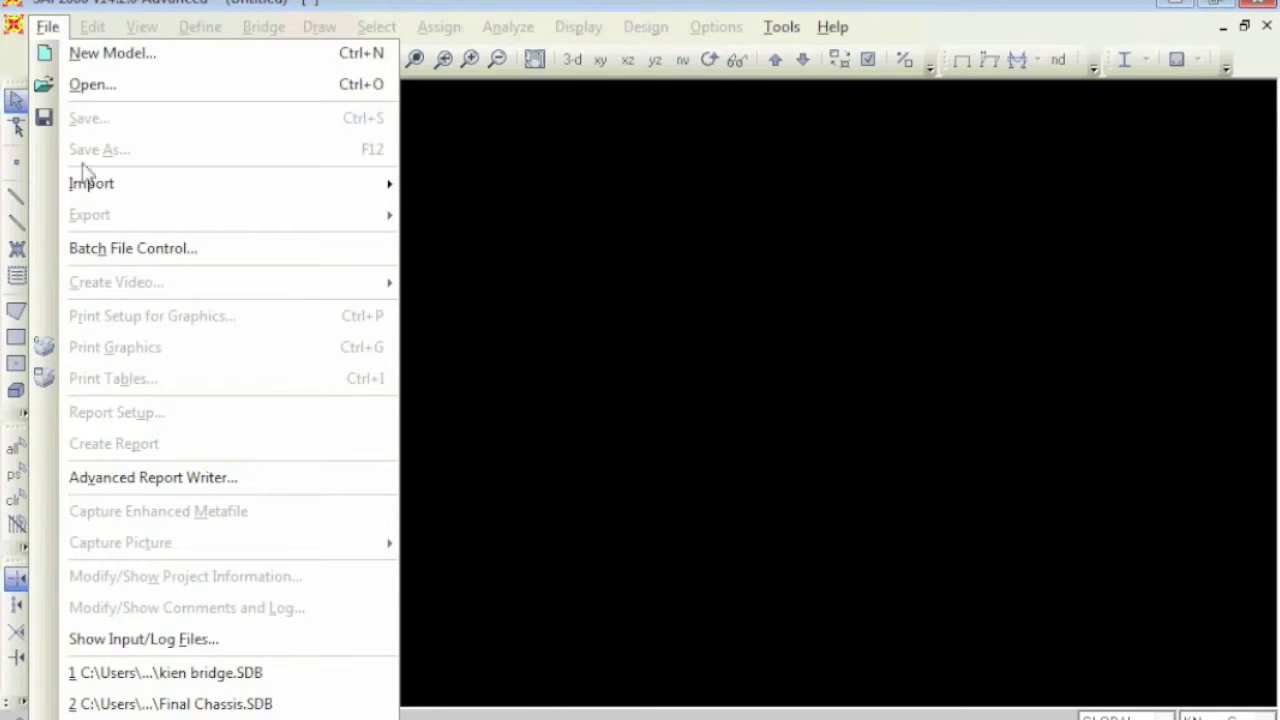
{"action": "mouse_move", "coordinate": [97, 190]}
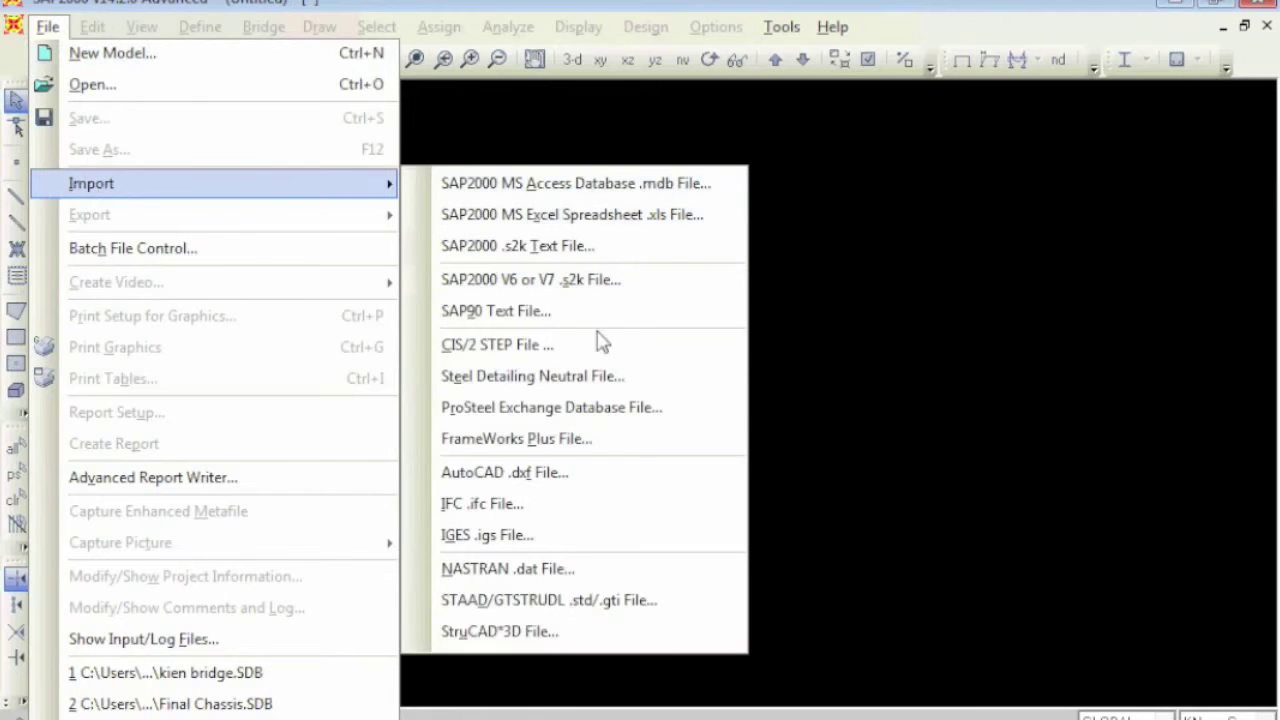
{"action": "left_click", "coordinate": [539, 471]}
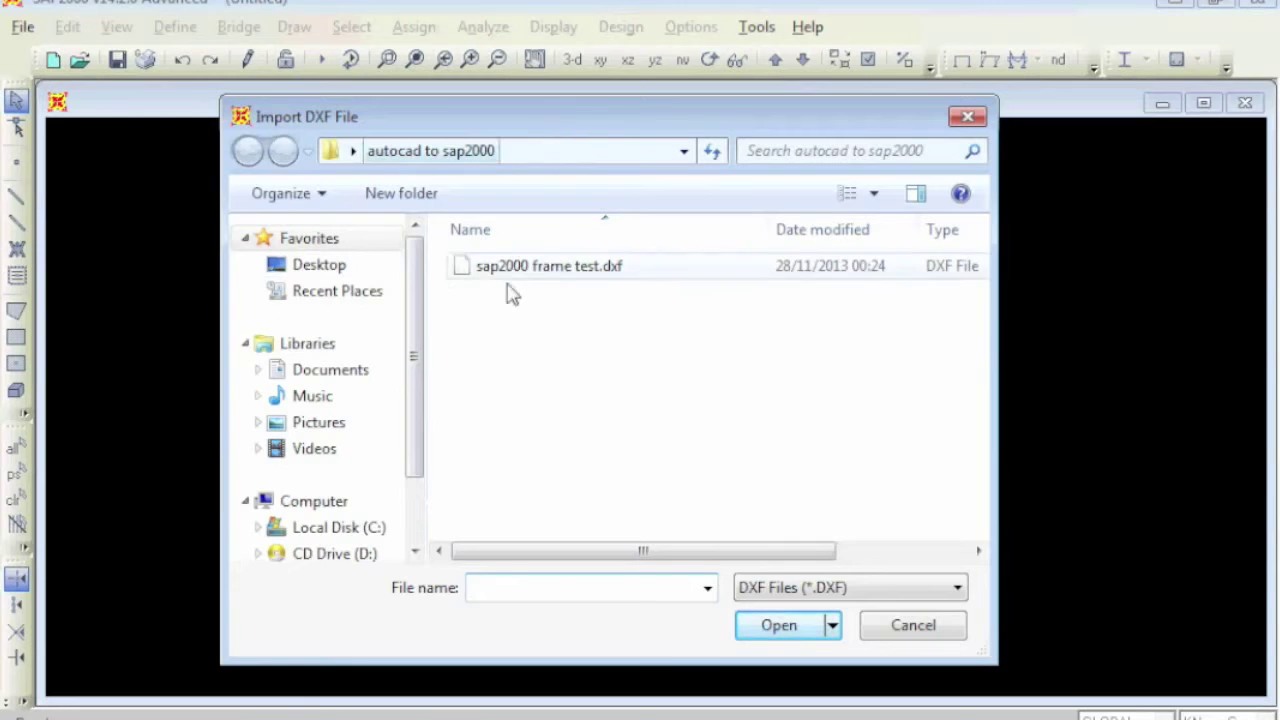
{"action": "double_click", "coordinate": [560, 268]}
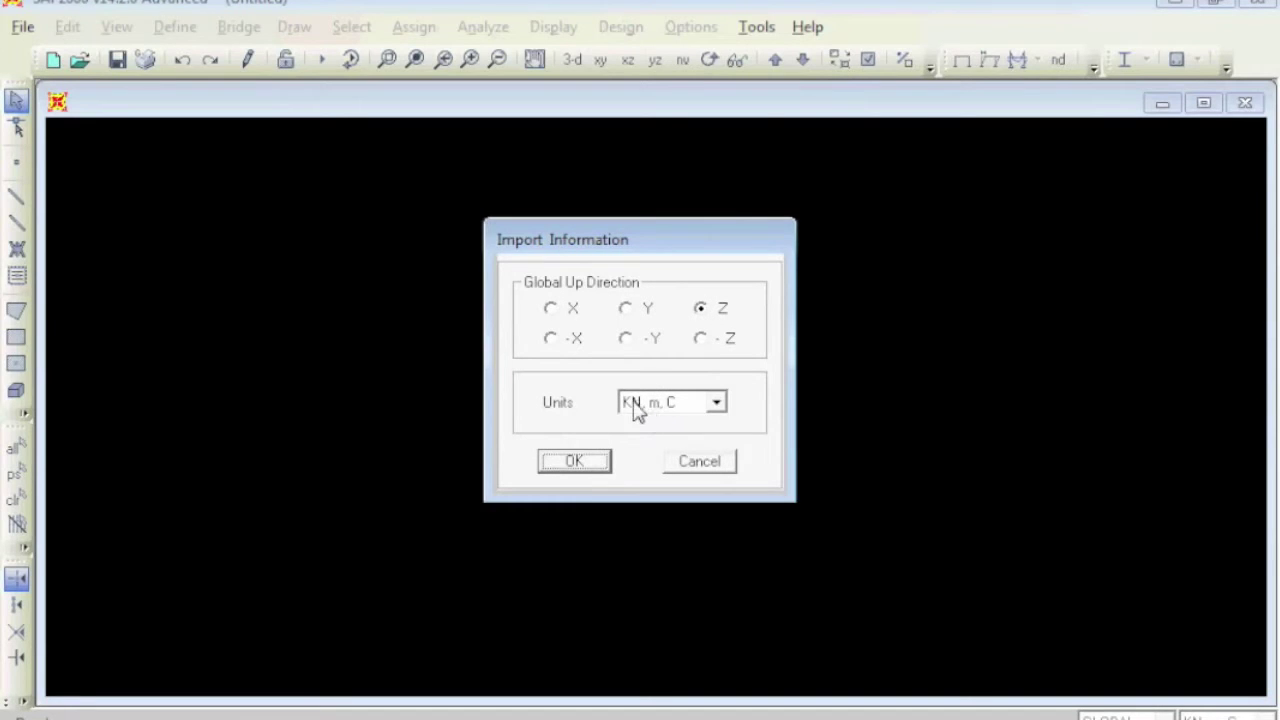
{"action": "left_click", "coordinate": [573, 465]}
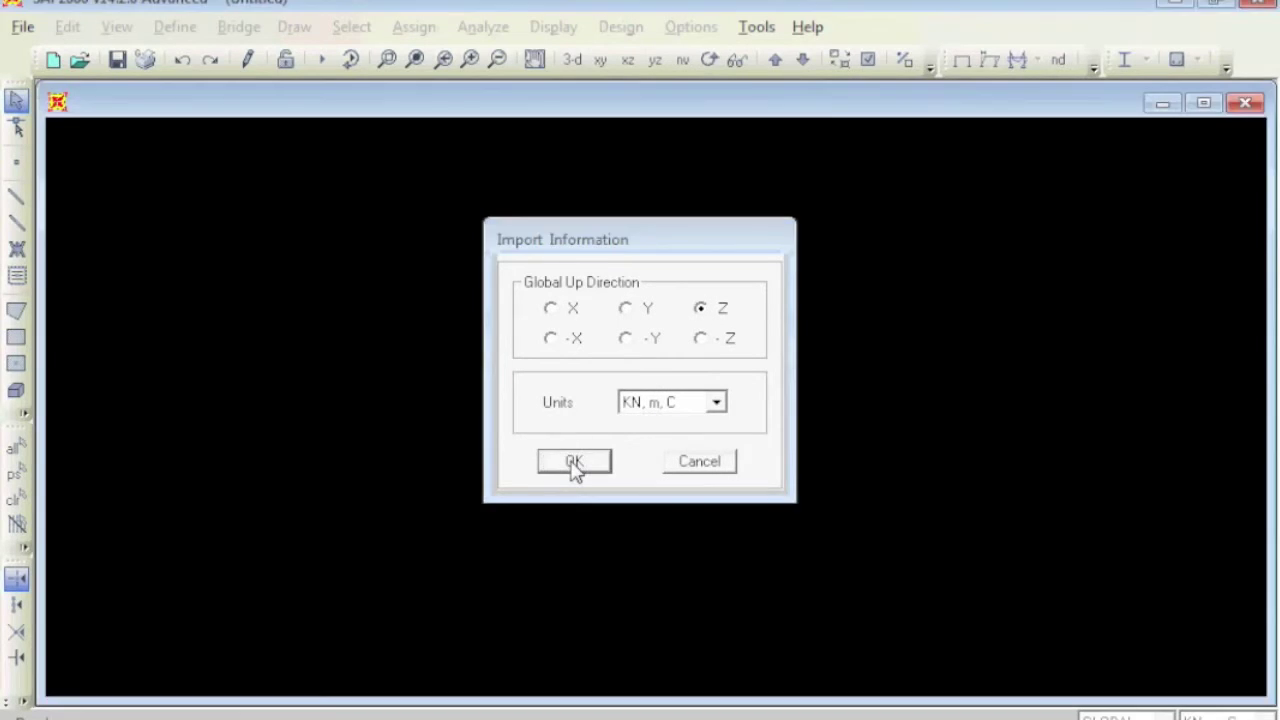
Assign the Points layer to special joints, Frames to frames and 3dfaces to shells, and complete the DXF import.
{"action": "left_click", "coordinate": [720, 205]}
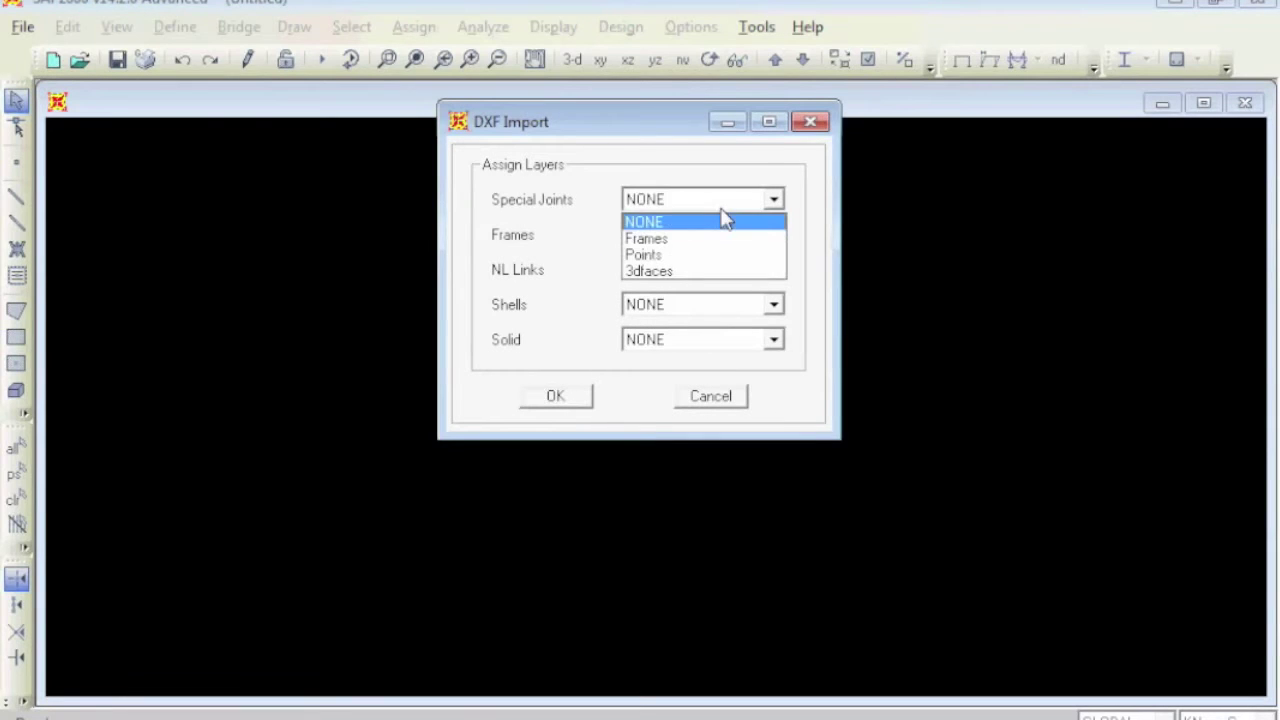
{"action": "left_click", "coordinate": [722, 218]}
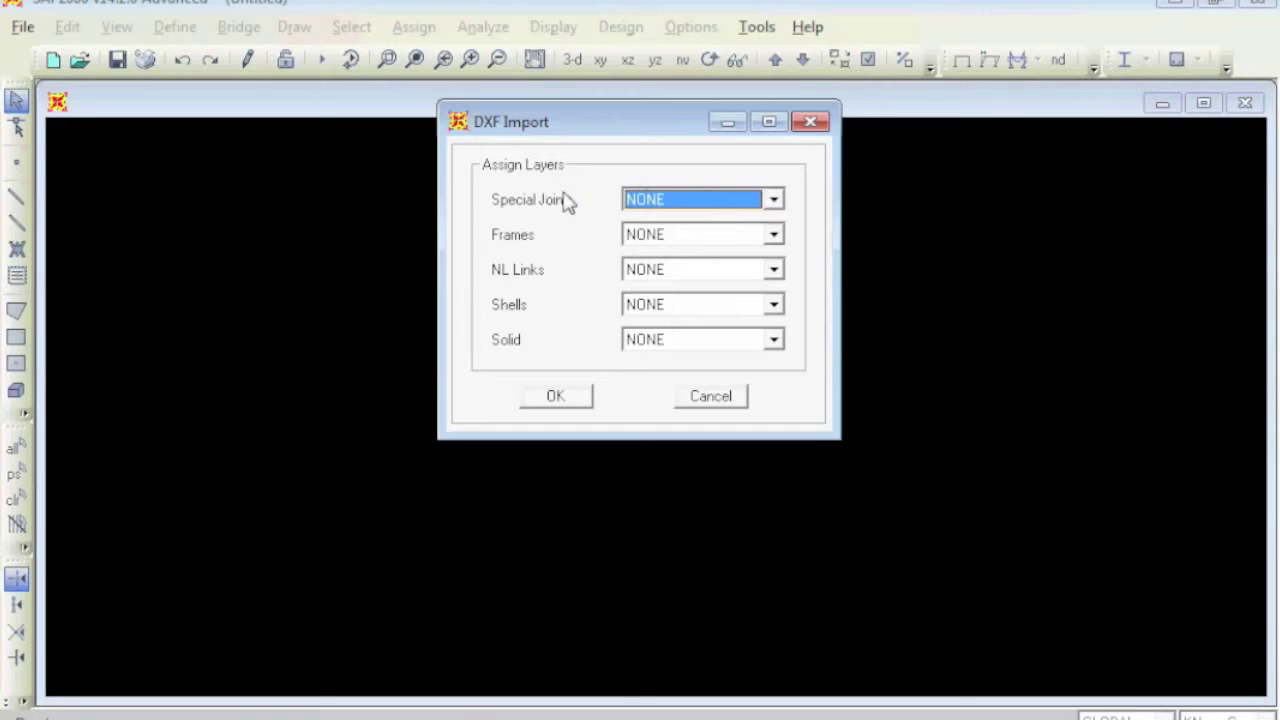
{"action": "left_click", "coordinate": [645, 200]}
{"action": "left_click", "coordinate": [670, 254]}
{"action": "left_click", "coordinate": [690, 236]}
{"action": "left_click", "coordinate": [690, 274]}
{"action": "left_click", "coordinate": [660, 304]}
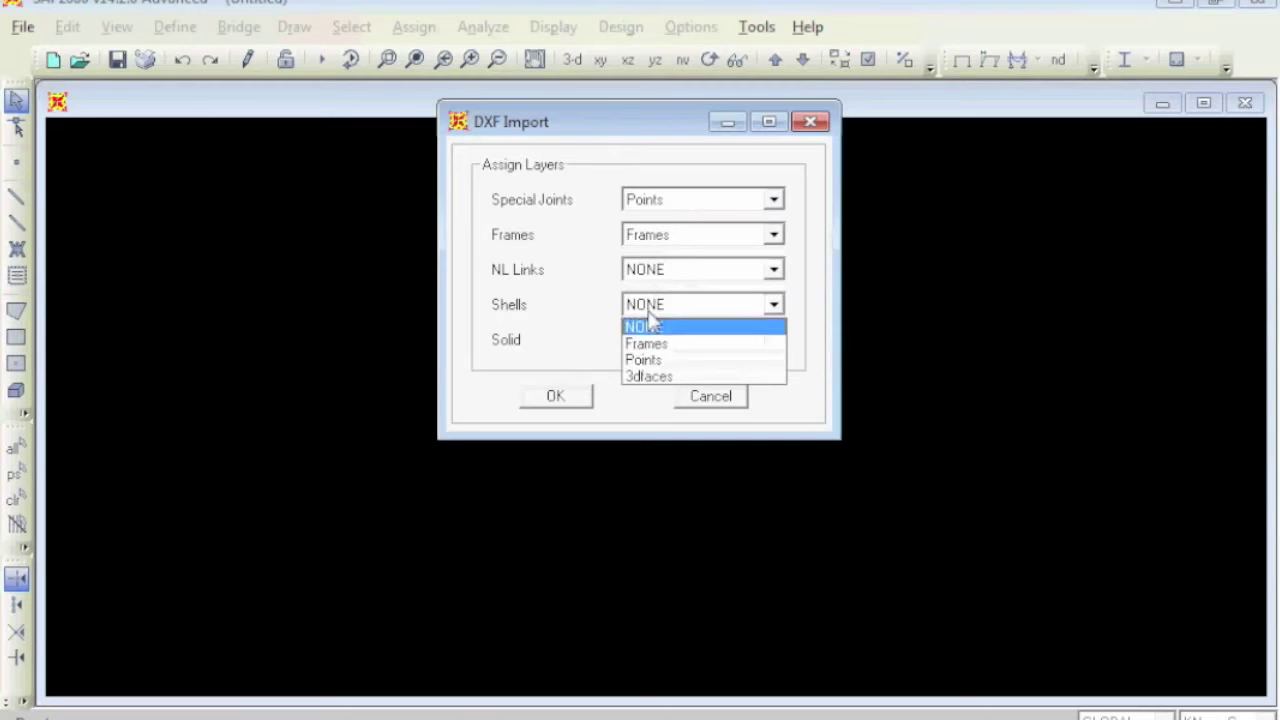
{"action": "left_click", "coordinate": [646, 372]}
{"action": "left_click", "coordinate": [555, 400]}
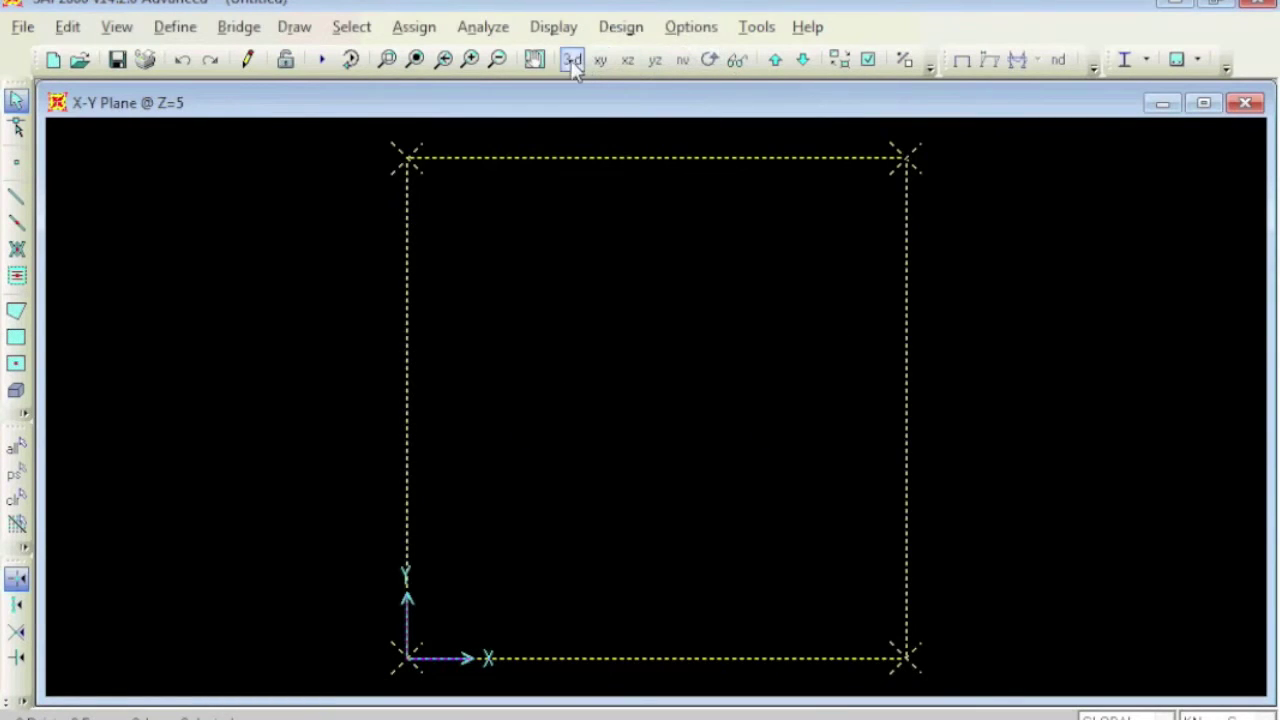
Show the imported model in a maximized 3-D view and check its objects by trial-selecting the whole frame and the base shell.
{"action": "left_click", "coordinate": [572, 60]}
{"action": "left_click_drag", "start_coordinate": [997, 131], "coordinate": [280, 686]}
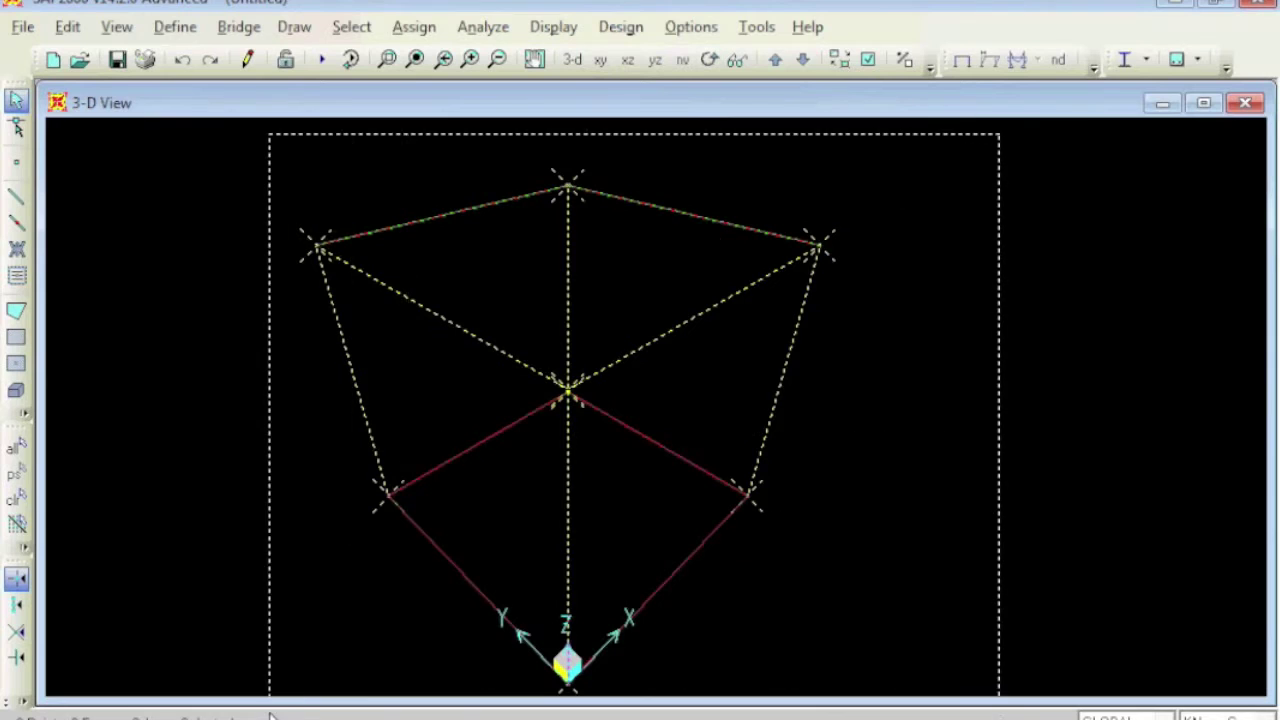
{"action": "left_click", "coordinate": [697, 405]}
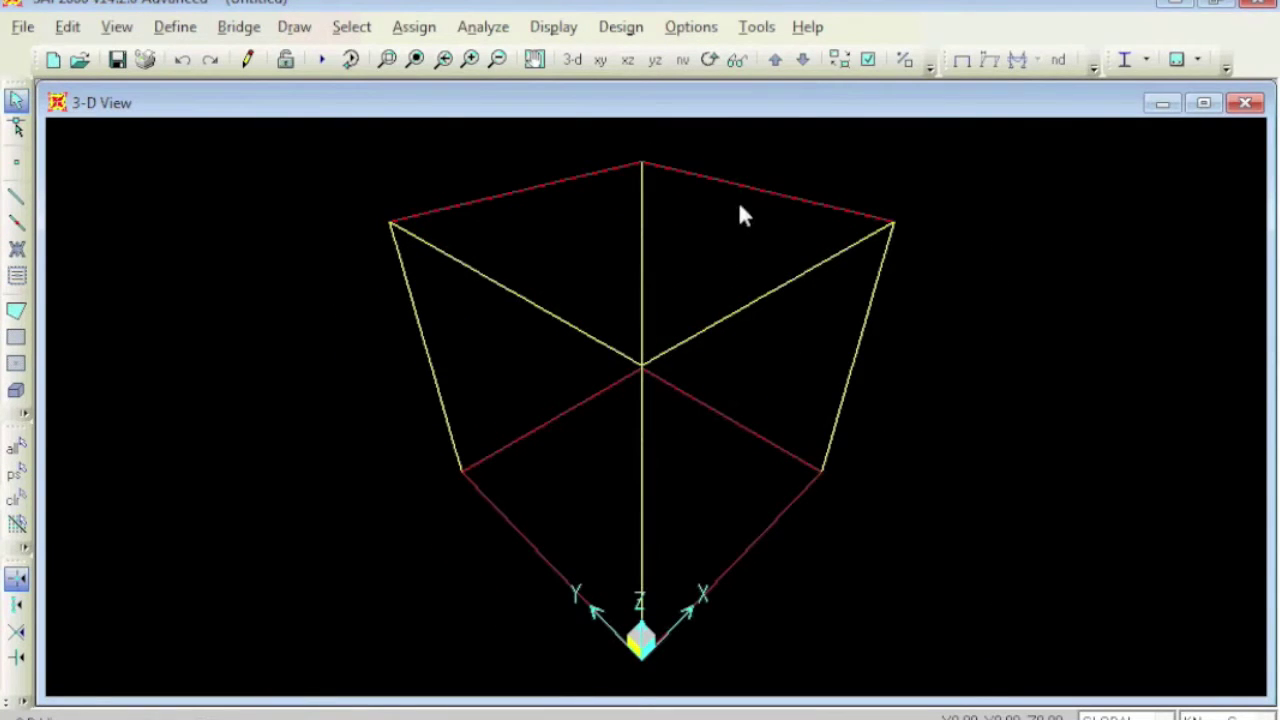
{"action": "key", "text": "ctrl+q"}
{"action": "left_click", "coordinate": [709, 448]}
{"action": "left_click", "coordinate": [730, 472]}
{"action": "left_click", "coordinate": [1203, 103]}
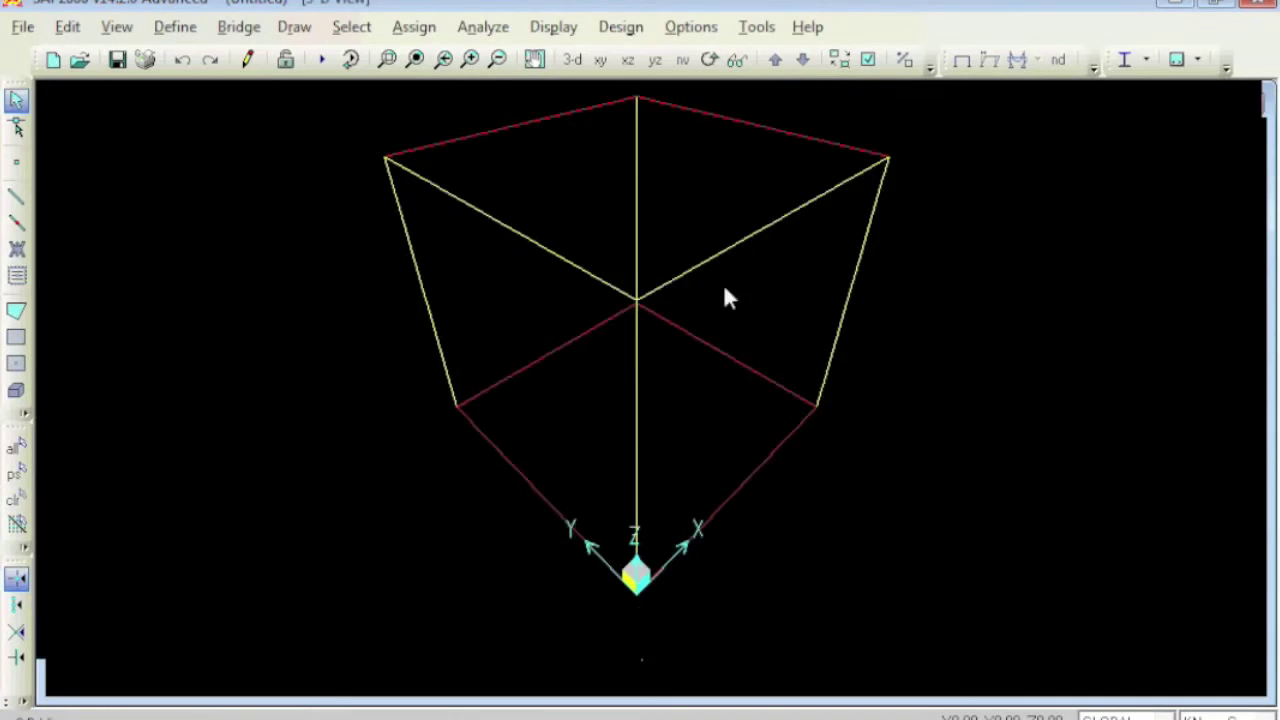
Select the upper shell area and start a new shell section for it named "concrete slab".
{"action": "left_click", "coordinate": [637, 212]}
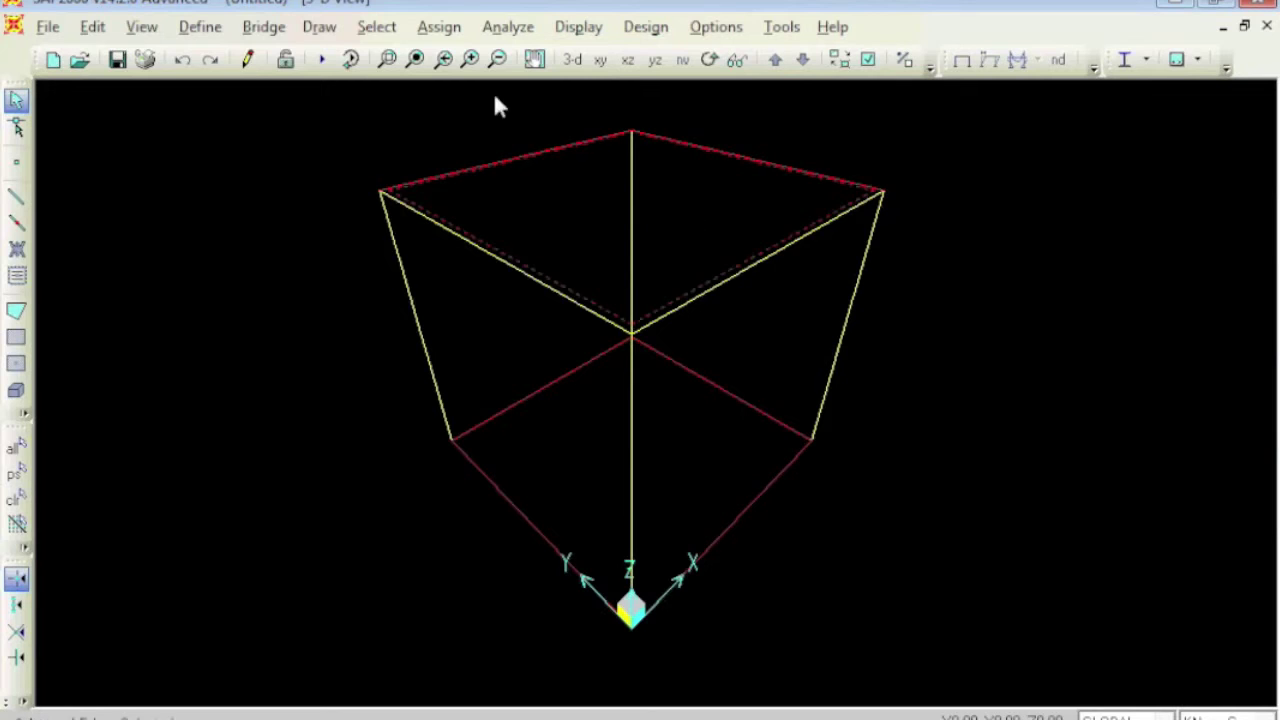
{"action": "left_click", "coordinate": [439, 27]}
{"action": "mouse_move", "coordinate": [468, 188]}
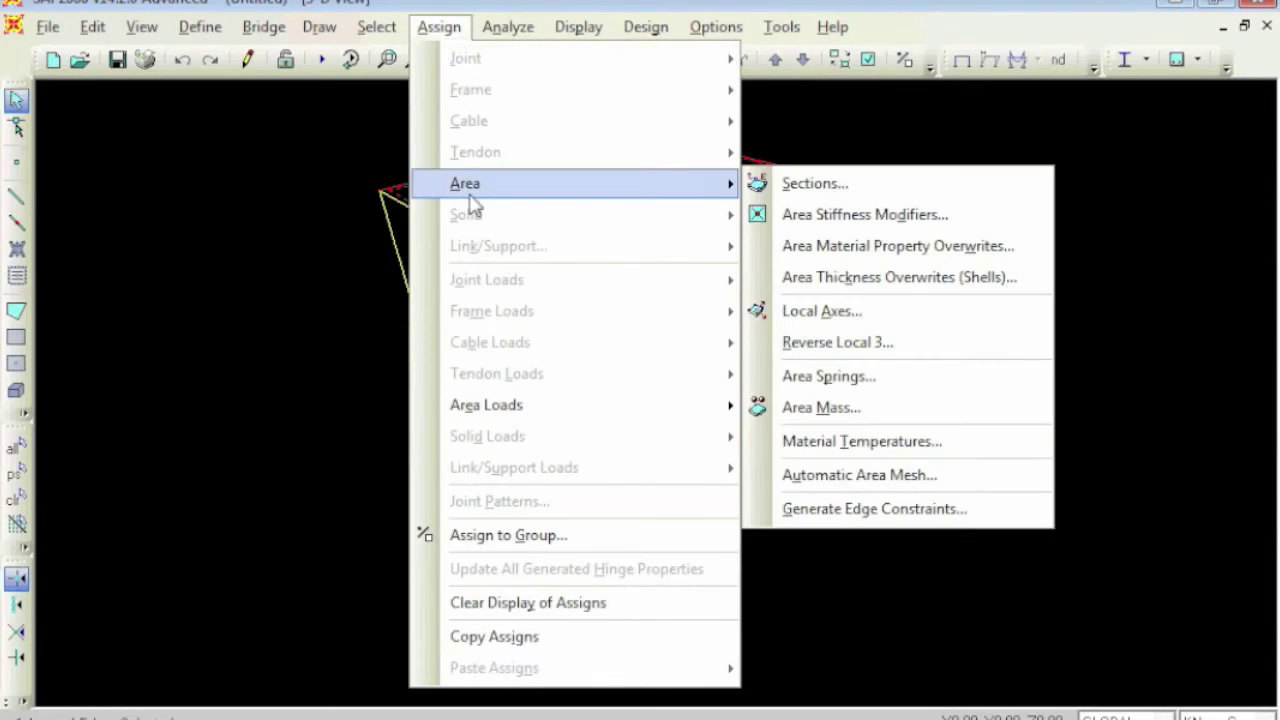
{"action": "left_click", "coordinate": [877, 190]}
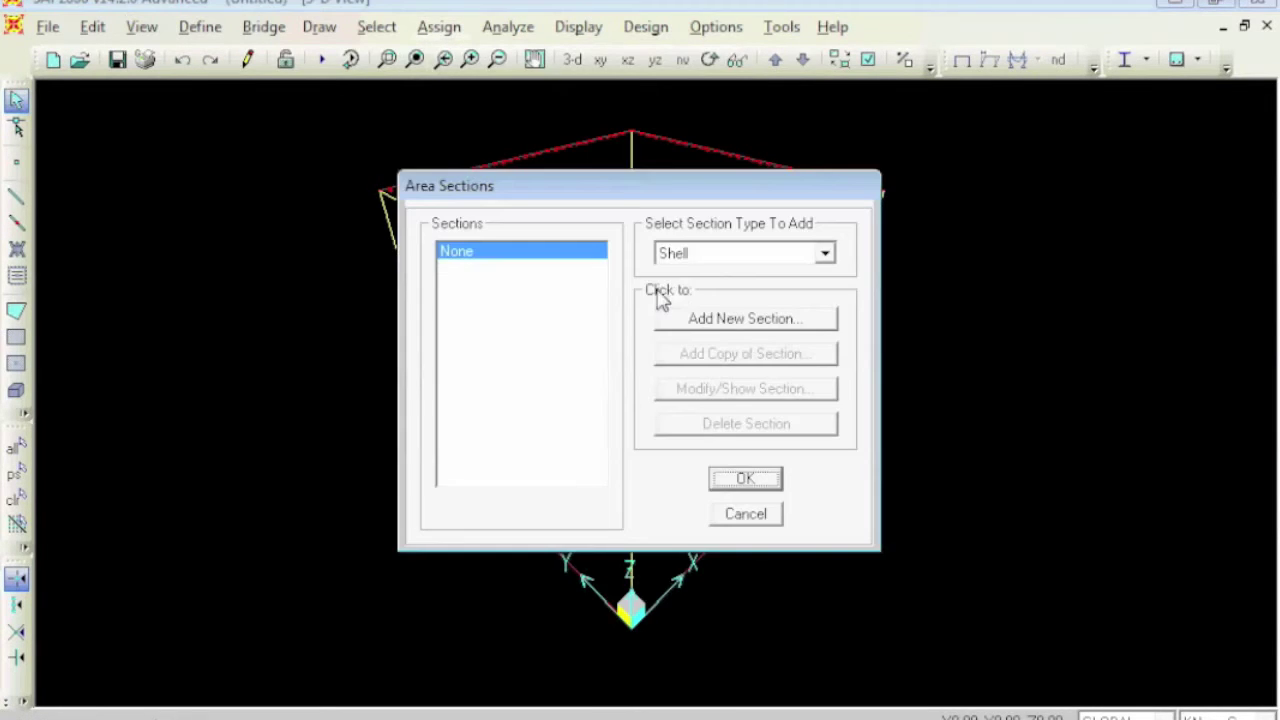
{"action": "left_click", "coordinate": [729, 318]}
{"action": "double_click", "coordinate": [706, 66]}
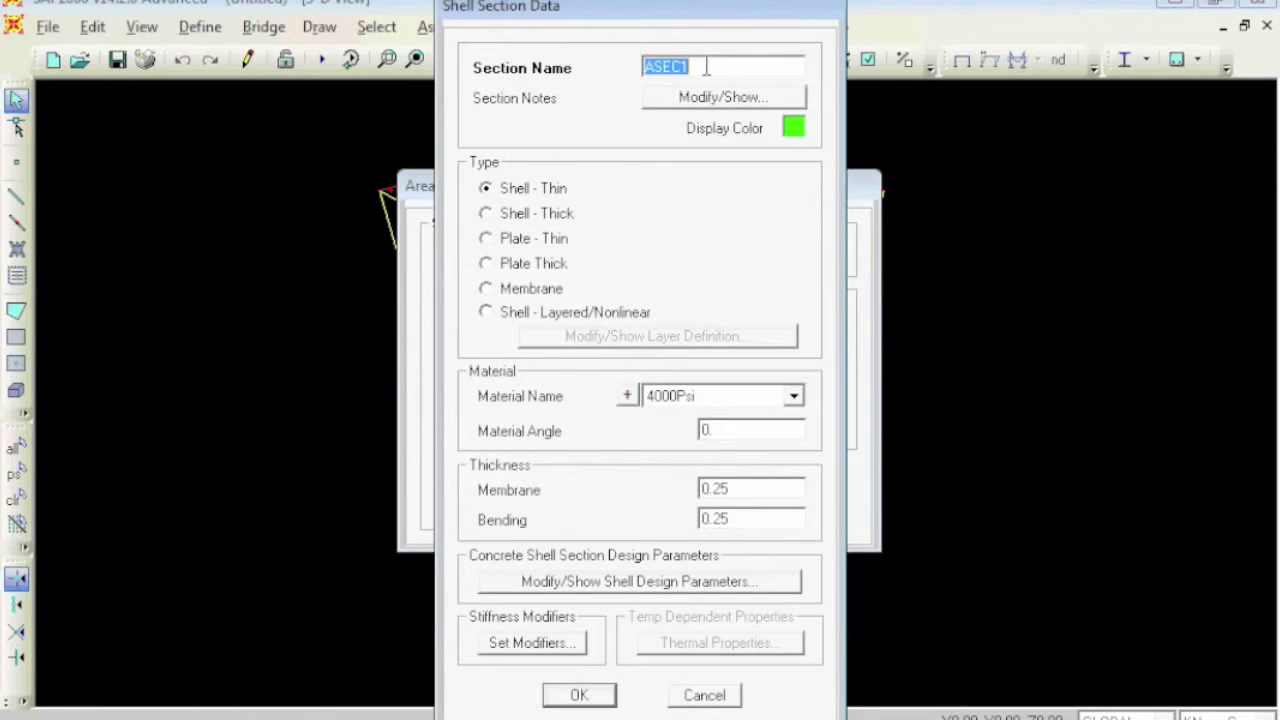
{"action": "type", "text": "concrete slab"}
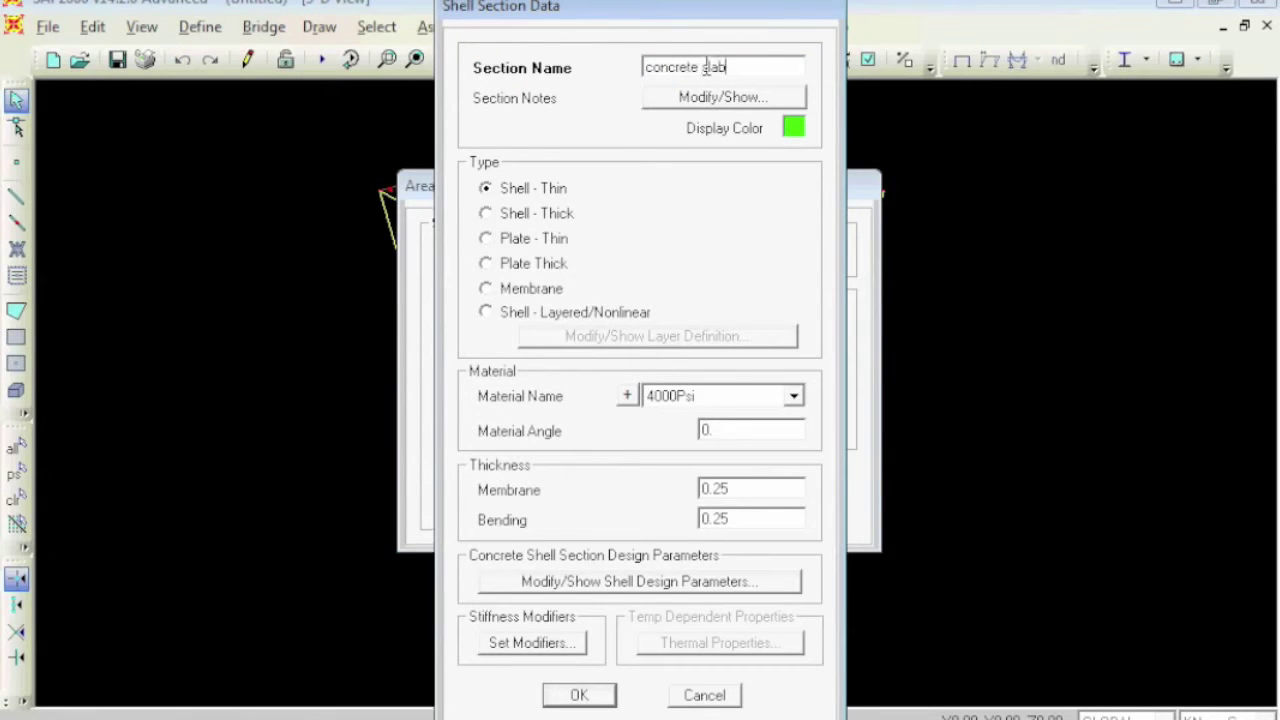
Set the concrete slab section's membrane and bending thickness to 0.2 and assign the section to the selected area.
{"action": "double_click", "coordinate": [753, 489]}
{"action": "type", "text": ".2"}
{"action": "double_click", "coordinate": [758, 518]}
{"action": "type", "text": ".2"}
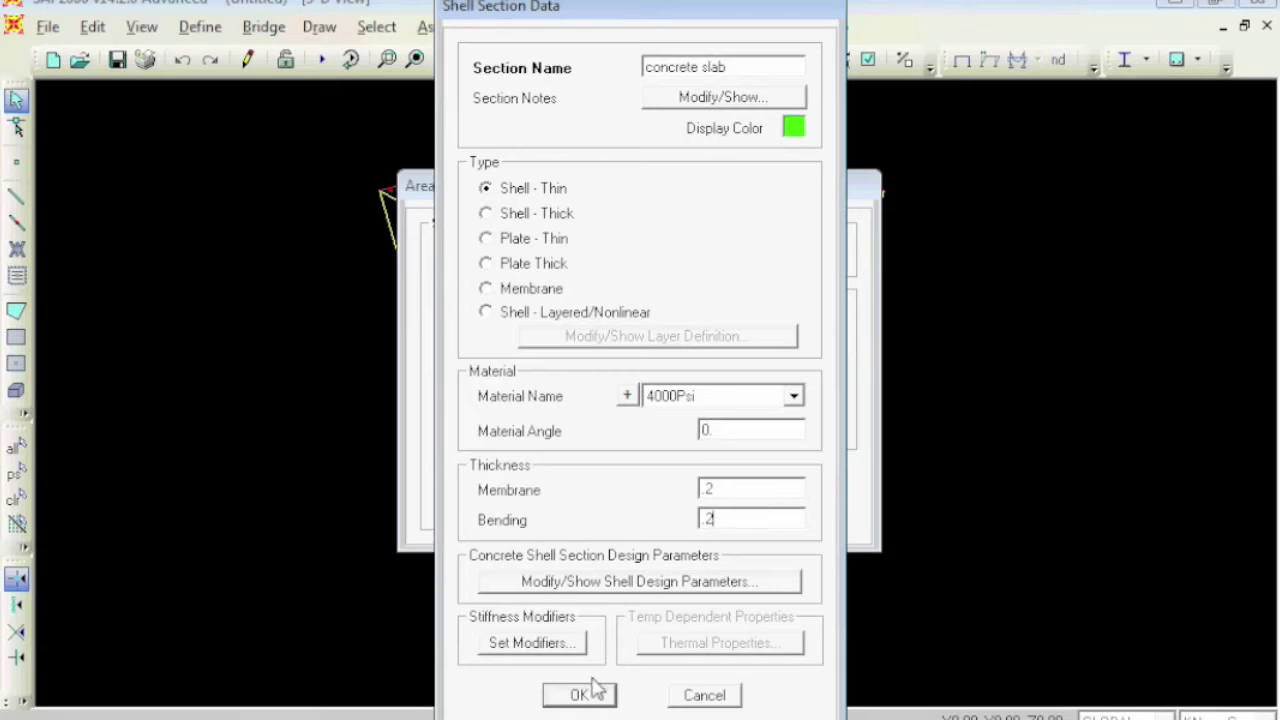
{"action": "left_click", "coordinate": [580, 695]}
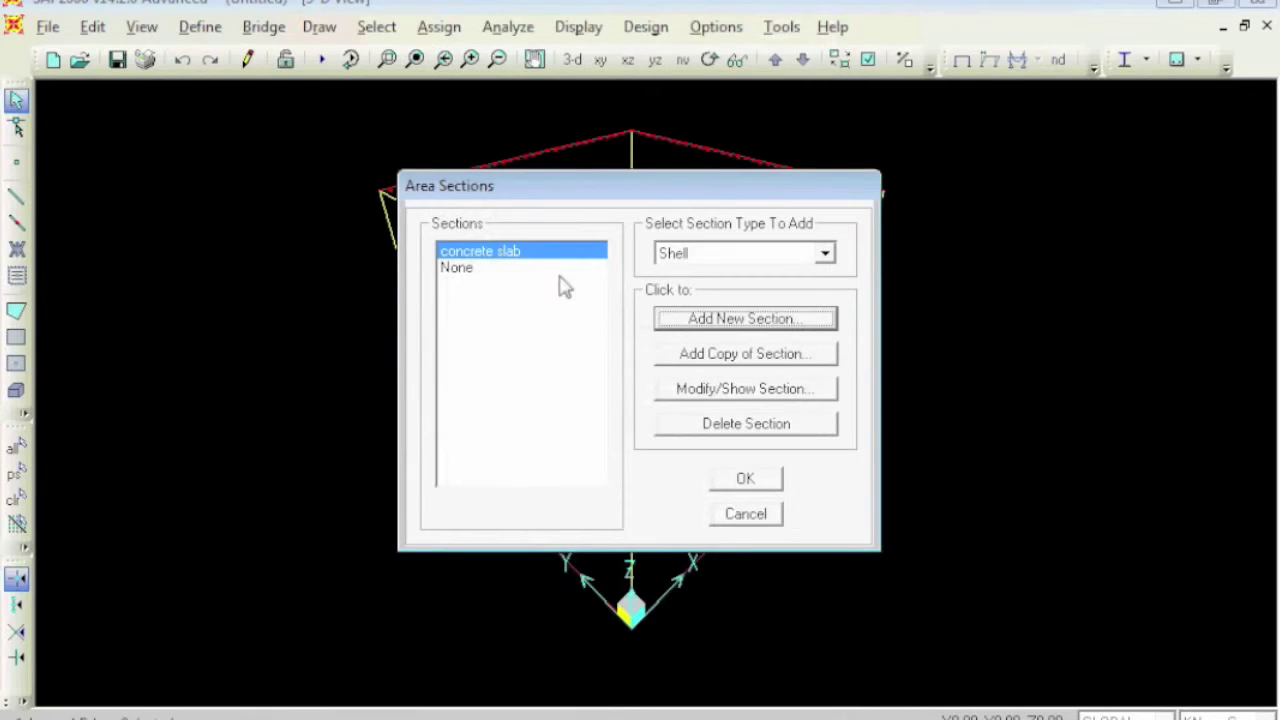
{"action": "left_click", "coordinate": [743, 477]}
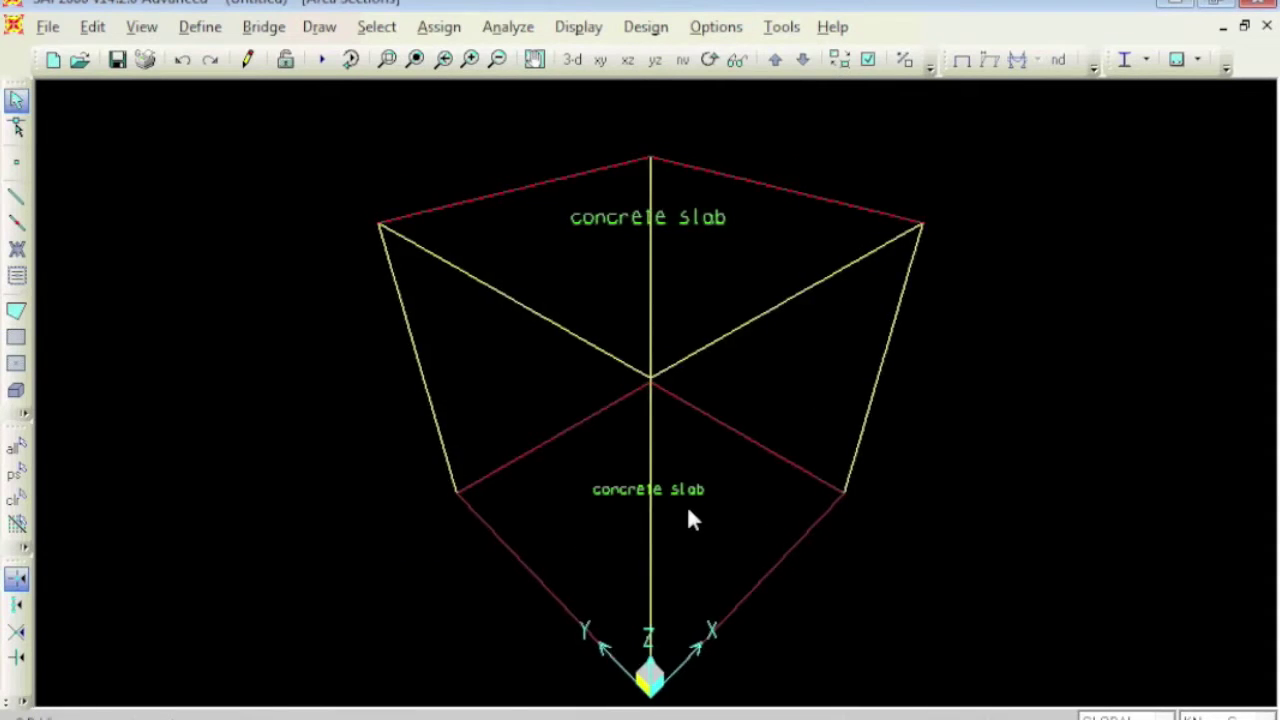
Select the base shell area and assign it the section None.
{"action": "middle_click_drag", "start_coordinate": [687, 505], "coordinate": [627, 436]}
{"action": "left_click", "coordinate": [666, 436]}
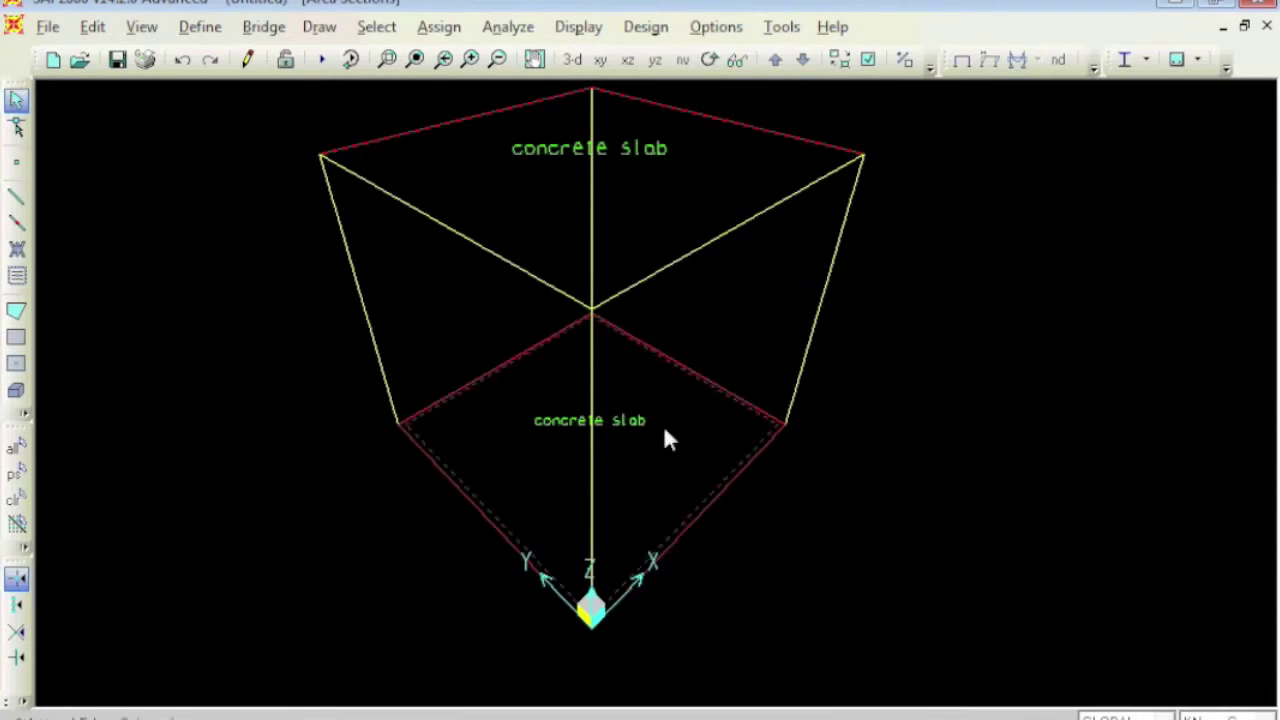
{"action": "left_click", "coordinate": [440, 27]}
{"action": "mouse_move", "coordinate": [655, 182]}
{"action": "left_click", "coordinate": [876, 185]}
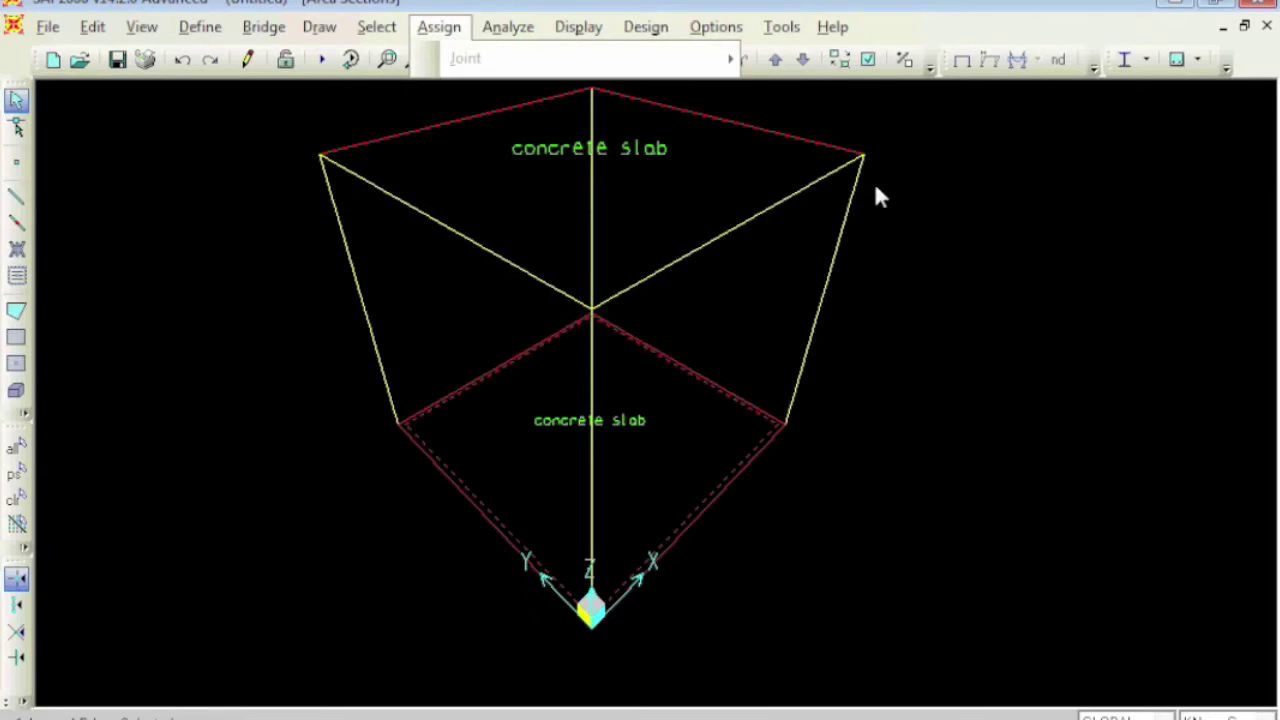
{"action": "left_click", "coordinate": [506, 268]}
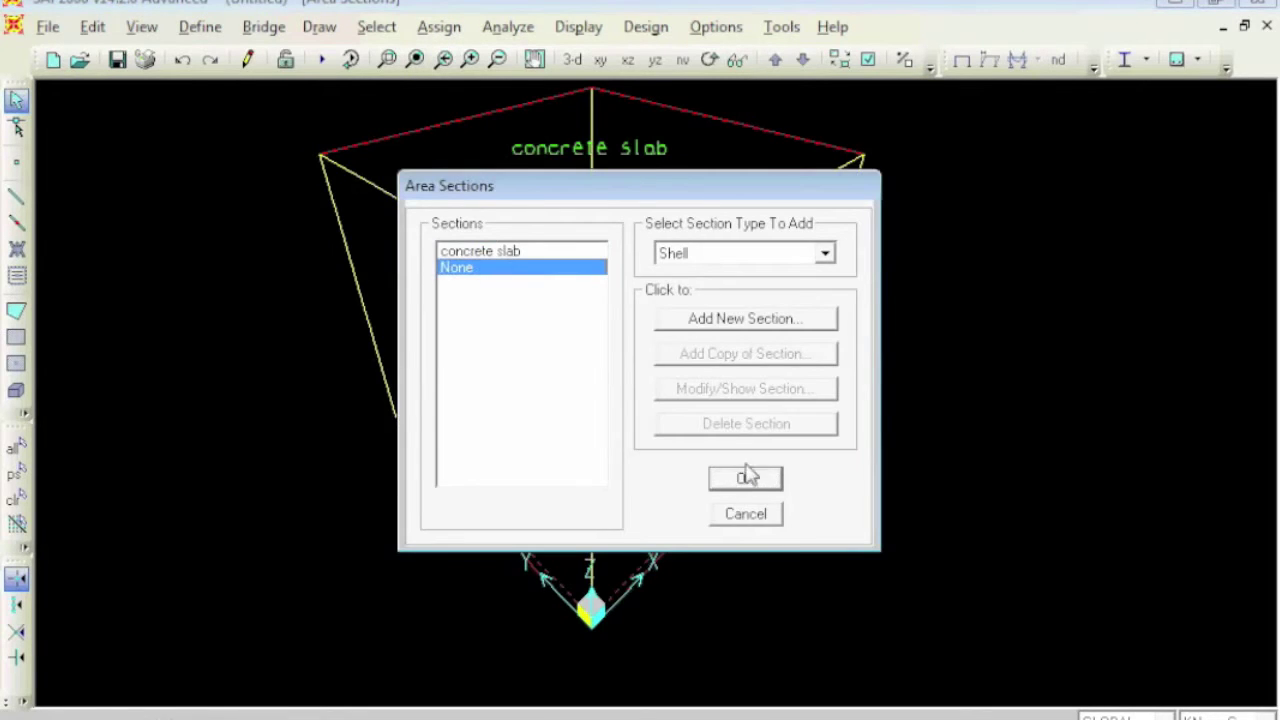
{"action": "left_click", "coordinate": [746, 478]}
Select the whole model and divide its areas with the general divide tool, using a maximum object size of 1.2.
{"action": "left_click_drag", "start_coordinate": [1022, 152], "coordinate": [286, 594]}
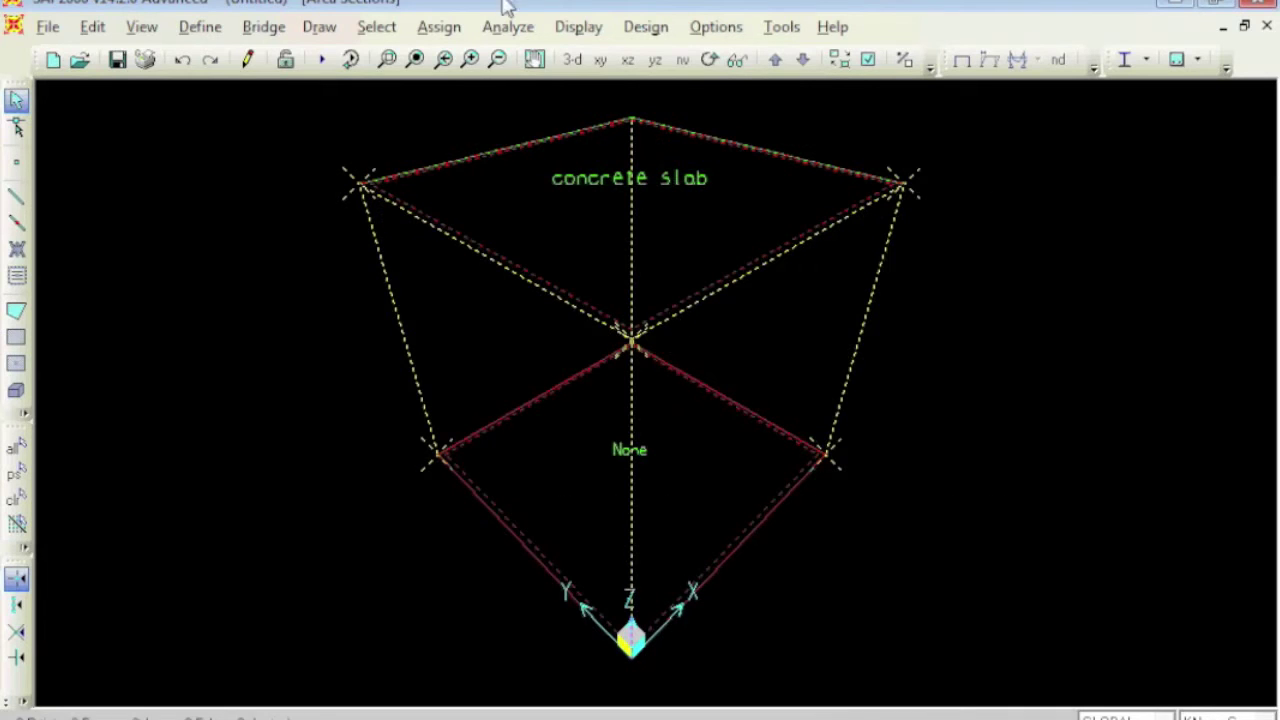
{"action": "left_click", "coordinate": [99, 29]}
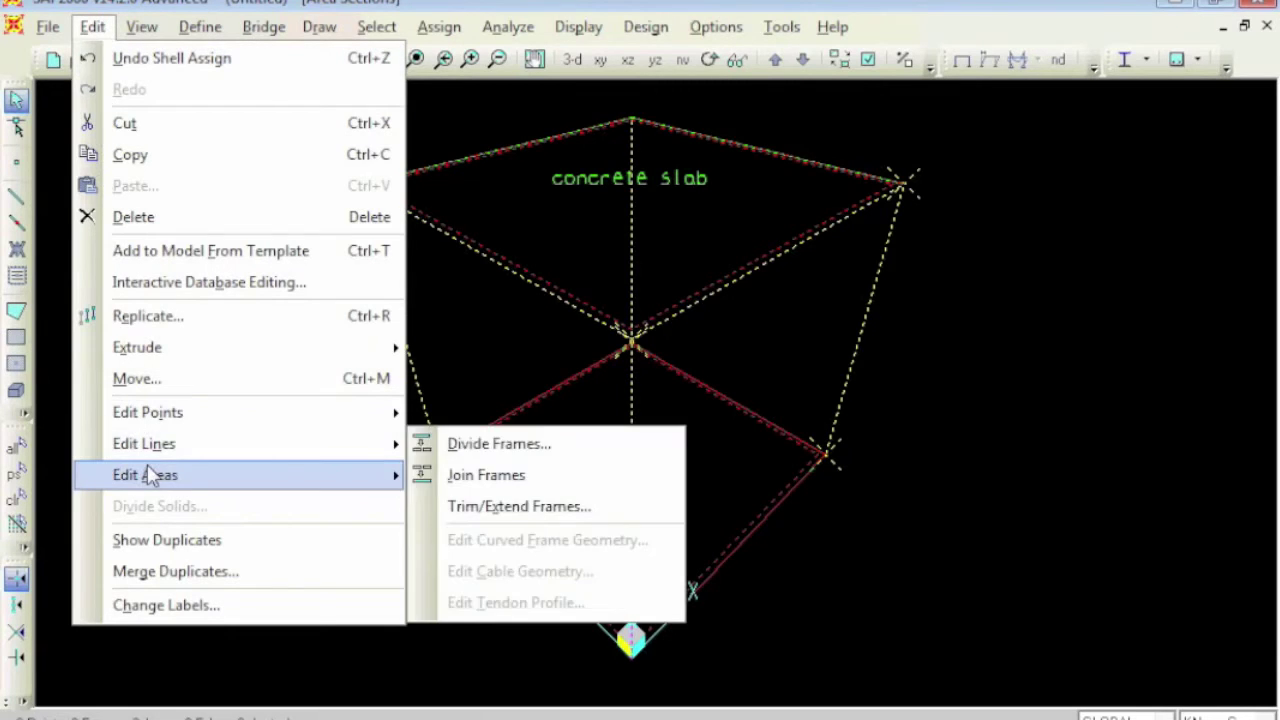
{"action": "mouse_move", "coordinate": [147, 472]}
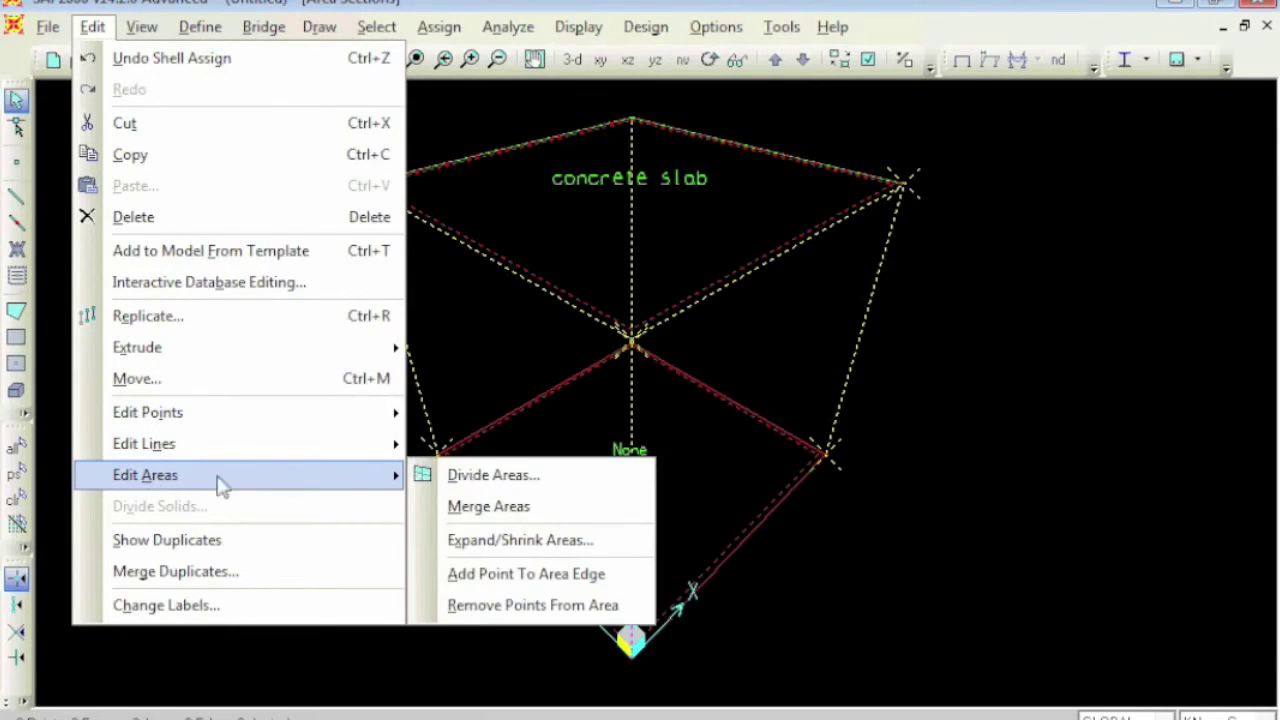
{"action": "left_click", "coordinate": [491, 474]}
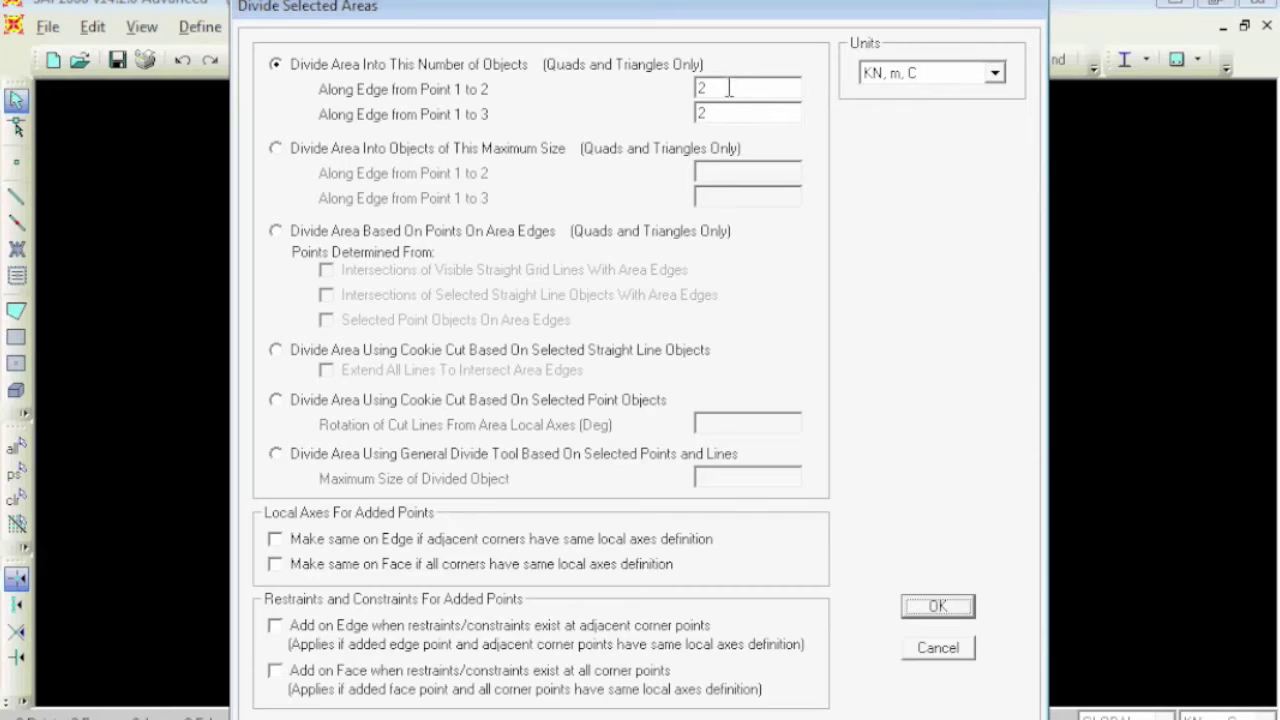
{"action": "left_click", "coordinate": [465, 453]}
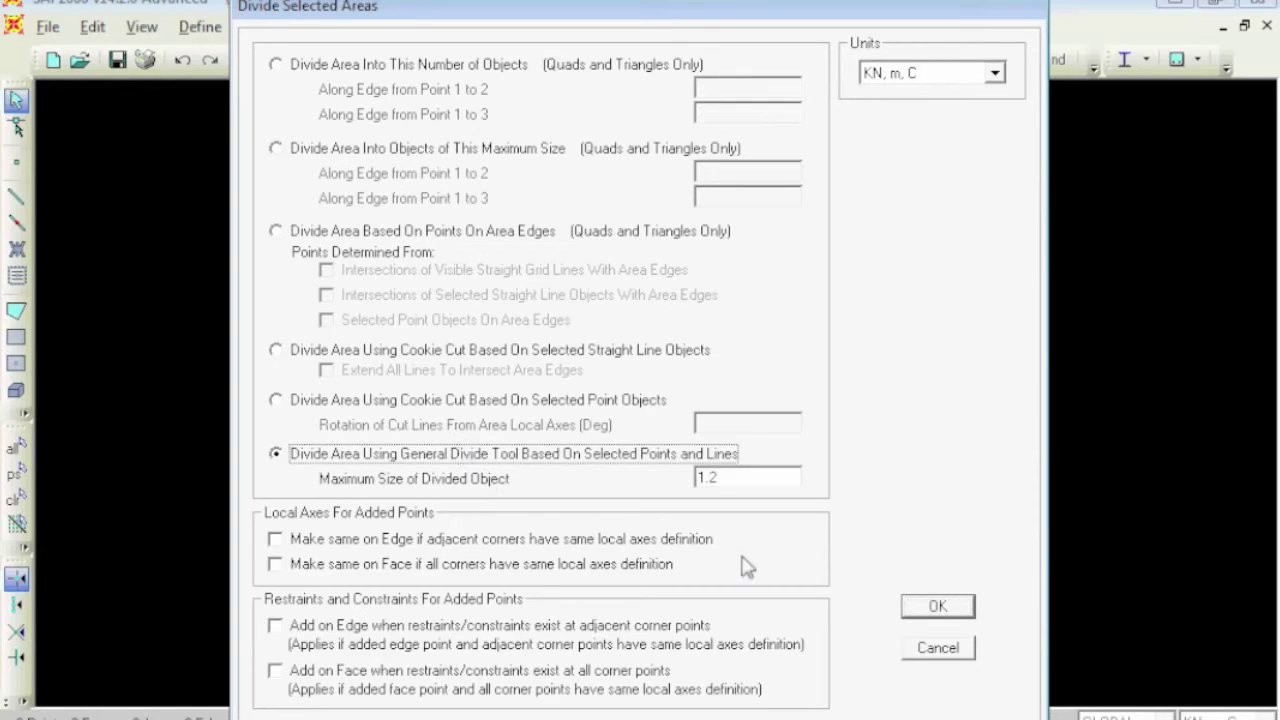
{"action": "left_click", "coordinate": [937, 607]}
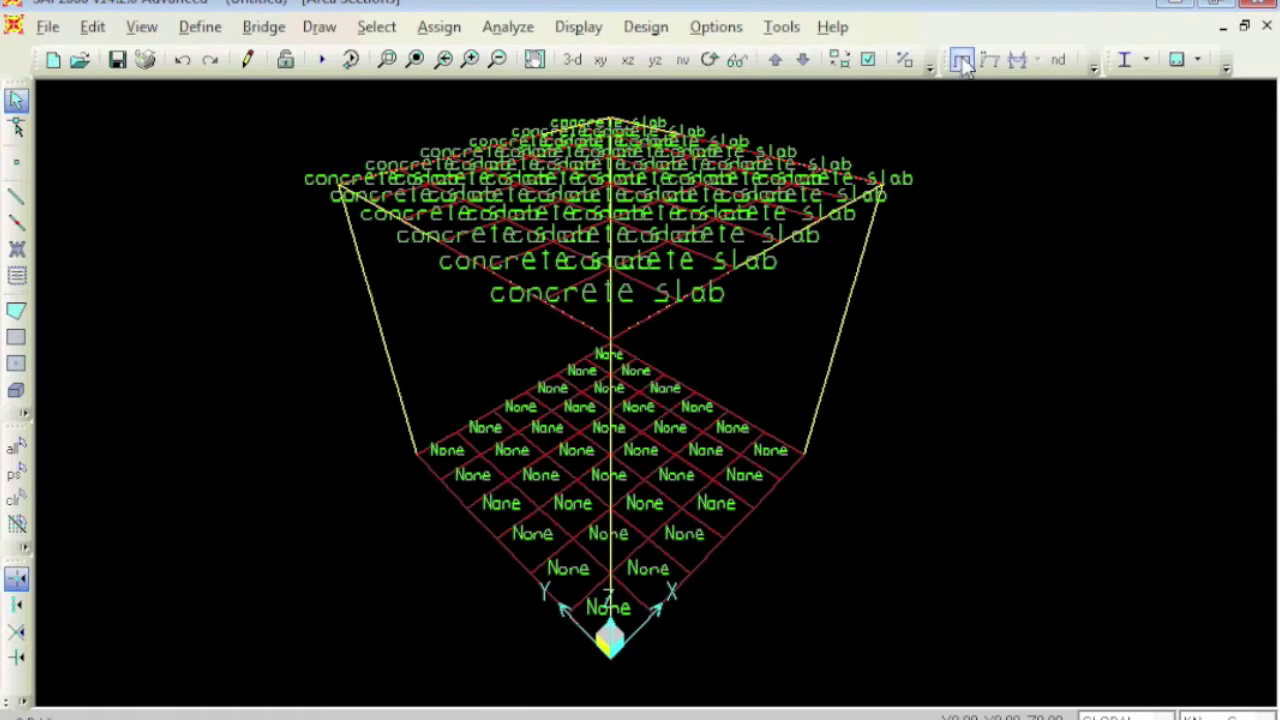
Show the undeformed shape without section labels and rotate the 3-D view to a side-on perspective of both meshed slabs.
{"action": "left_click", "coordinate": [962, 62]}
{"action": "left_click", "coordinate": [709, 59]}
{"action": "left_click_drag", "start_coordinate": [626, 315], "coordinate": [746, 206]}
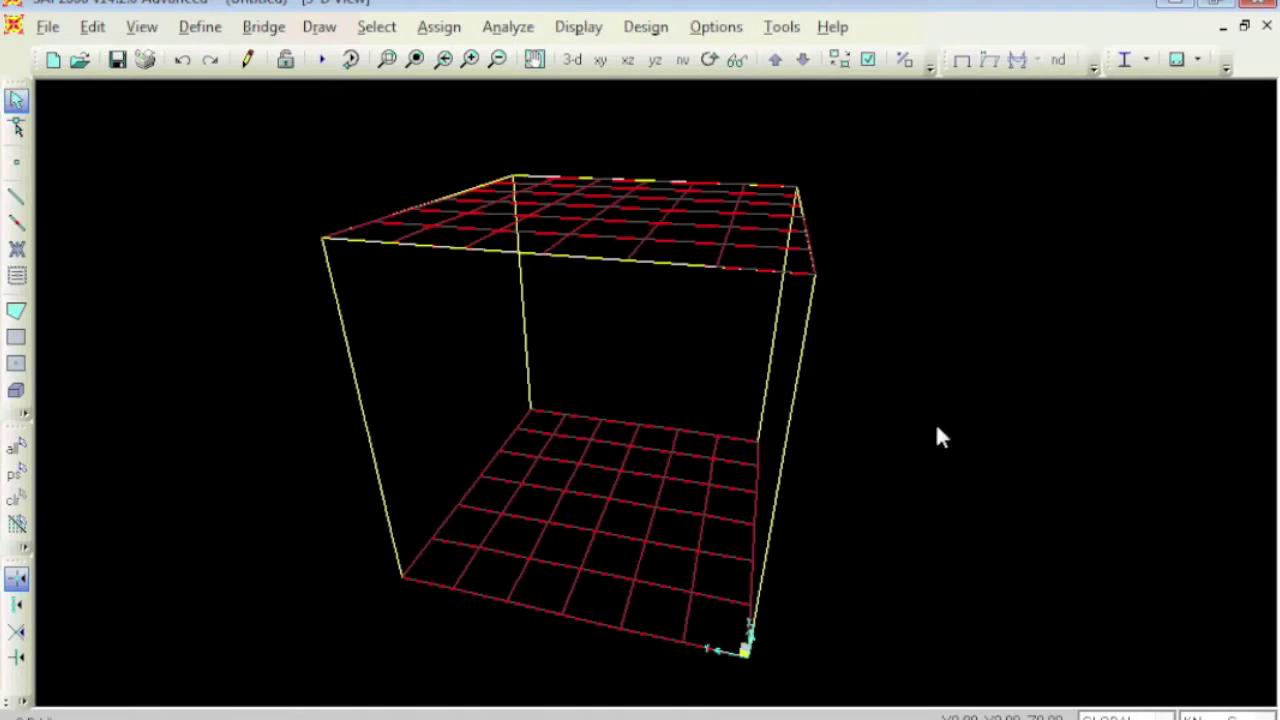
Display the objects filled to examine the two meshed slabs, and switch the fill off again.
{"action": "left_click", "coordinate": [868, 59]}
{"action": "left_click", "coordinate": [665, 250]}
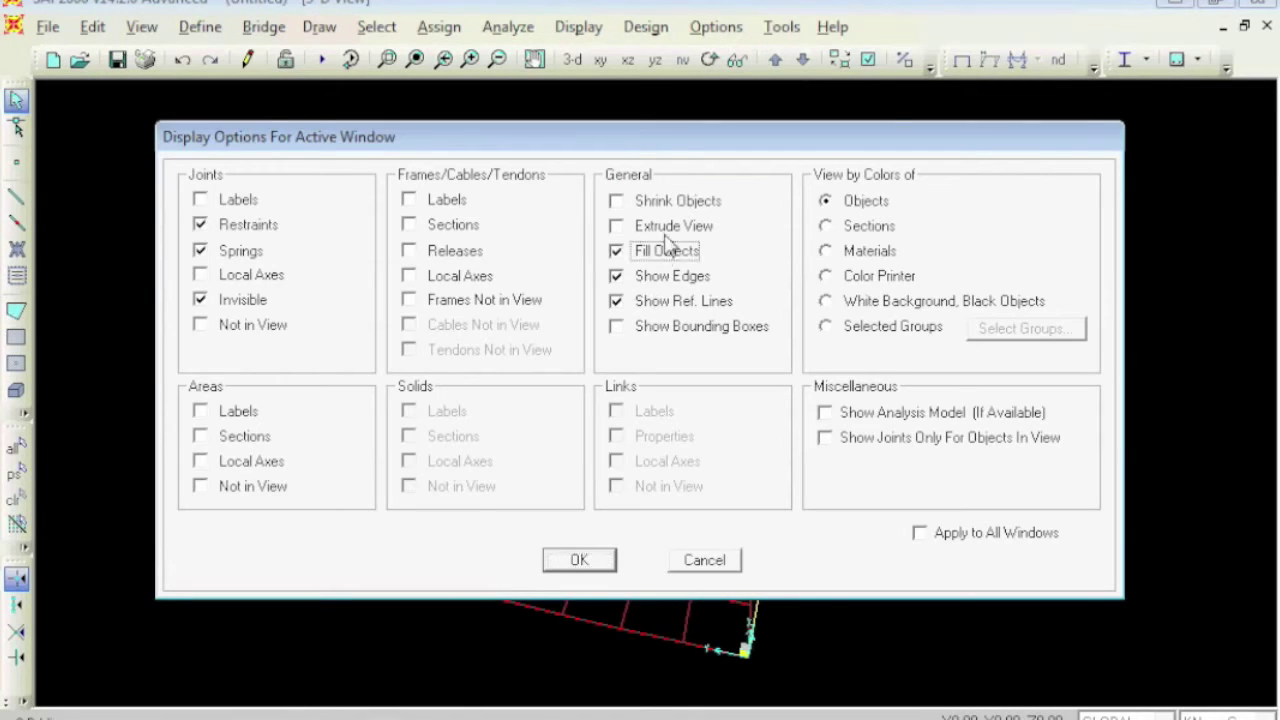
{"action": "left_click", "coordinate": [576, 560]}
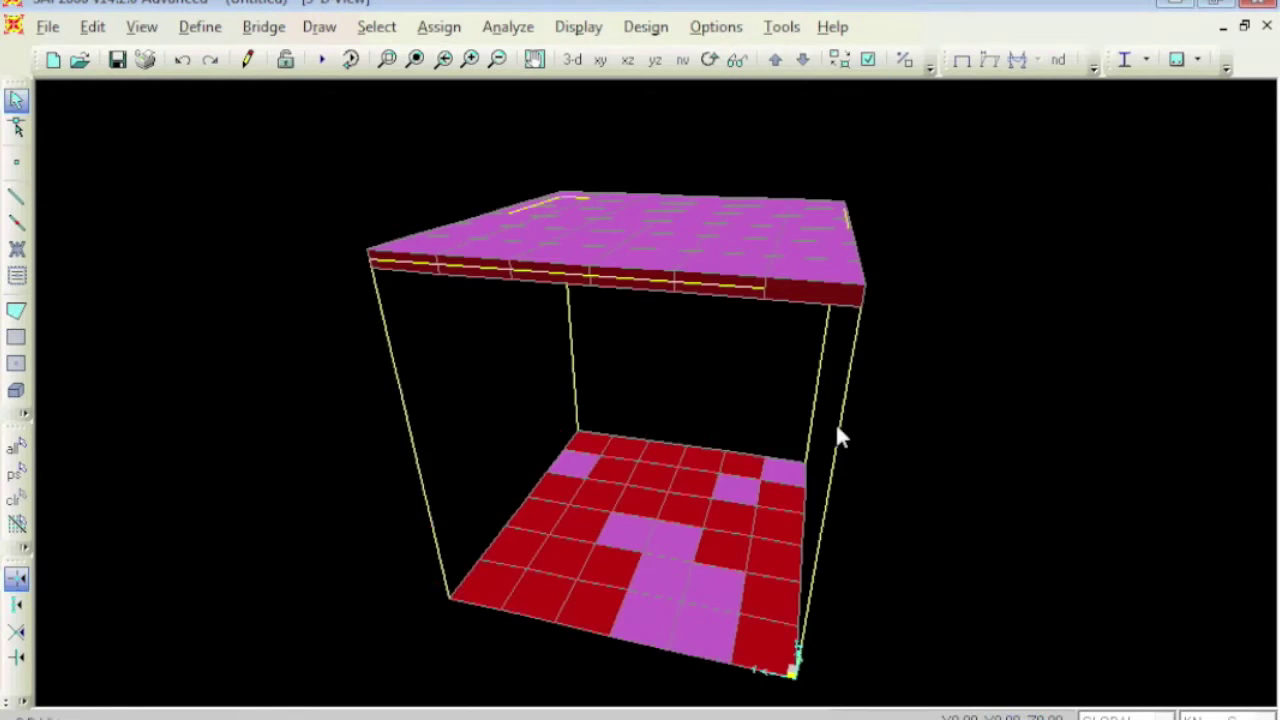
{"action": "middle_click_drag", "start_coordinate": [835, 422], "coordinate": [777, 390]}
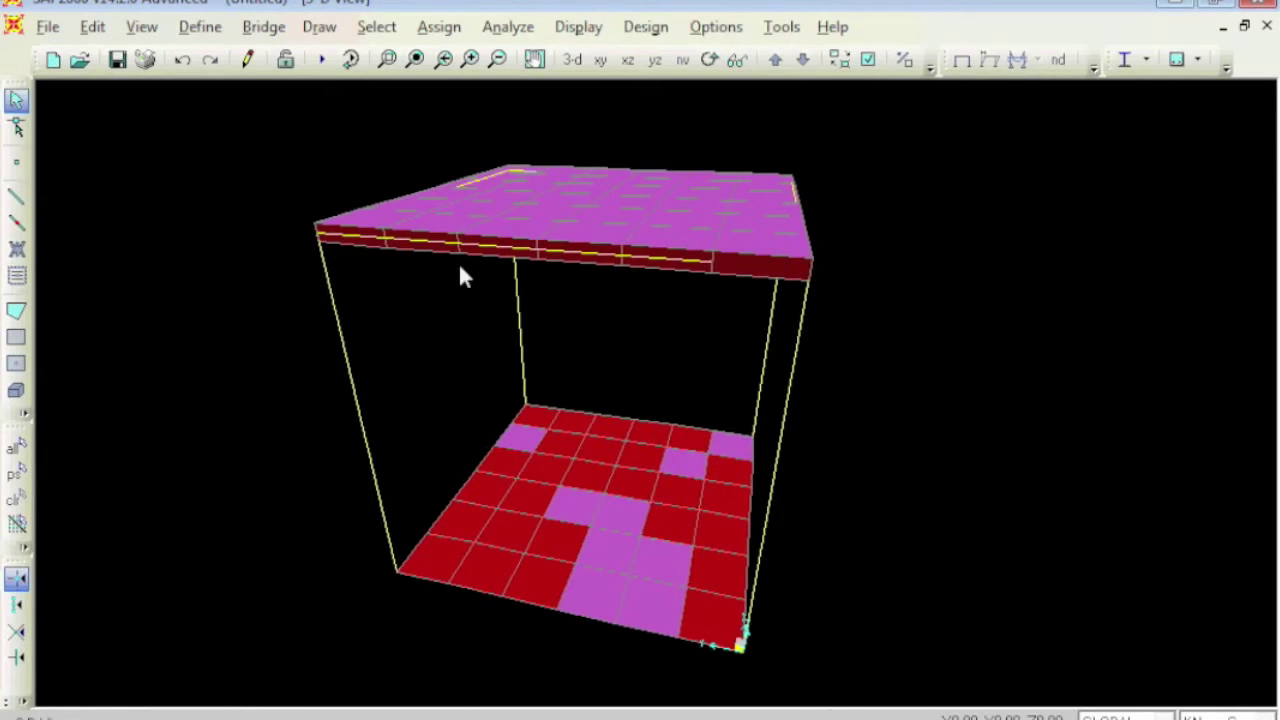
{"action": "left_click", "coordinate": [868, 59]}
{"action": "left_click", "coordinate": [664, 252]}
{"action": "left_click", "coordinate": [579, 560]}
Select the meshed base areas and start extruding them to solids.
{"action": "left_click_drag", "start_coordinate": [893, 332], "coordinate": [255, 610]}
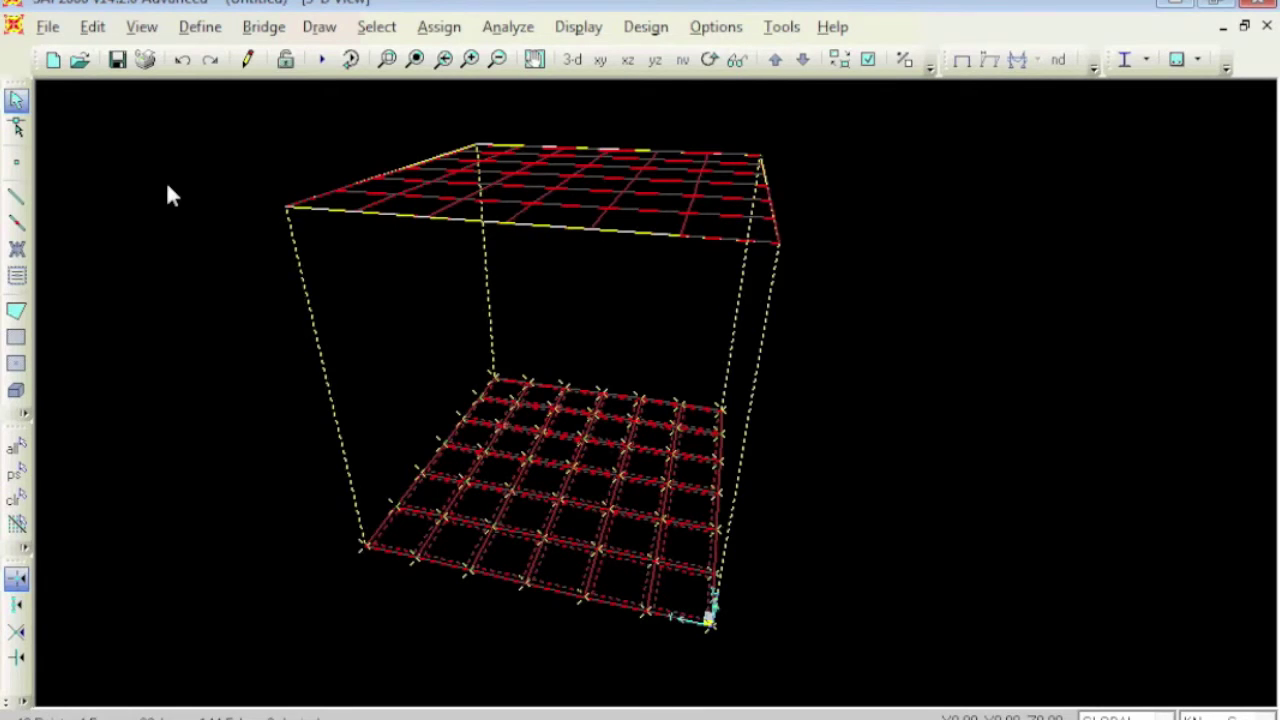
{"action": "left_click", "coordinate": [91, 30]}
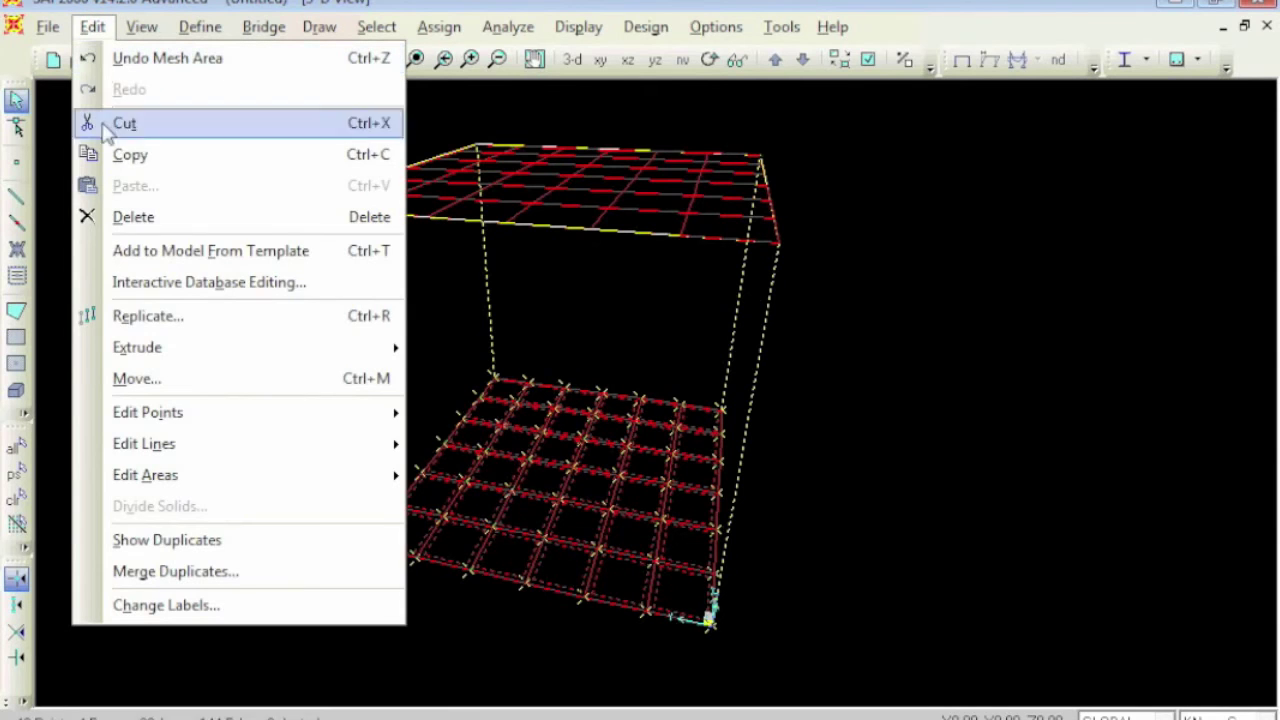
{"action": "mouse_move", "coordinate": [151, 350]}
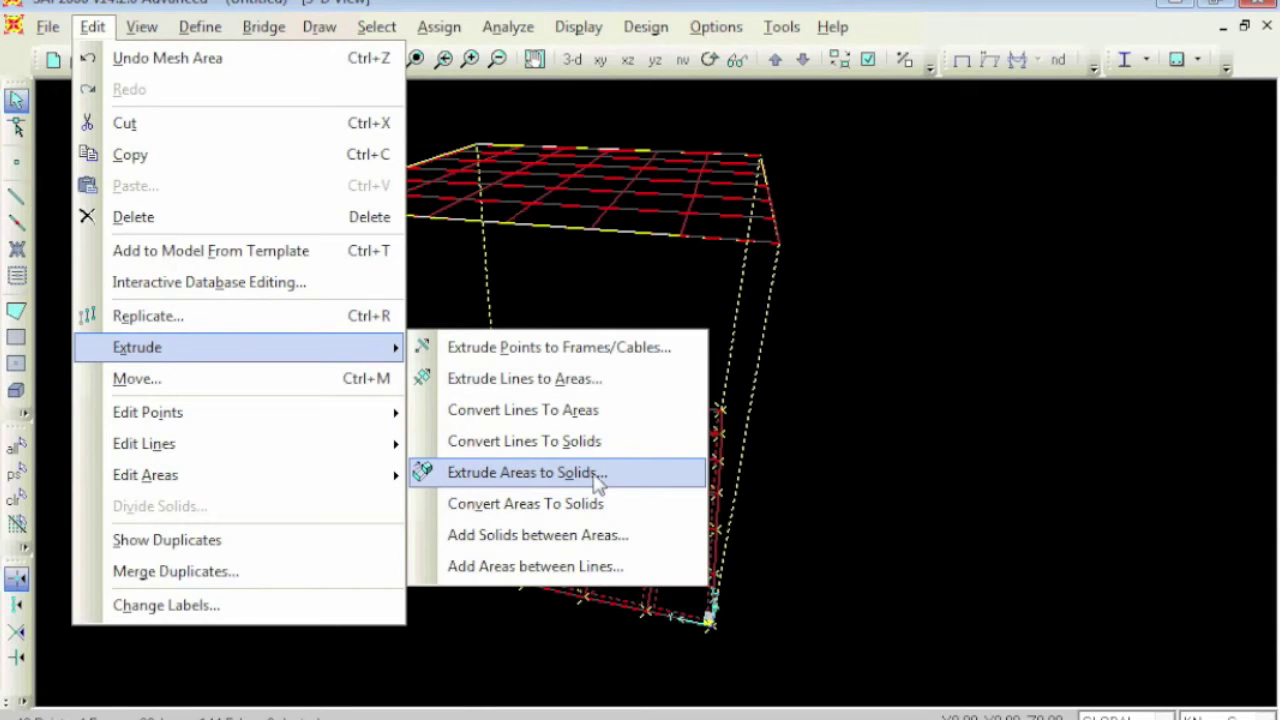
{"action": "left_click", "coordinate": [520, 480]}
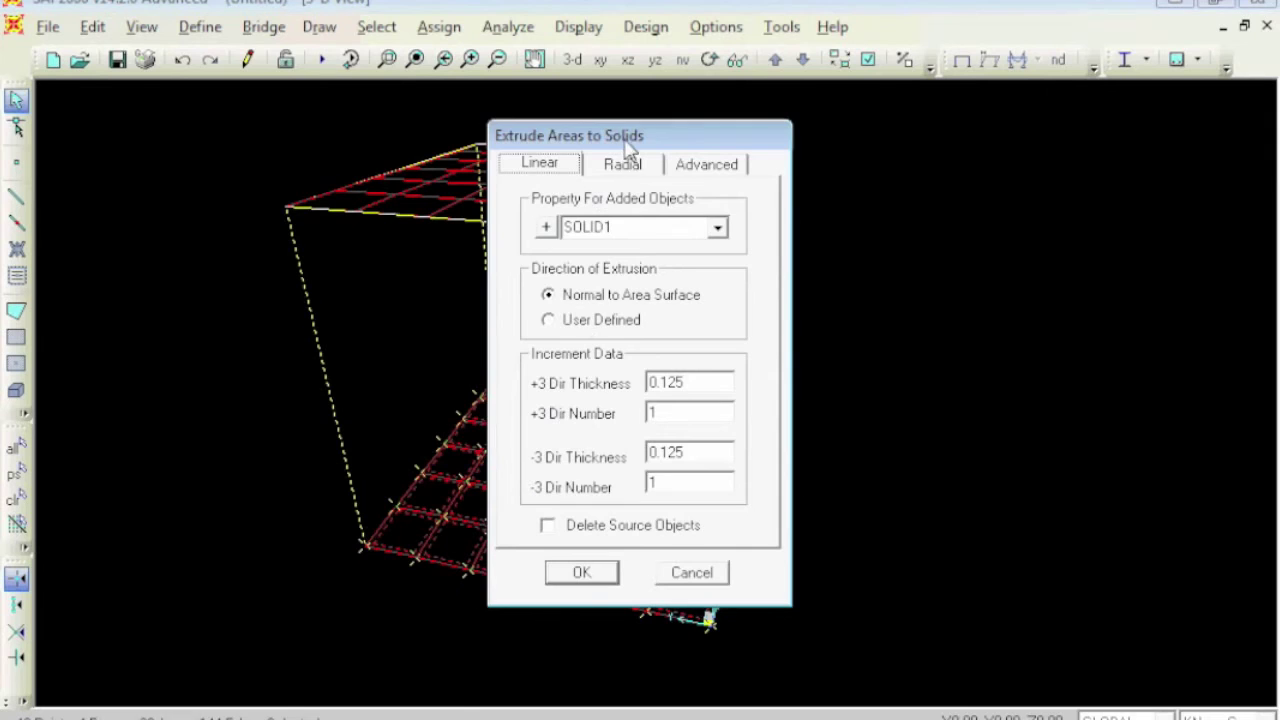
{"action": "left_click_drag", "start_coordinate": [627, 147], "coordinate": [963, 92]}
Add a solid property named "foundation" with 4000Psi material and choose it for the extruded objects.
{"action": "left_click", "coordinate": [881, 172]}
{"action": "left_click", "coordinate": [737, 293]}
{"action": "type", "text": "foundation"}
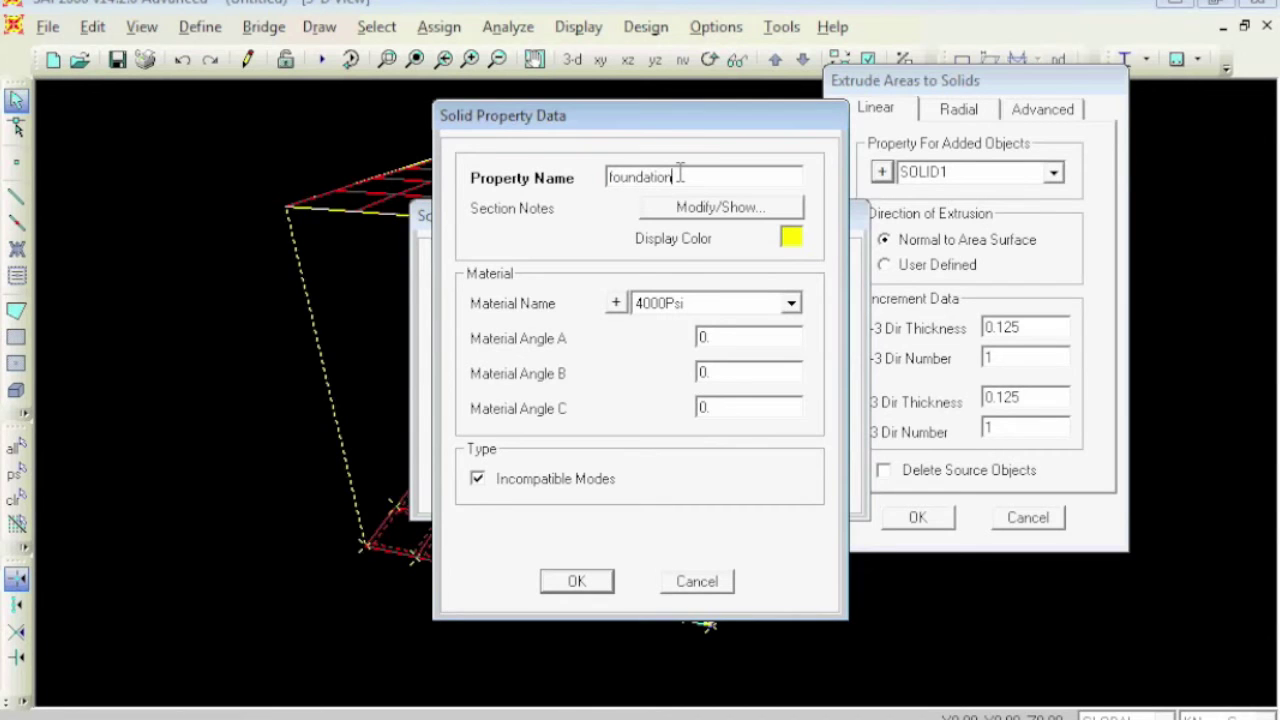
{"action": "left_click", "coordinate": [576, 582]}
{"action": "left_click", "coordinate": [739, 442]}
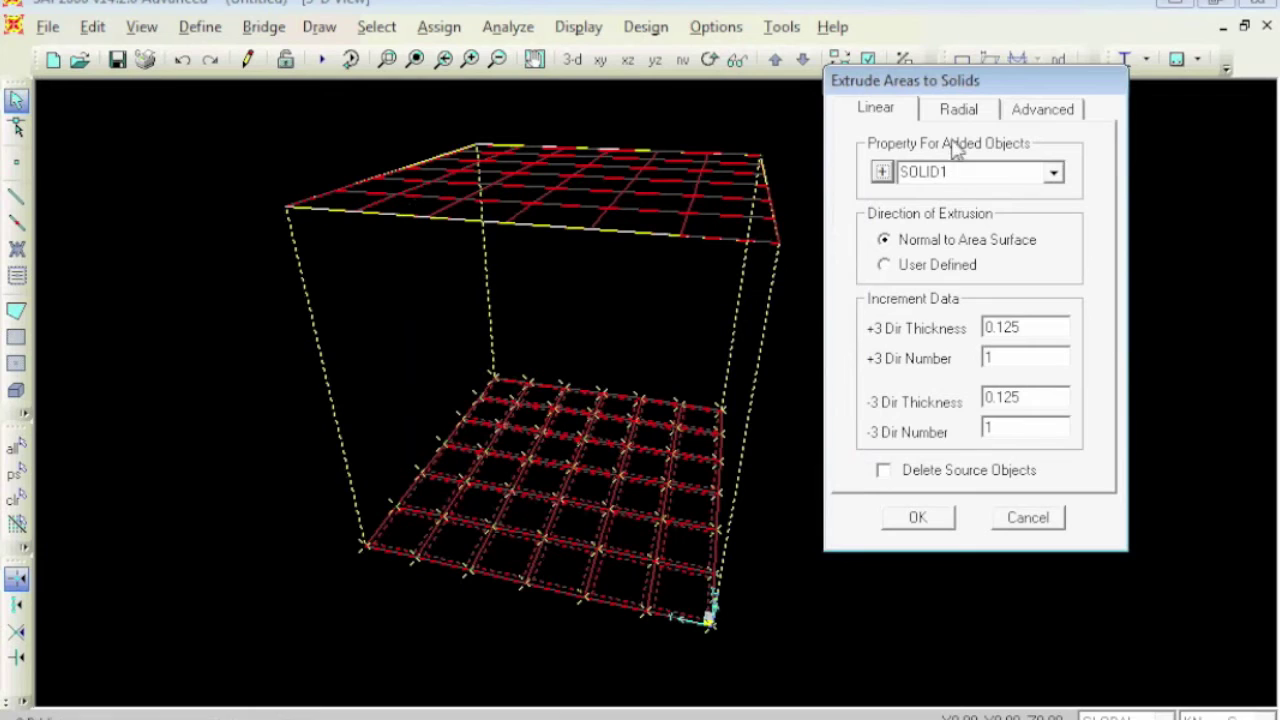
{"action": "left_click", "coordinate": [1053, 172]}
{"action": "left_click", "coordinate": [1000, 209]}
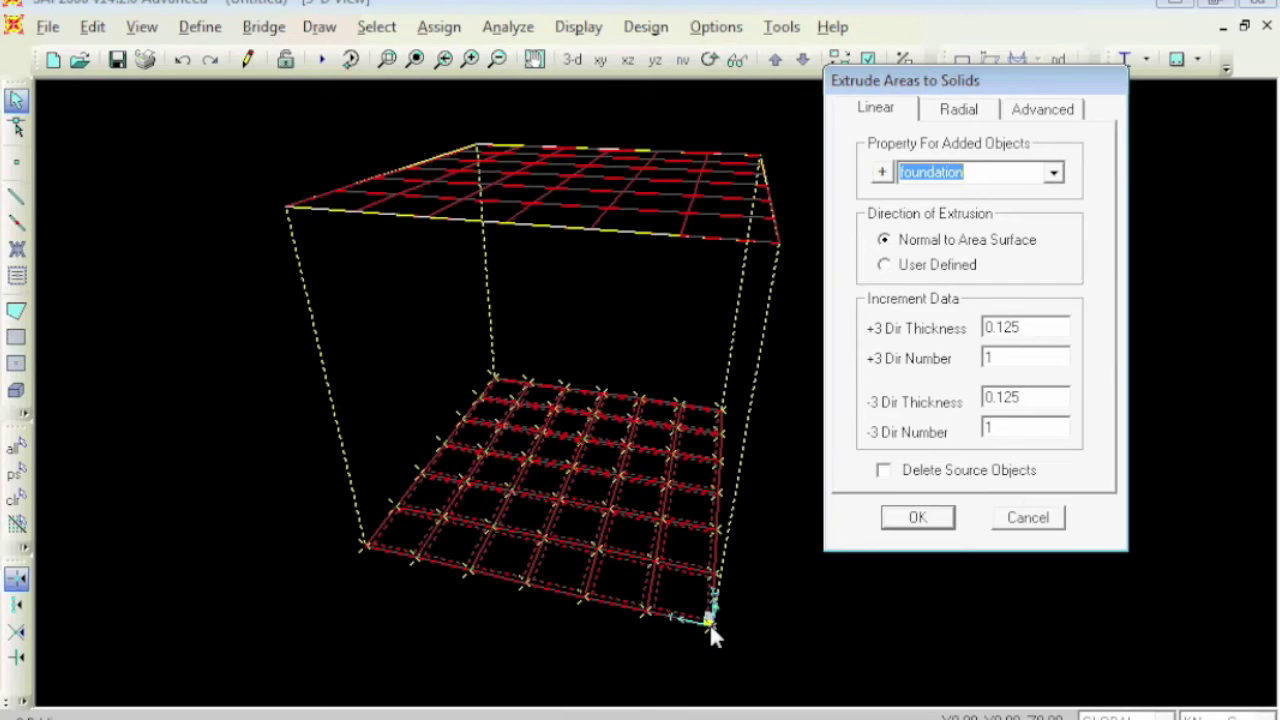
Extrude the base areas normal to their surface with a +3 direction thickness of 0.5 and a -3 direction thickness of 0.
{"action": "double_click", "coordinate": [1045, 391]}
{"action": "type", "text": "1"}
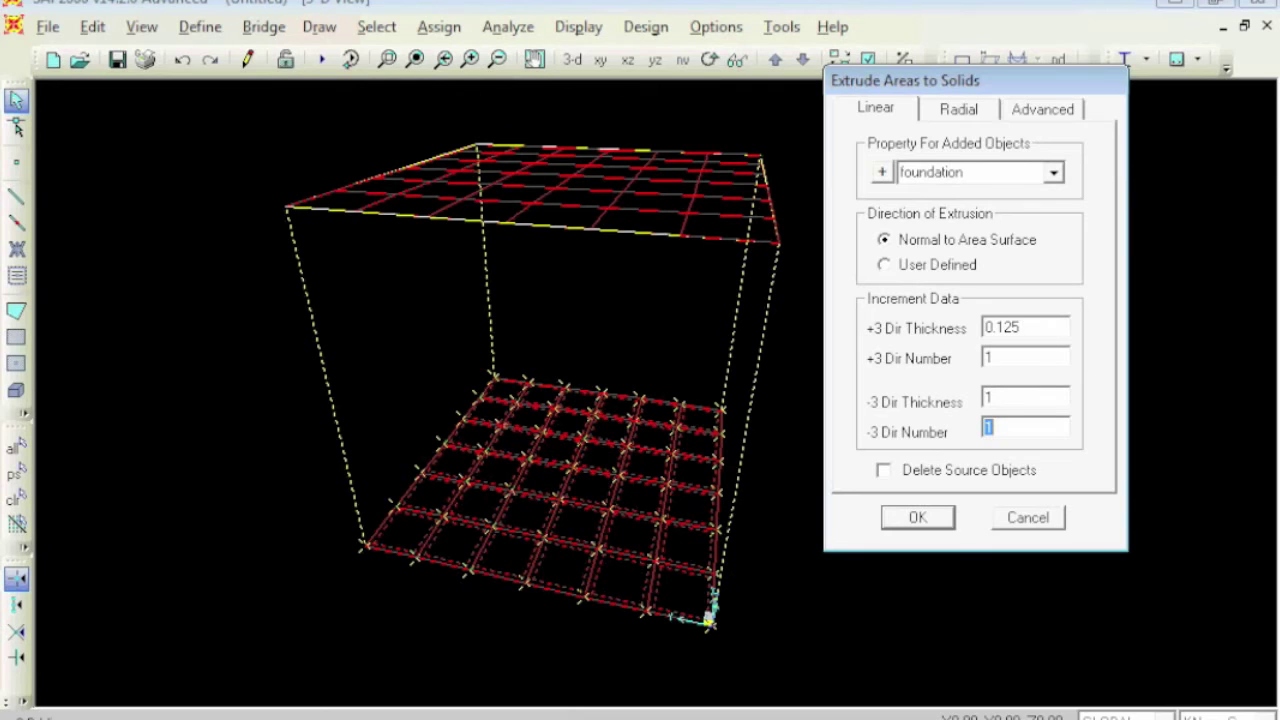
{"action": "double_click", "coordinate": [1043, 328]}
{"action": "key", "text": "BackSpace"}
{"action": "type", "text": ".5"}
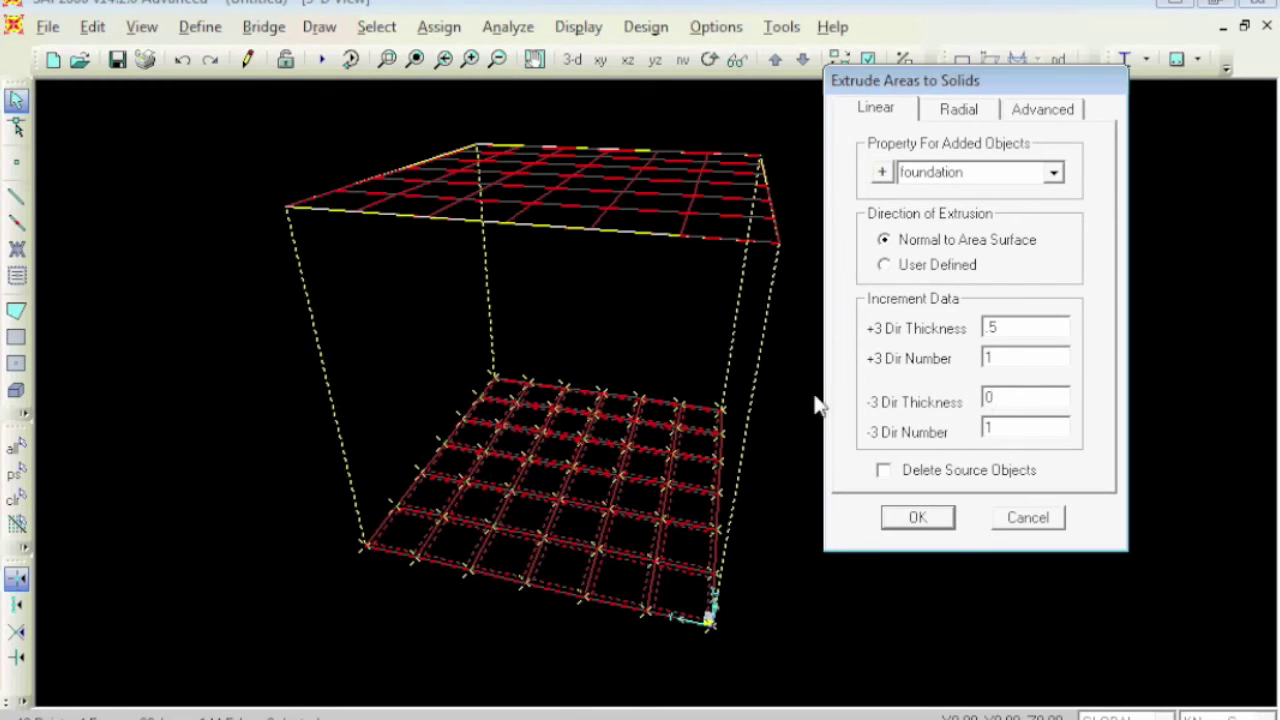
{"action": "left_click", "coordinate": [916, 518]}
Examine where the corner column meets the foundation solids, select that corner joint and restore the full model view.
{"action": "middle_click_drag", "start_coordinate": [808, 495], "coordinate": [563, 325], "text": "shift"}
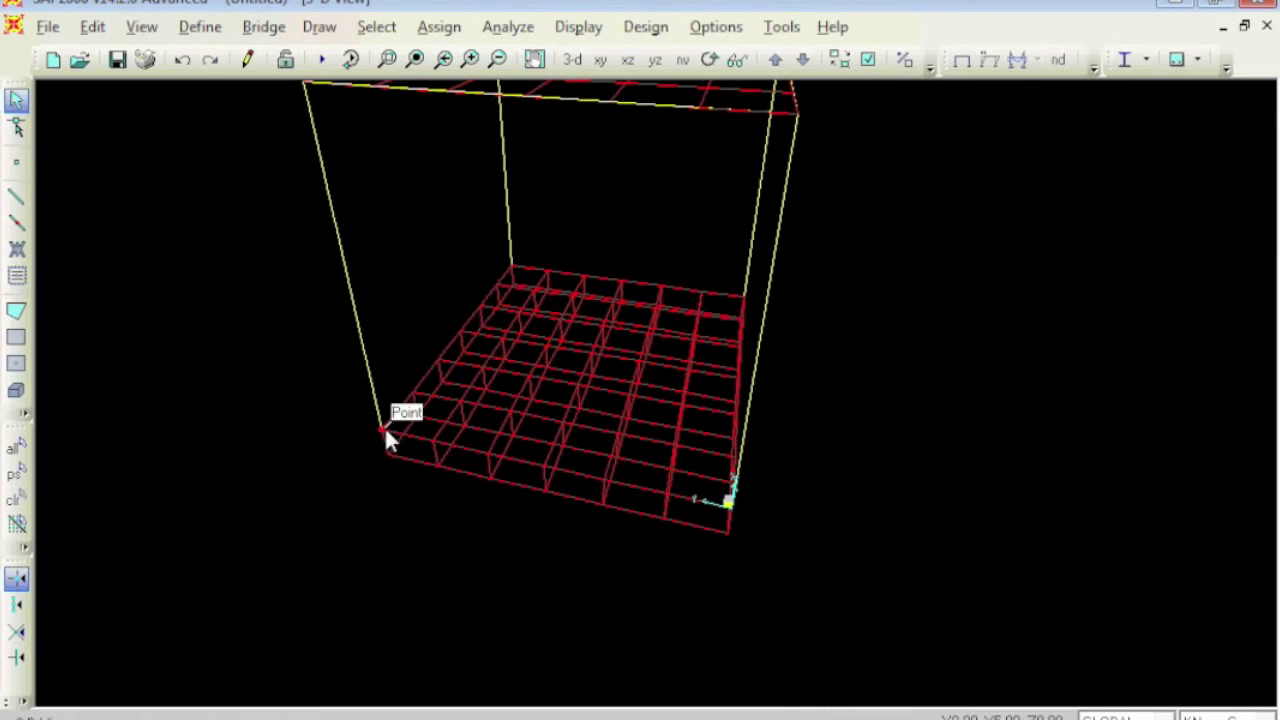
{"action": "scroll", "coordinate": [423, 369], "scroll_direction": "up", "scroll_amount": 5}
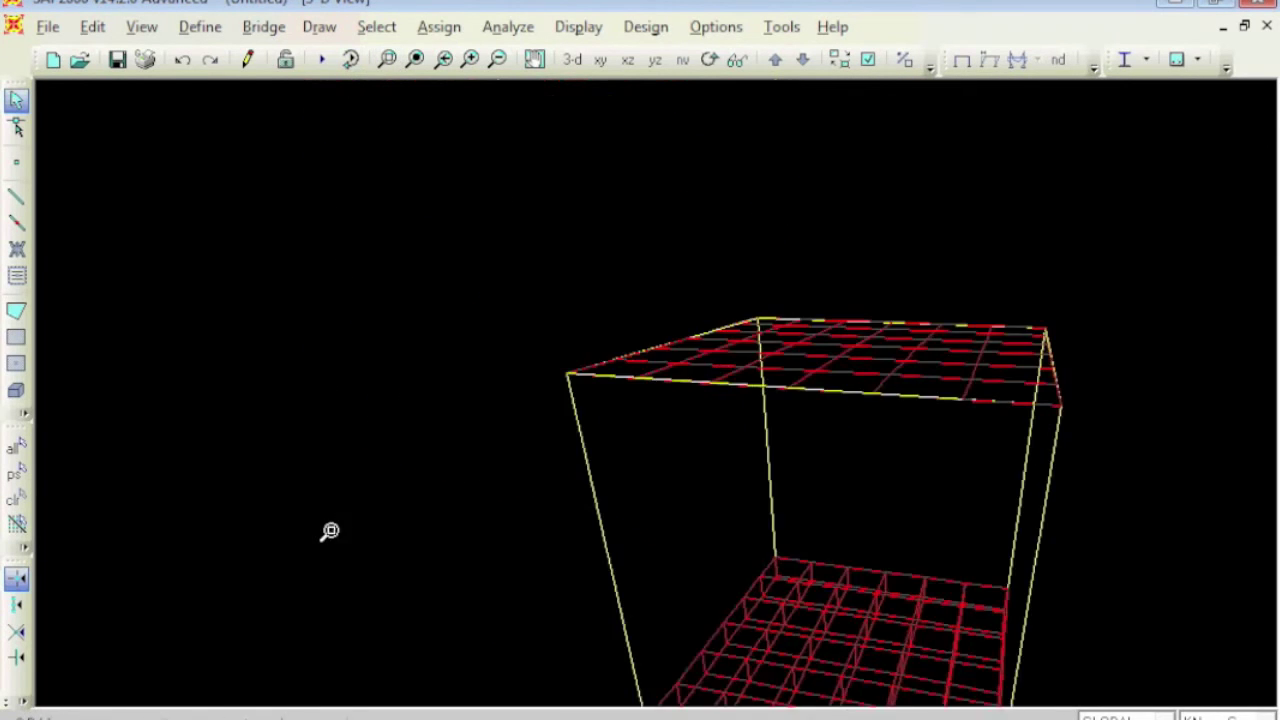
{"action": "middle_click_drag", "start_coordinate": [714, 370], "coordinate": [631, 357]}
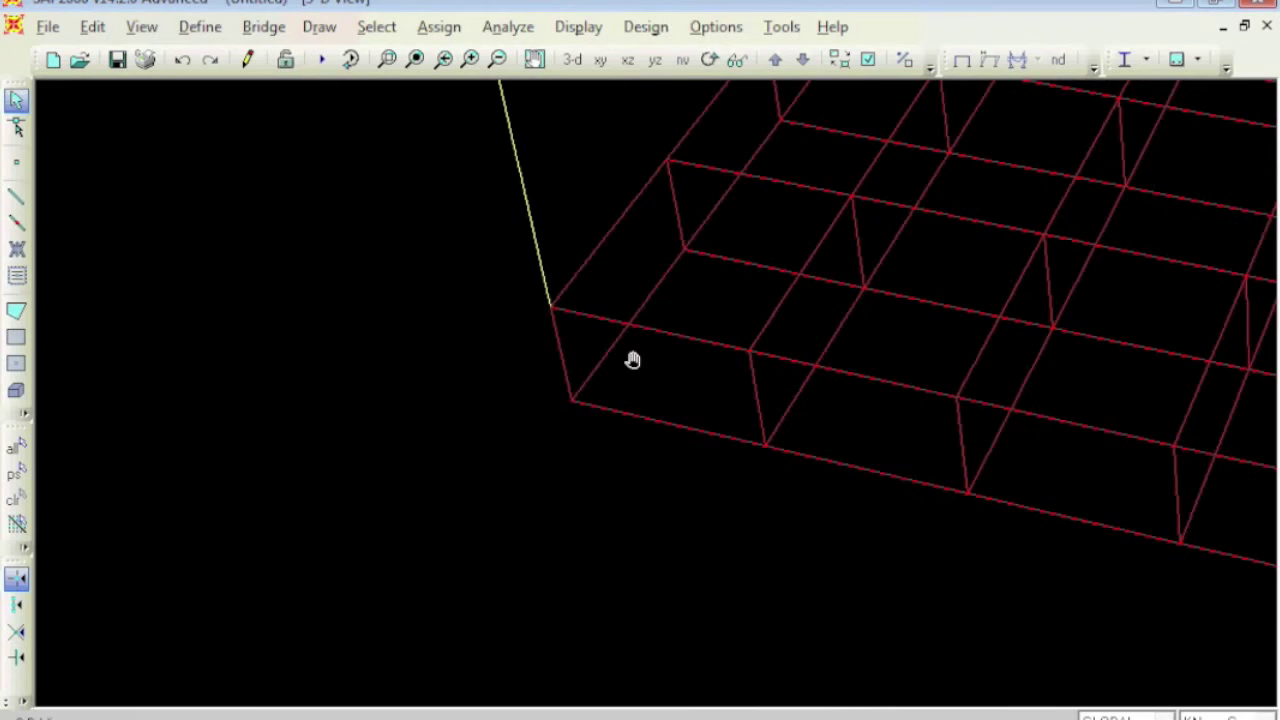
{"action": "left_click", "coordinate": [551, 304]}
{"action": "left_click", "coordinate": [415, 59]}
{"action": "middle_click_drag", "start_coordinate": [854, 263], "coordinate": [753, 252]}
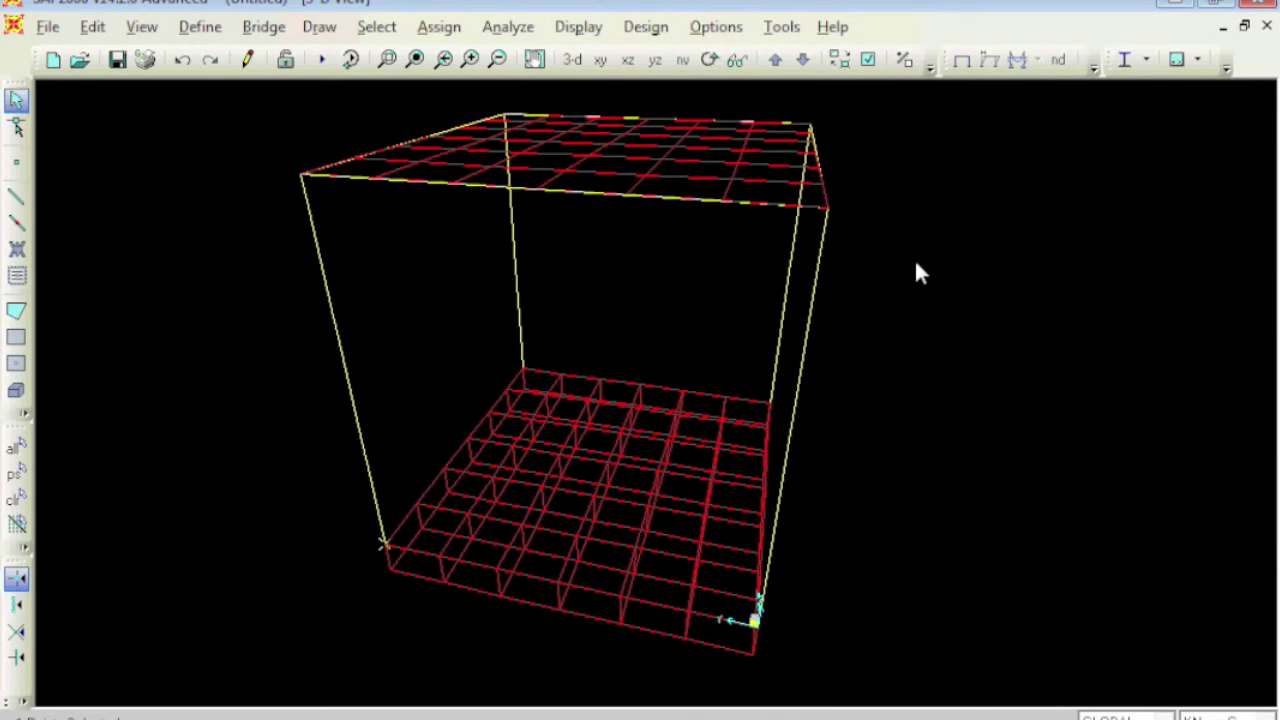
Select the whole model and start importing a steel I/Wide Flange section for its frames.
{"action": "left_click_drag", "start_coordinate": [1014, 230], "coordinate": [238, 364]}
{"action": "left_click_drag", "start_coordinate": [1022, 122], "coordinate": [249, 429]}
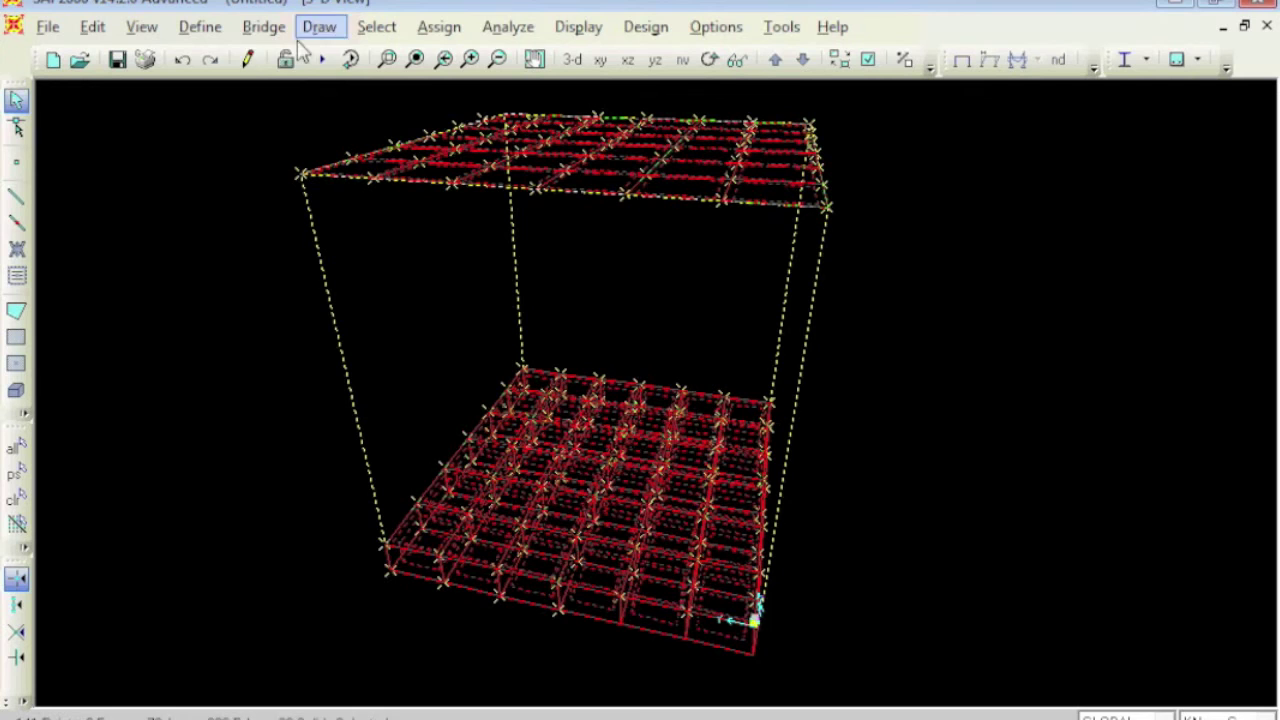
{"action": "left_click", "coordinate": [445, 28]}
{"action": "mouse_move", "coordinate": [462, 92]}
{"action": "left_click", "coordinate": [838, 90]}
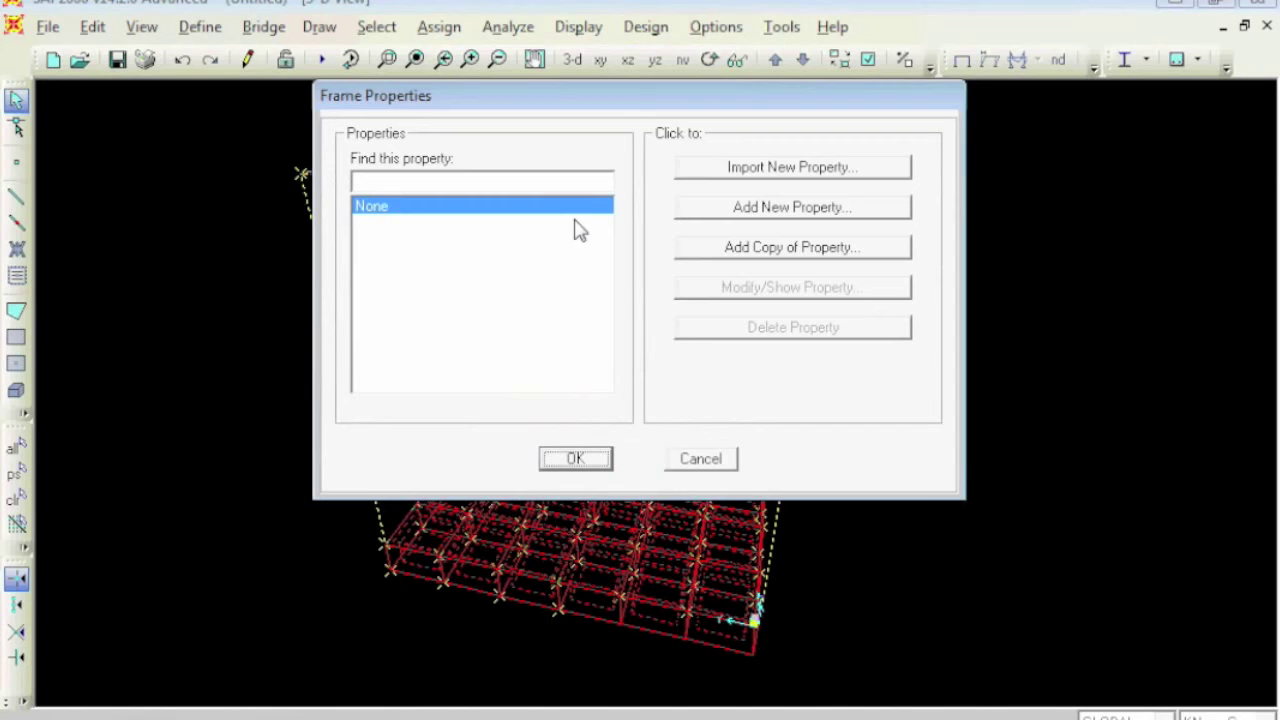
{"action": "left_click", "coordinate": [737, 167]}
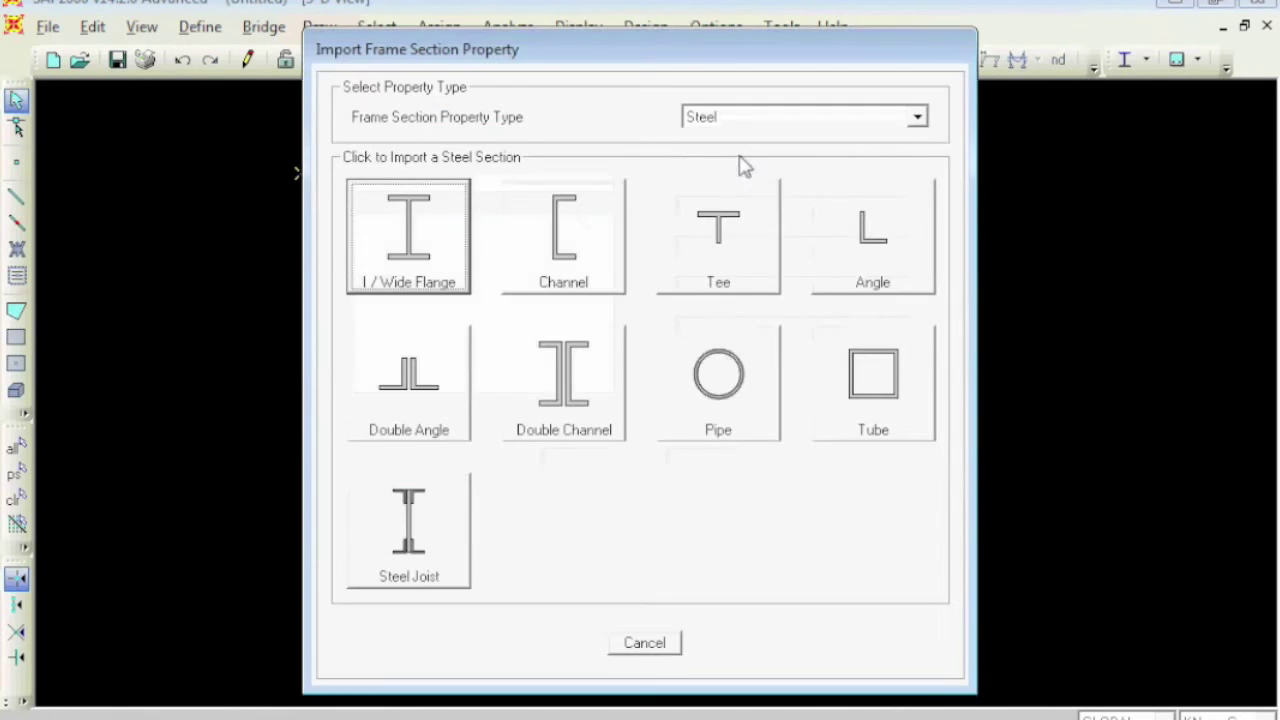
{"action": "left_click", "coordinate": [440, 250]}
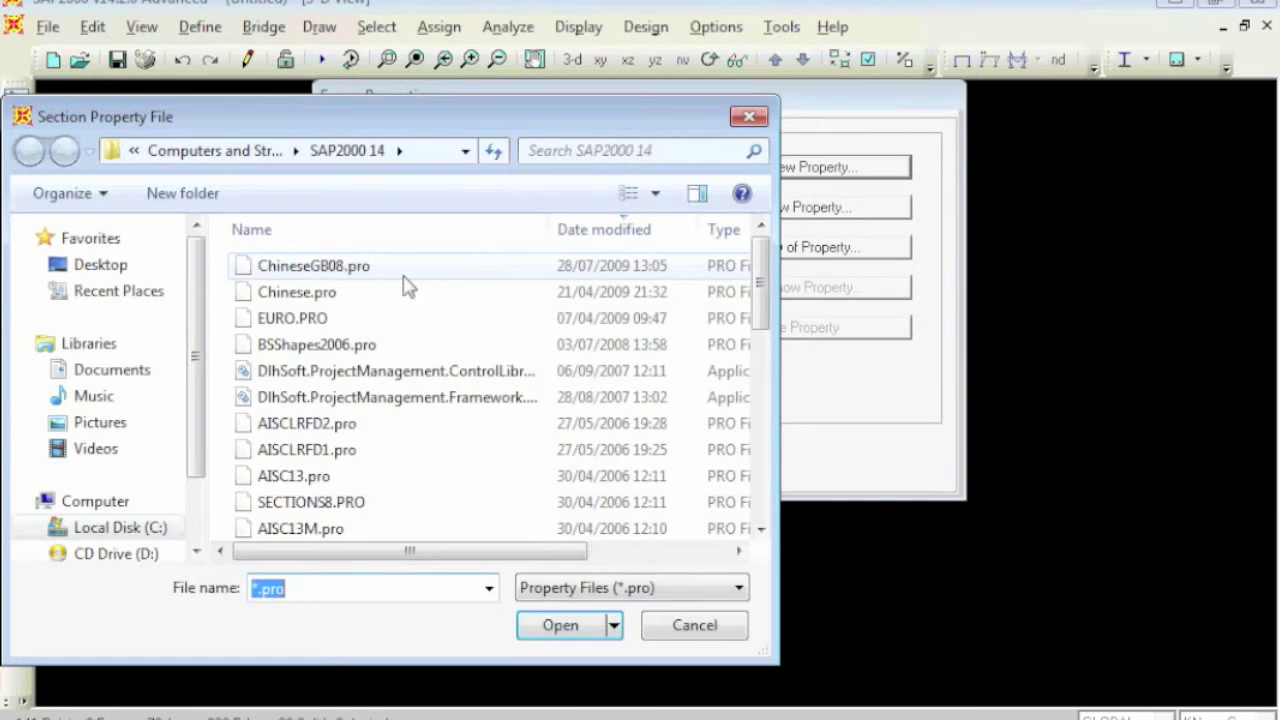
Find the British section library BSShapes.PRO among the property files and open it as the wide-flange section source.
{"action": "left_click", "coordinate": [405, 277]}
{"action": "key", "text": "a"}
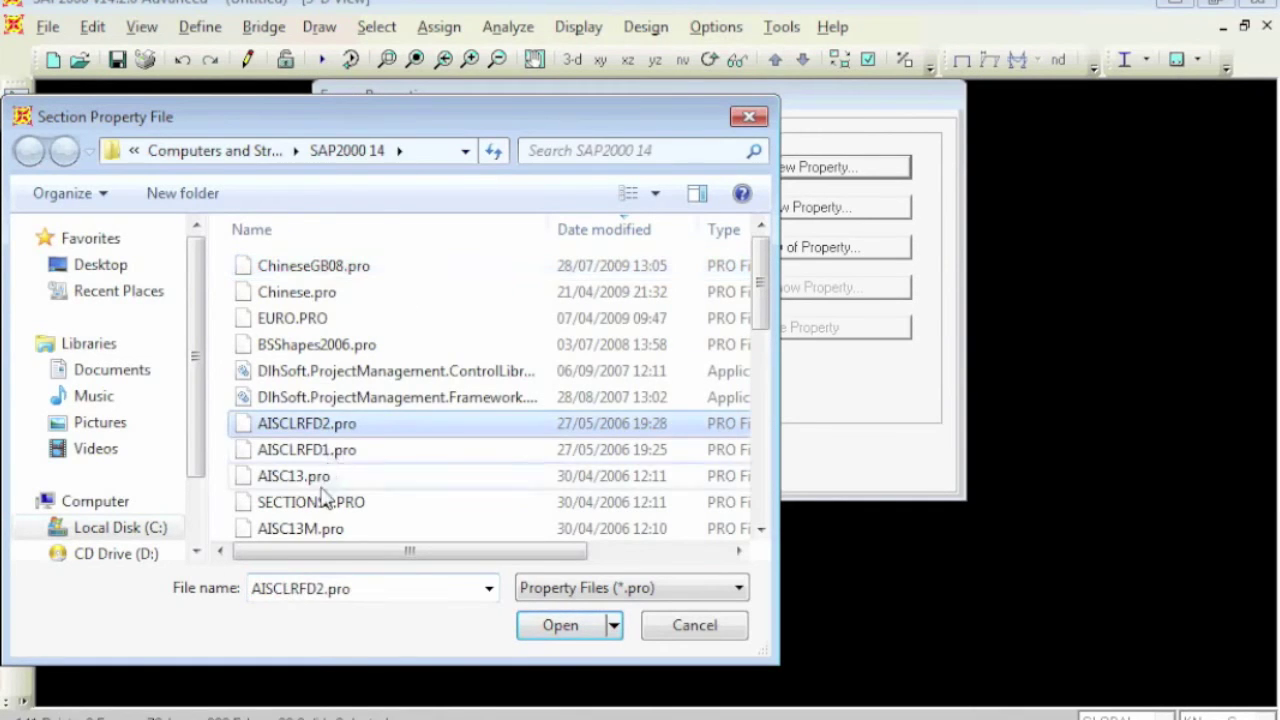
{"action": "scroll", "coordinate": [330, 500], "scroll_direction": "down", "scroll_amount": 2}
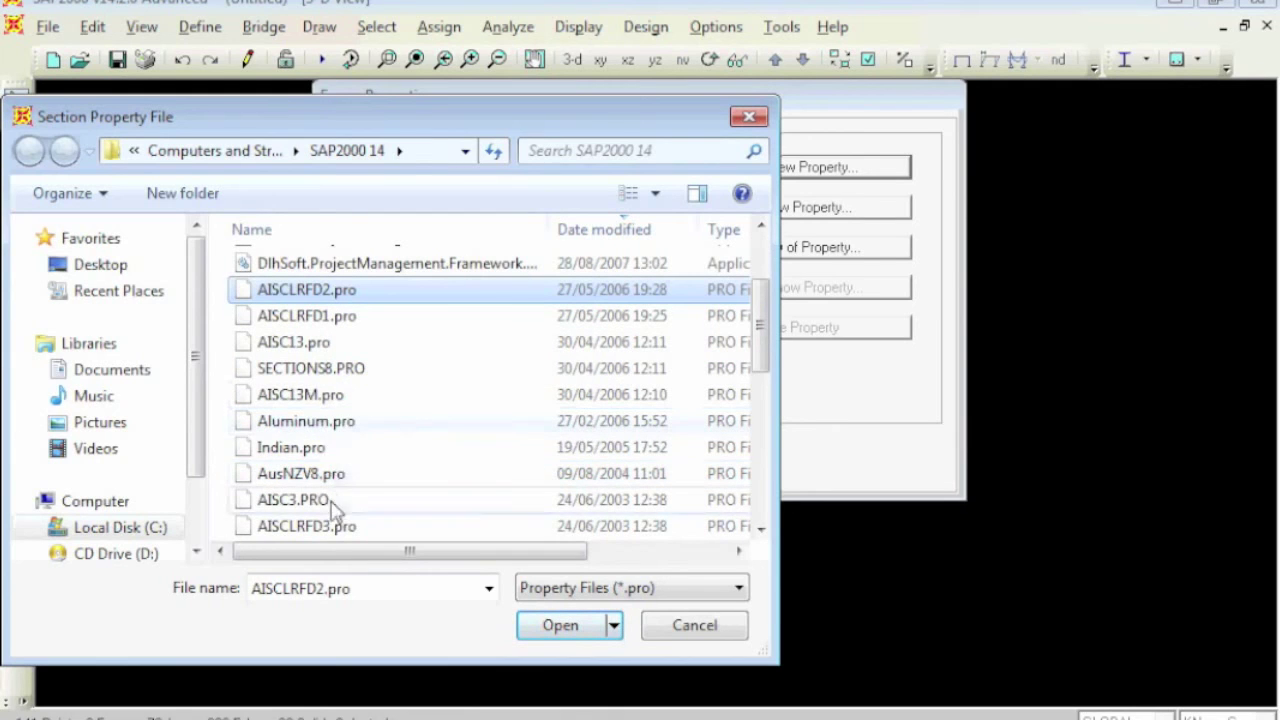
{"action": "scroll", "coordinate": [366, 457], "scroll_direction": "down", "scroll_amount": 1}
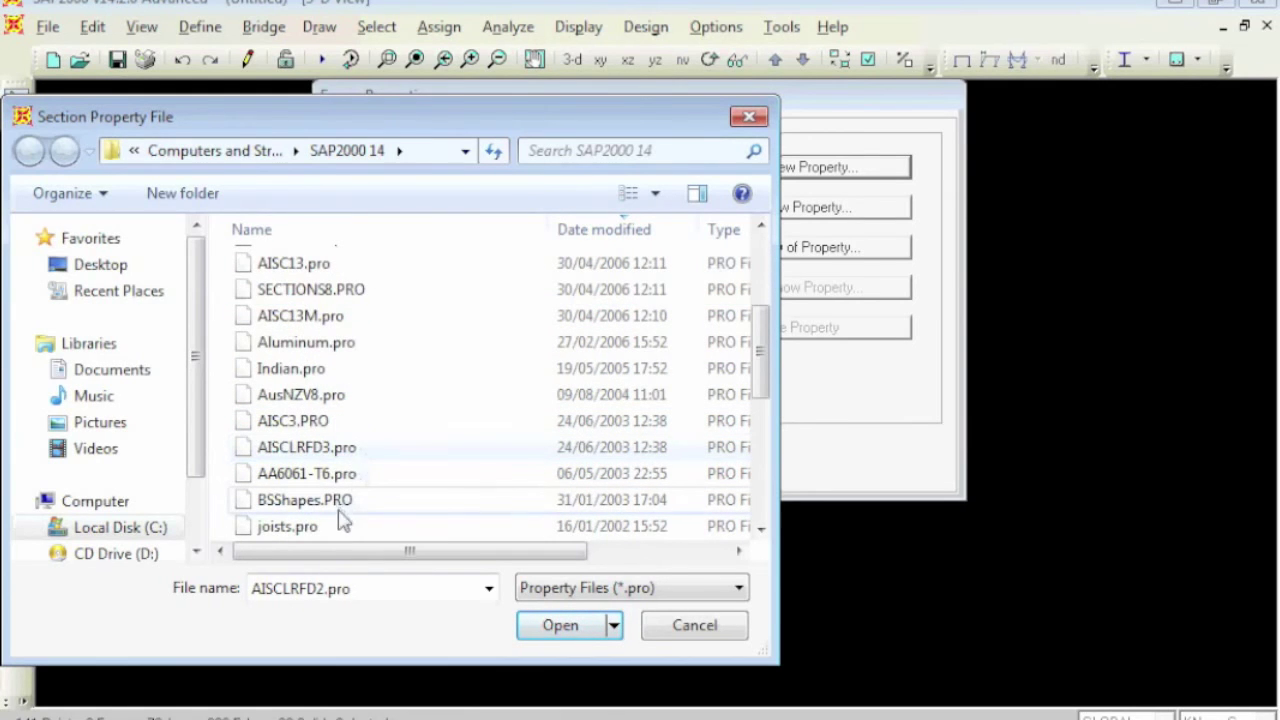
{"action": "key", "text": "Down"}
{"action": "key", "text": "Down"}
{"action": "key", "text": "Down"}
{"action": "key", "text": "Down"}
{"action": "key", "text": "Down"}
{"action": "key", "text": "Down"}
{"action": "key", "text": "Down"}
{"action": "key", "text": "Down"}
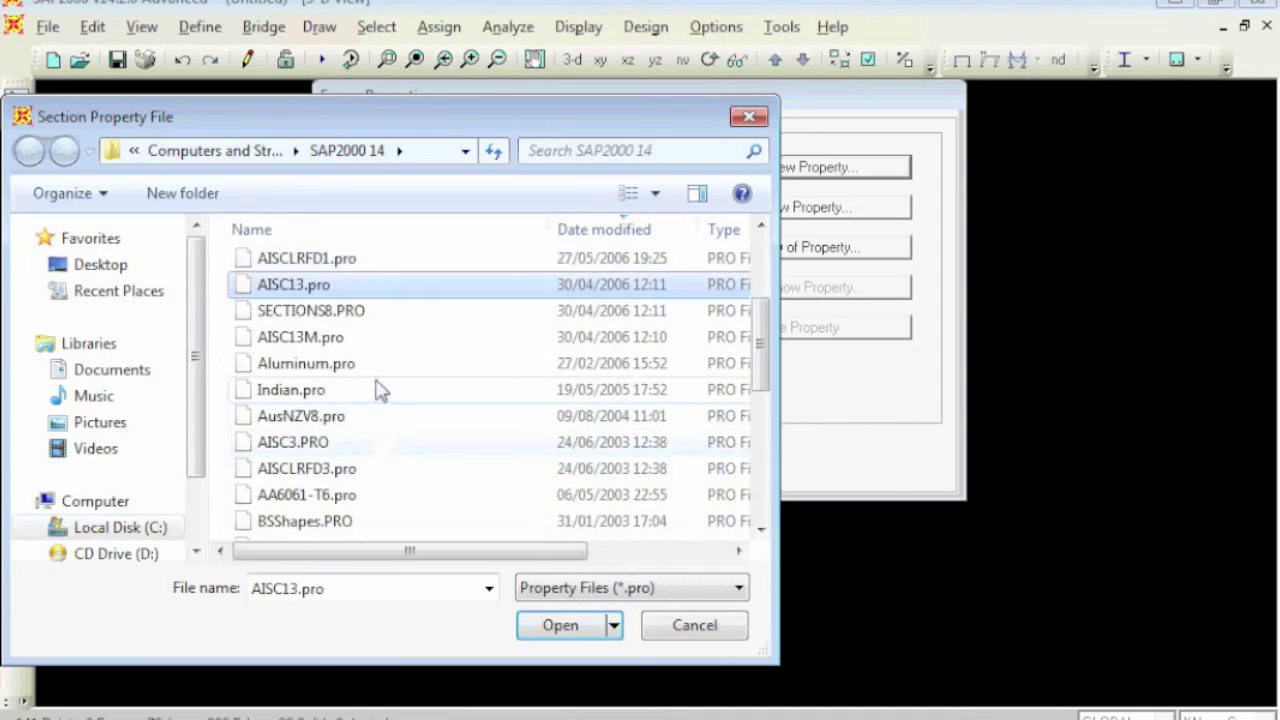
{"action": "key", "text": "Down"}
{"action": "key", "text": "Down"}
{"action": "key", "text": "Down"}
{"action": "key", "text": "Down"}
{"action": "key", "text": "Down"}
{"action": "key", "text": "Down"}
{"action": "key", "text": "Down"}
{"action": "key", "text": "Down"}
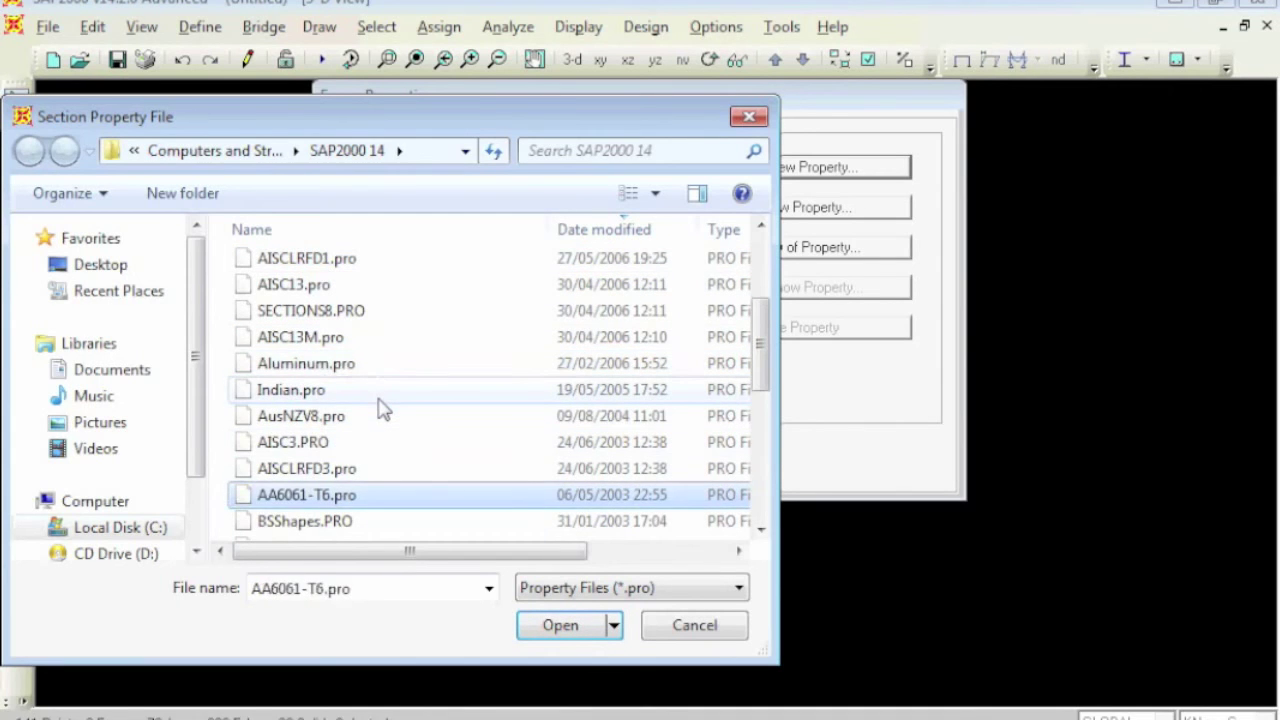
{"action": "key", "text": "a"}
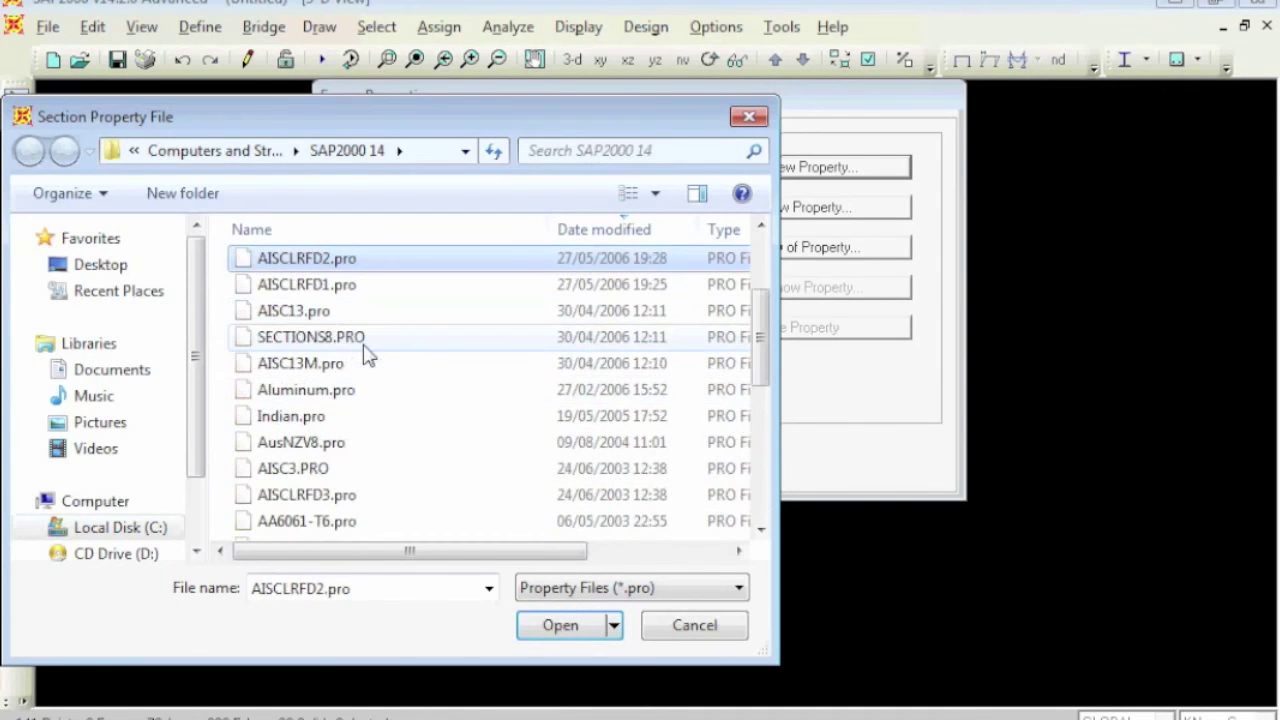
{"action": "key", "text": "b"}
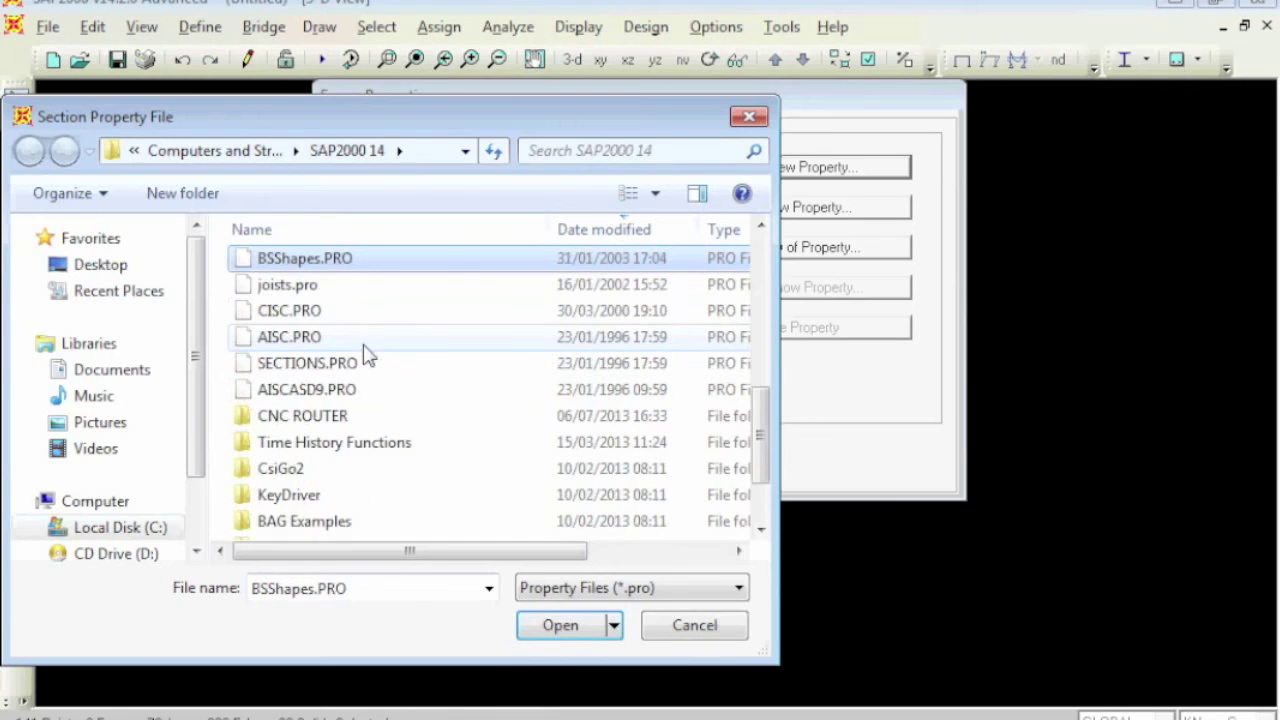
{"action": "double_click", "coordinate": [337, 256]}
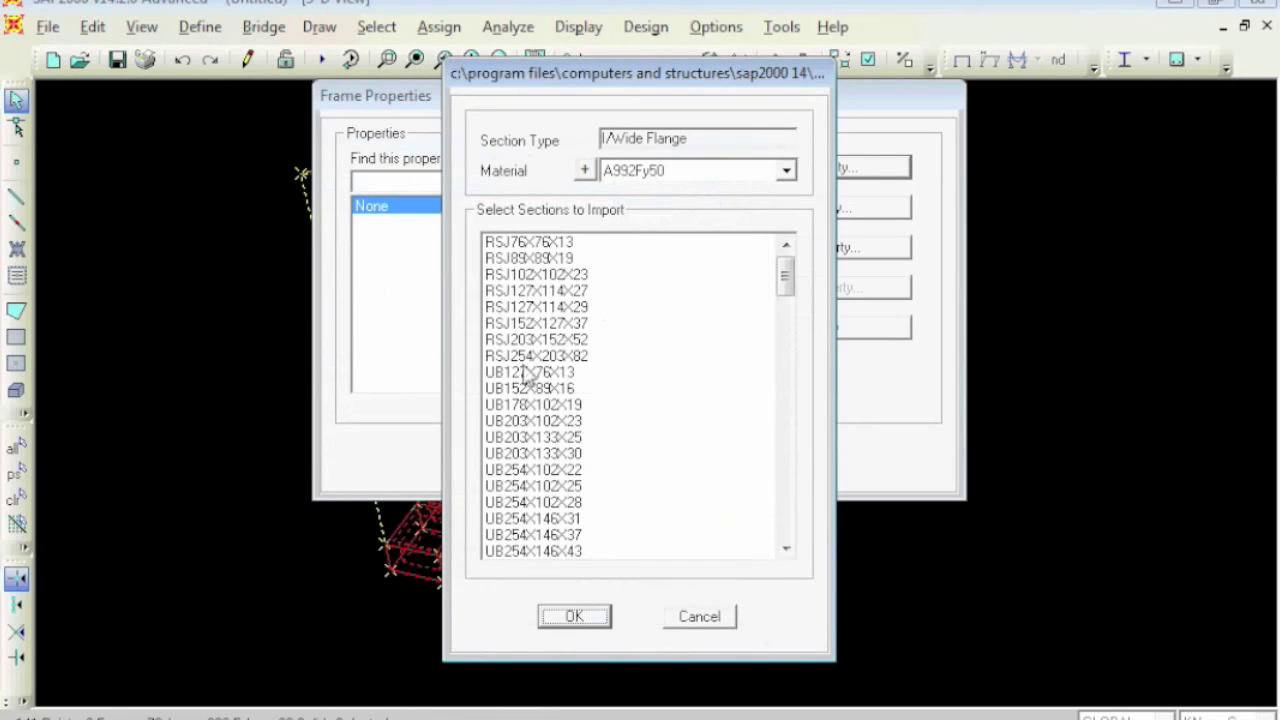
Import the UB203X133X25 section with material A992Fy50 and assign it to the selected frames.
{"action": "left_click_drag", "start_coordinate": [786, 280], "coordinate": [785, 345]}
{"action": "left_click", "coordinate": [521, 421]}
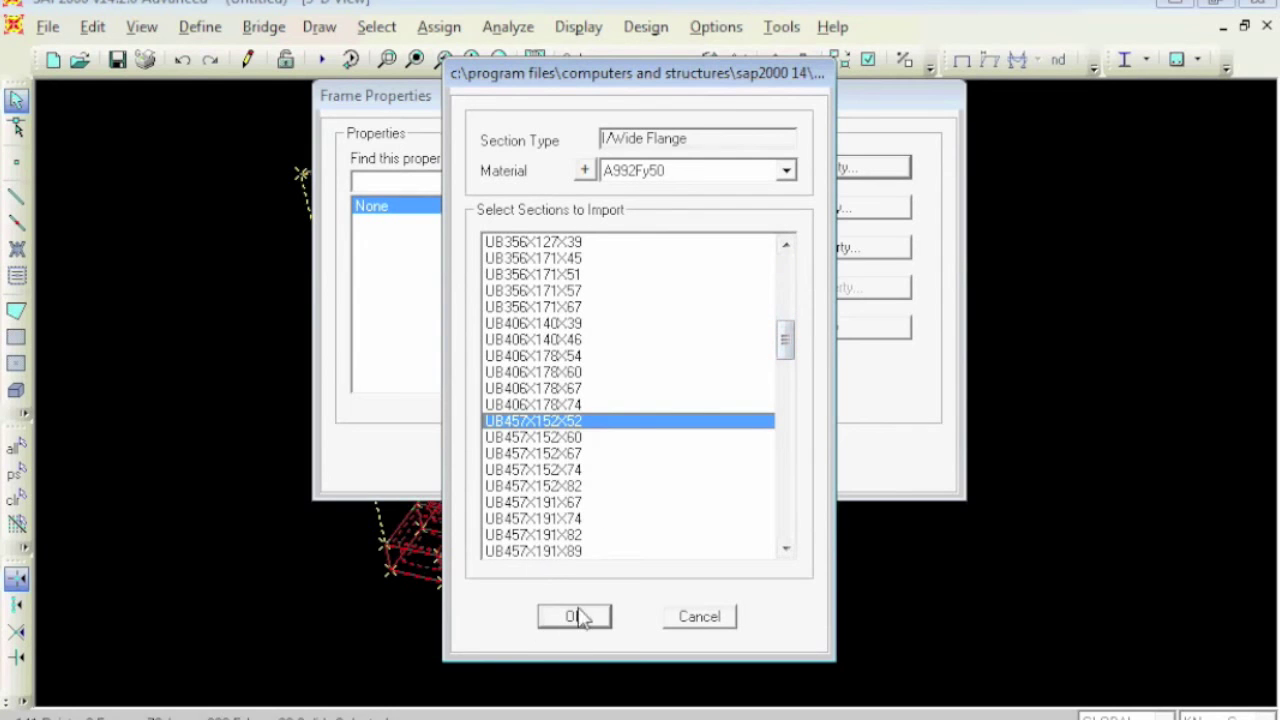
{"action": "left_click_drag", "start_coordinate": [786, 340], "coordinate": [786, 275]}
{"action": "left_click", "coordinate": [588, 310]}
{"action": "left_click", "coordinate": [531, 438]}
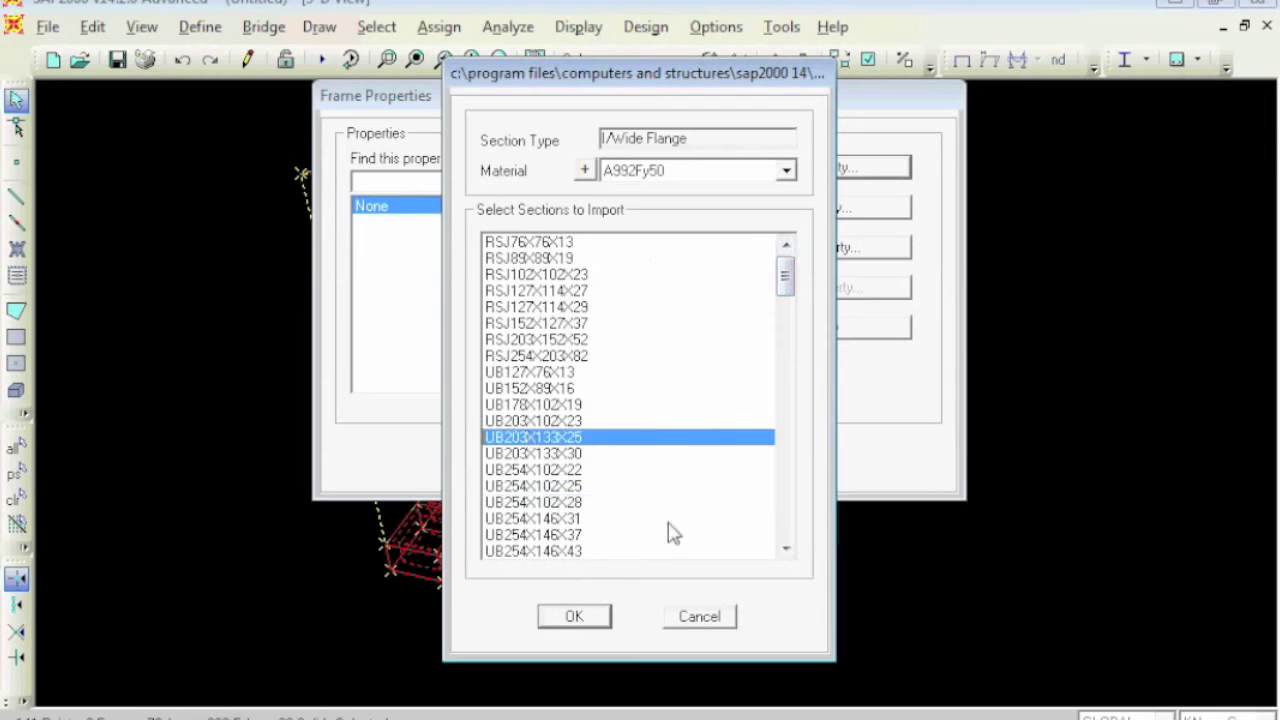
{"action": "left_click", "coordinate": [575, 616]}
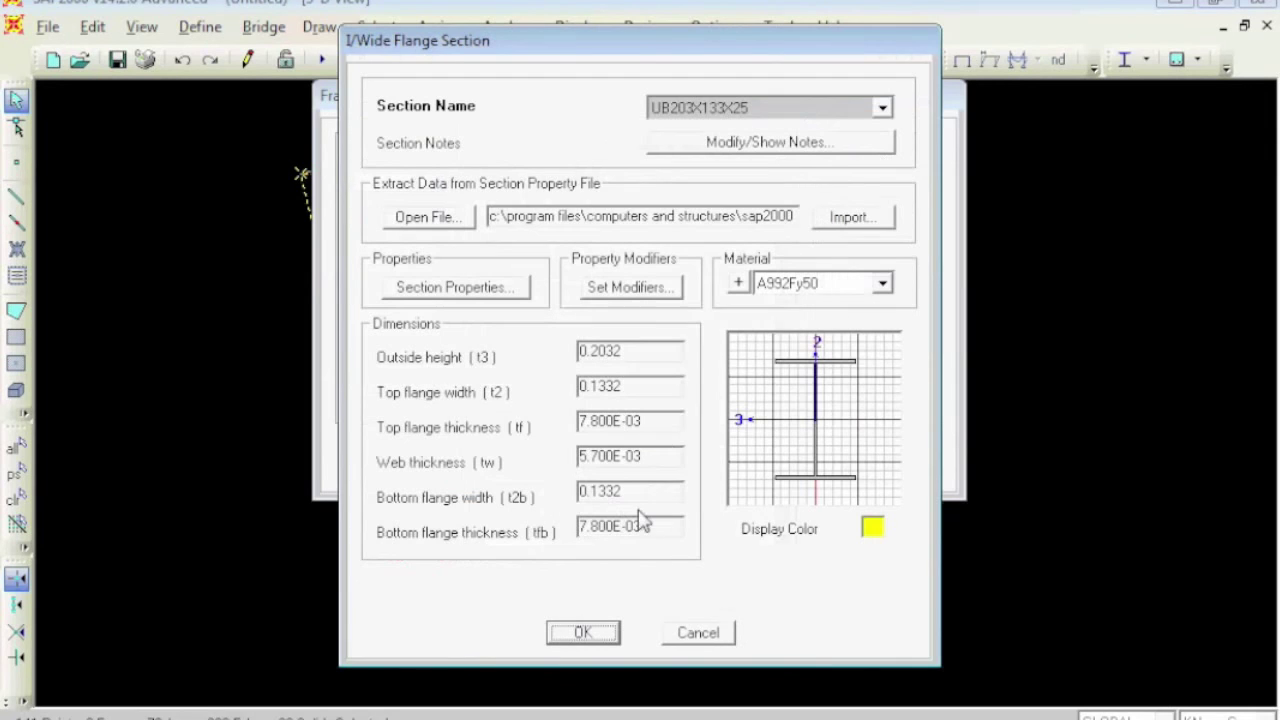
{"action": "left_click", "coordinate": [590, 633]}
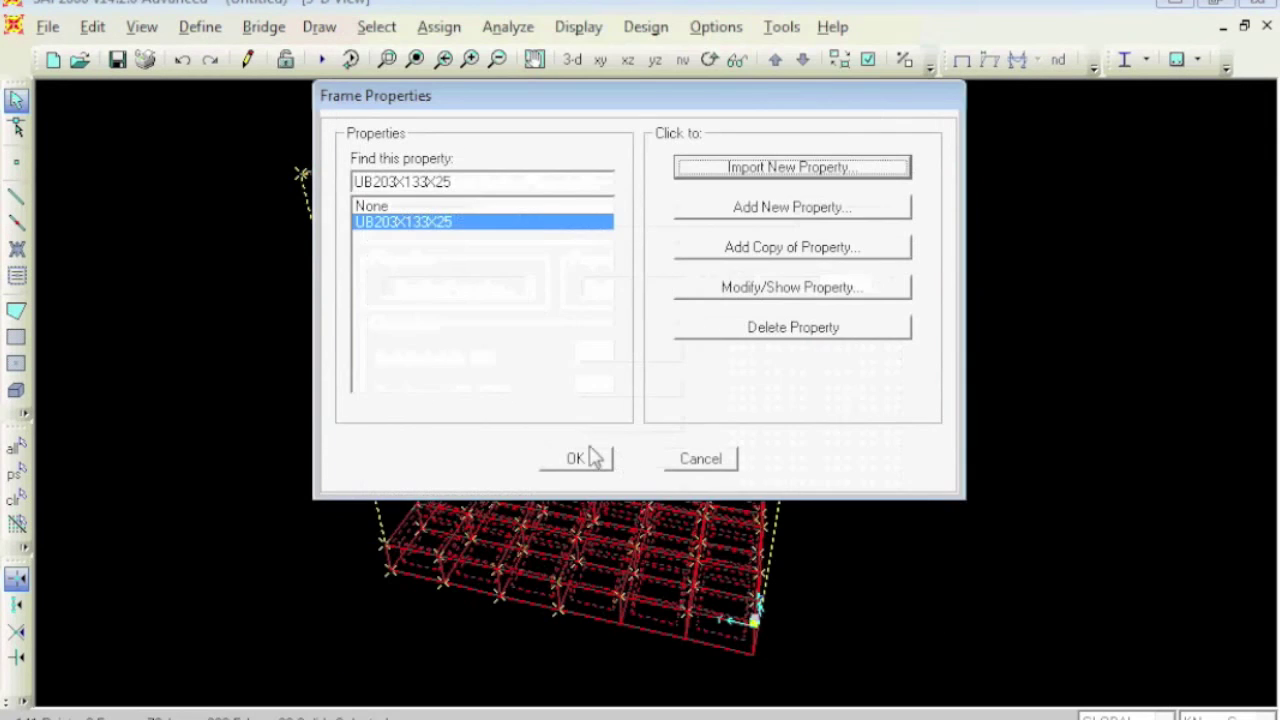
{"action": "left_click", "coordinate": [578, 458]}
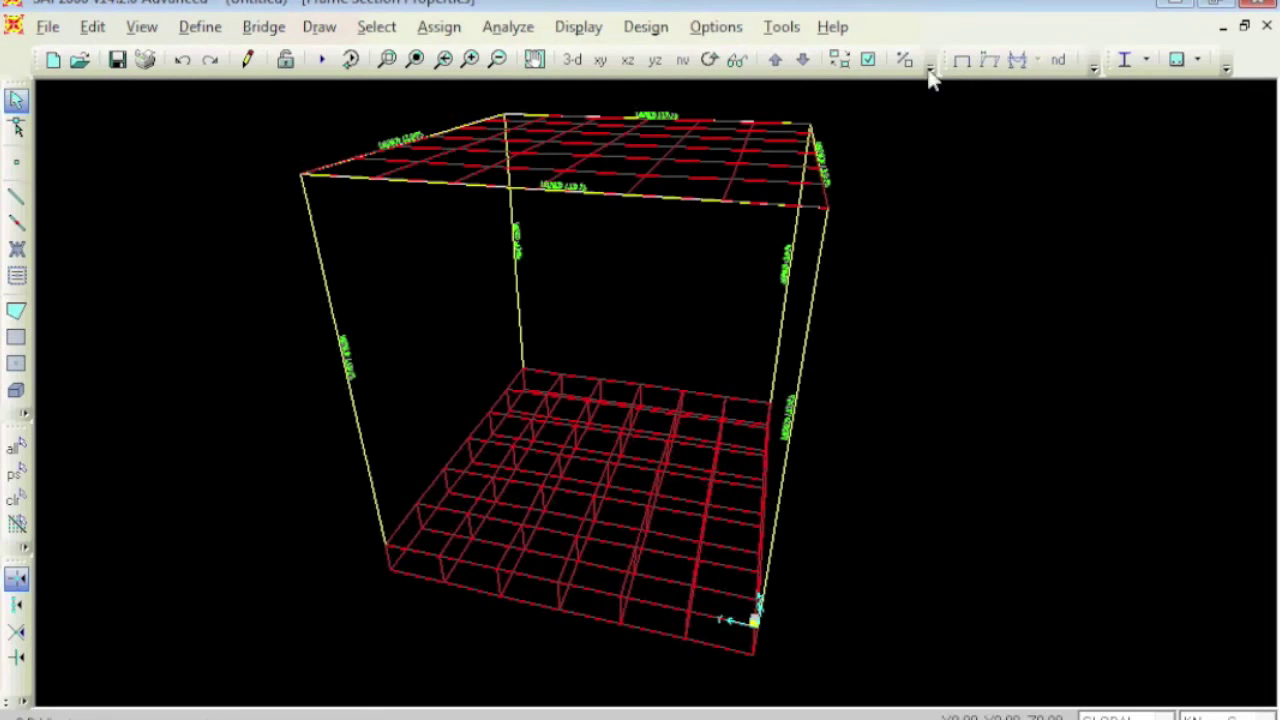
Display the model in extruded view with filled objects.
{"action": "left_click", "coordinate": [868, 59]}
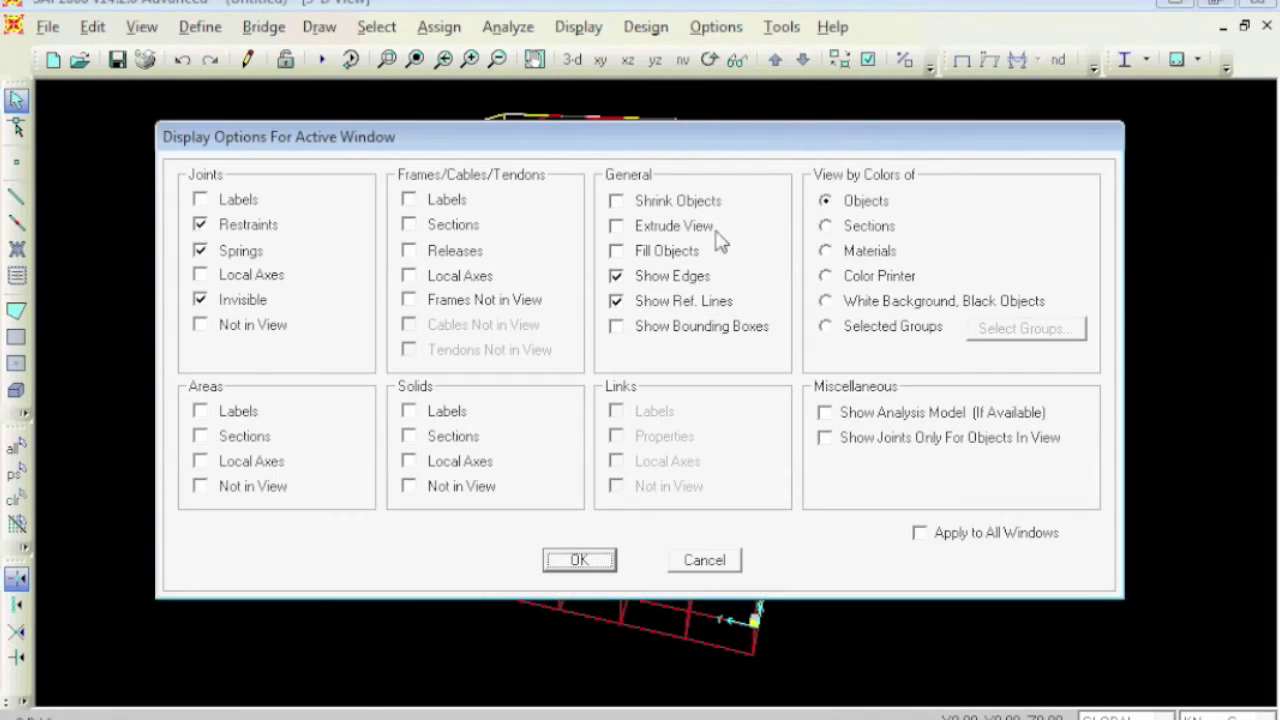
{"action": "left_click", "coordinate": [655, 251]}
{"action": "left_click", "coordinate": [662, 226]}
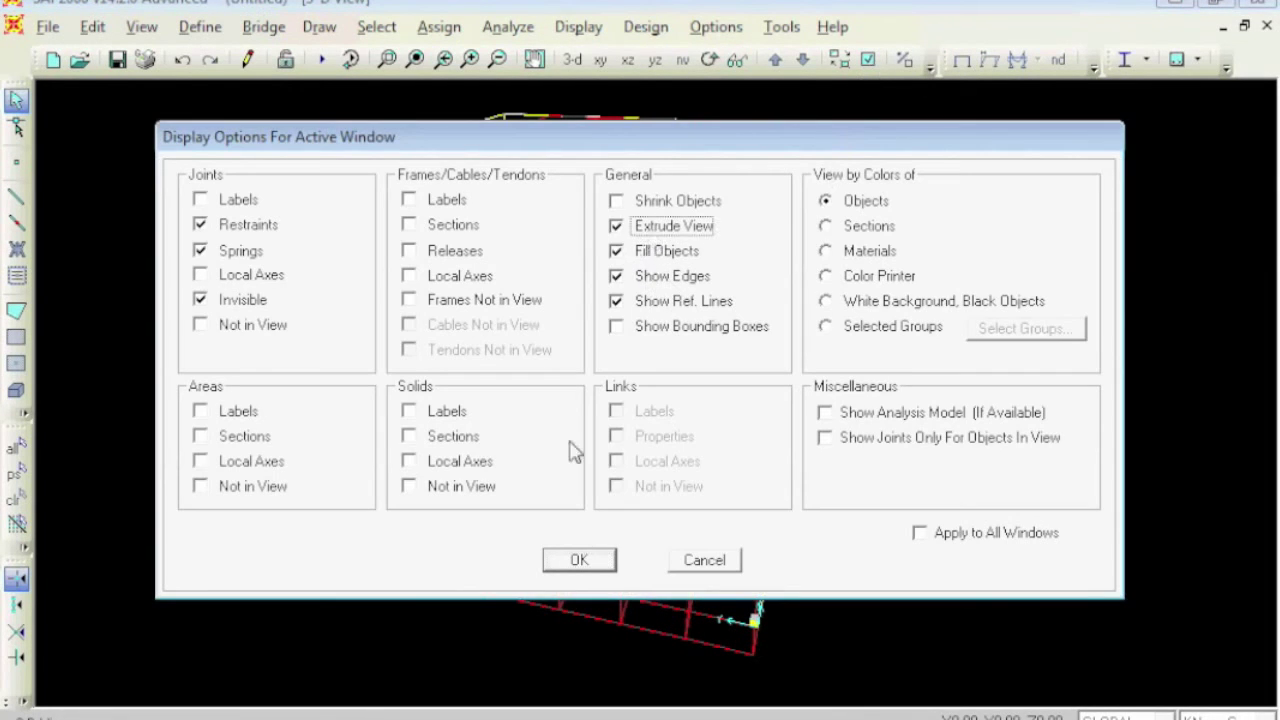
{"action": "left_click", "coordinate": [579, 560]}
{"action": "middle_click_drag", "start_coordinate": [1011, 374], "coordinate": [933, 355]}
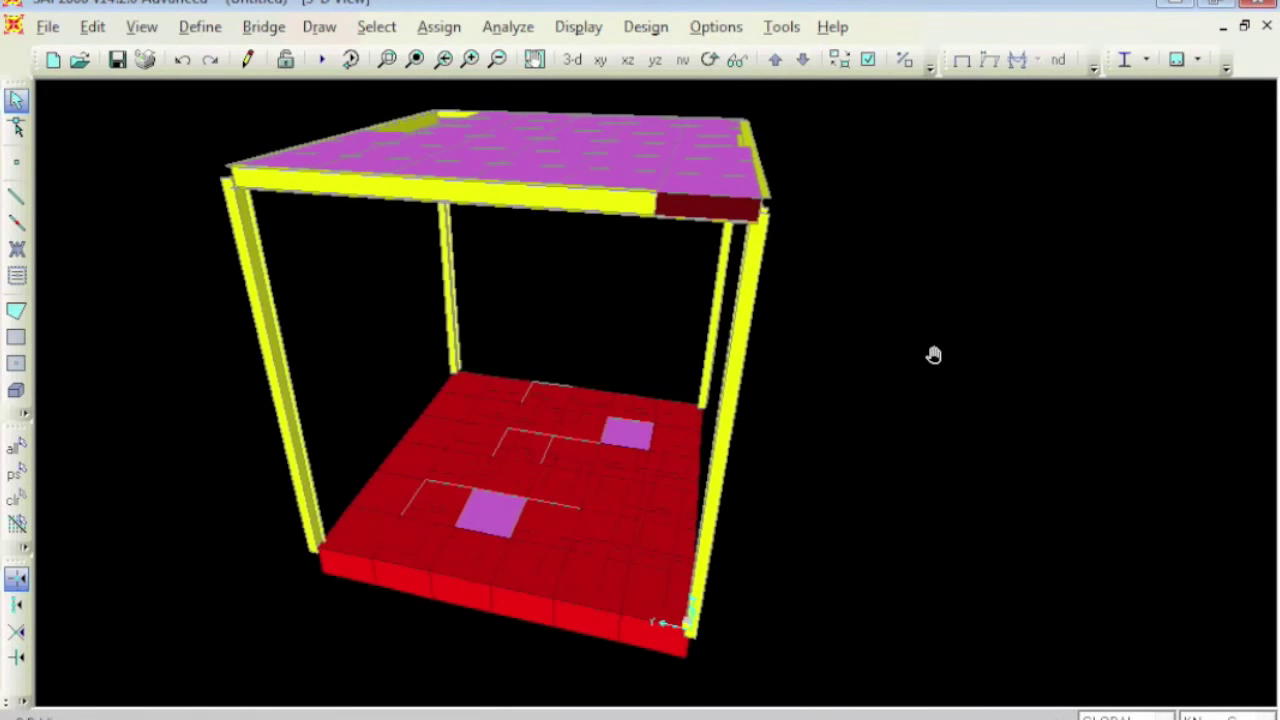
Examine the extruded columns, roof slab and foundation from several sides, and clear any selection made.
{"action": "left_click", "coordinate": [712, 59]}
{"action": "left_click_drag", "start_coordinate": [771, 171], "coordinate": [1006, 366]}
{"action": "middle_click_drag", "start_coordinate": [974, 357], "coordinate": [918, 303]}
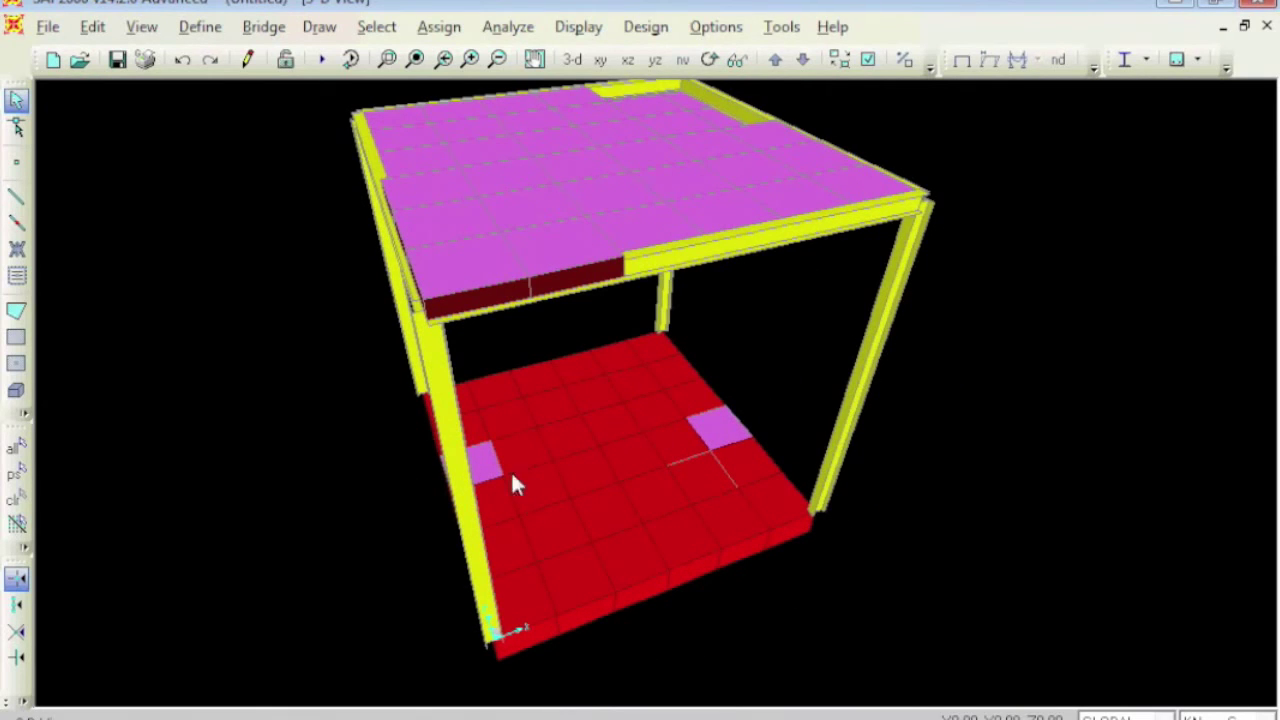
{"action": "left_click", "coordinate": [709, 59]}
{"action": "left_click_drag", "start_coordinate": [509, 360], "coordinate": [889, 391]}
{"action": "left_click_drag", "start_coordinate": [1047, 377], "coordinate": [263, 700]}
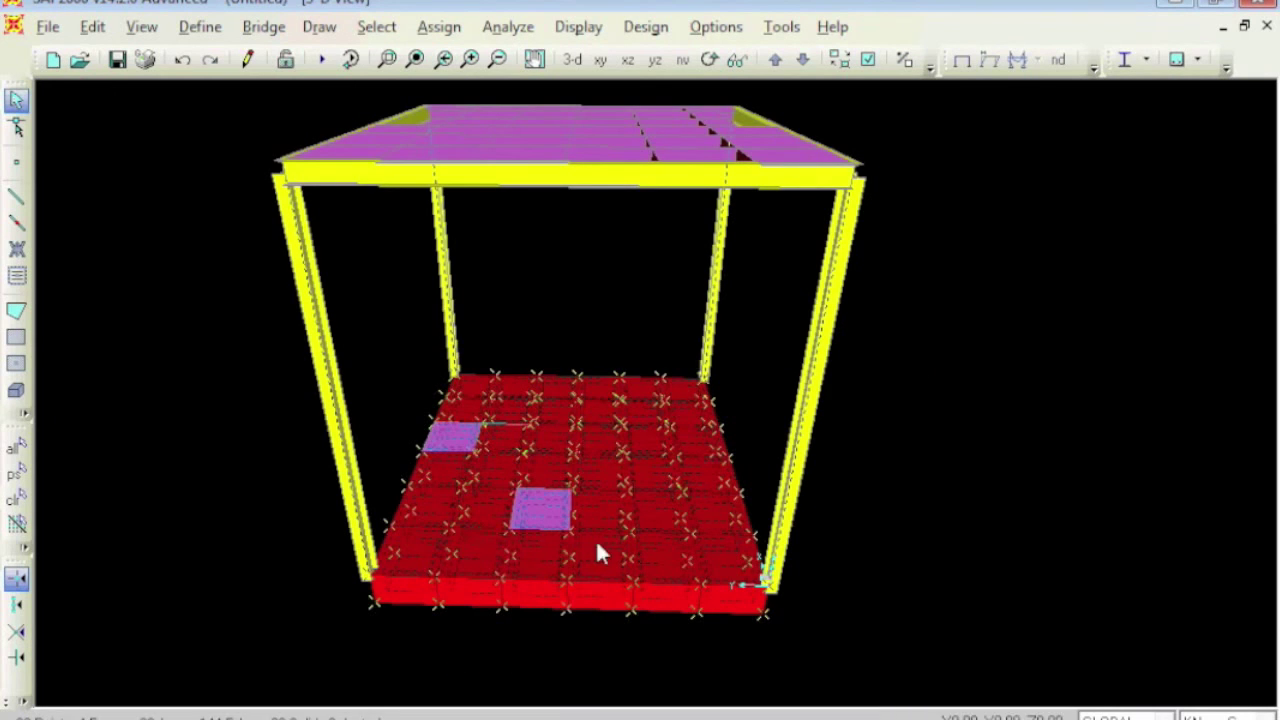
{"action": "key", "text": "ctrl+q"}
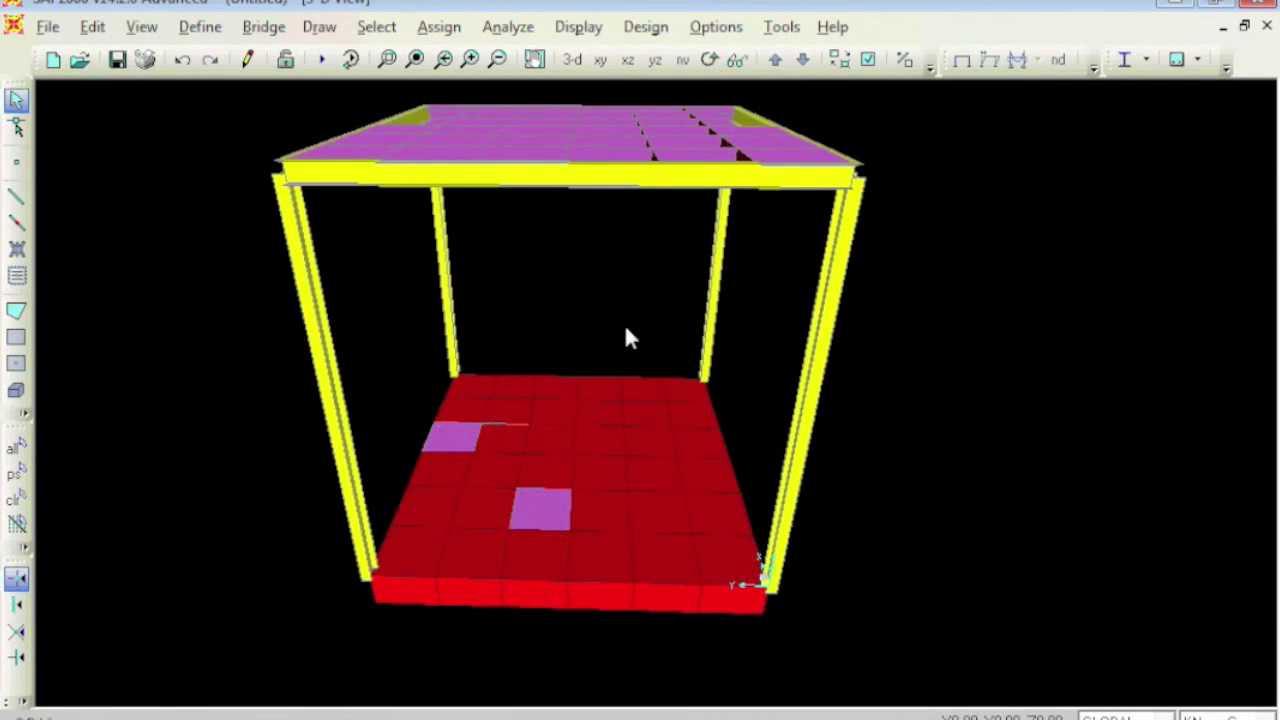
Show the X-Y plan at Z=0 and select all joints and objects of the base.
{"action": "left_click", "coordinate": [600, 60]}
{"action": "middle_click_drag", "start_coordinate": [548, 312], "coordinate": [763, 391]}
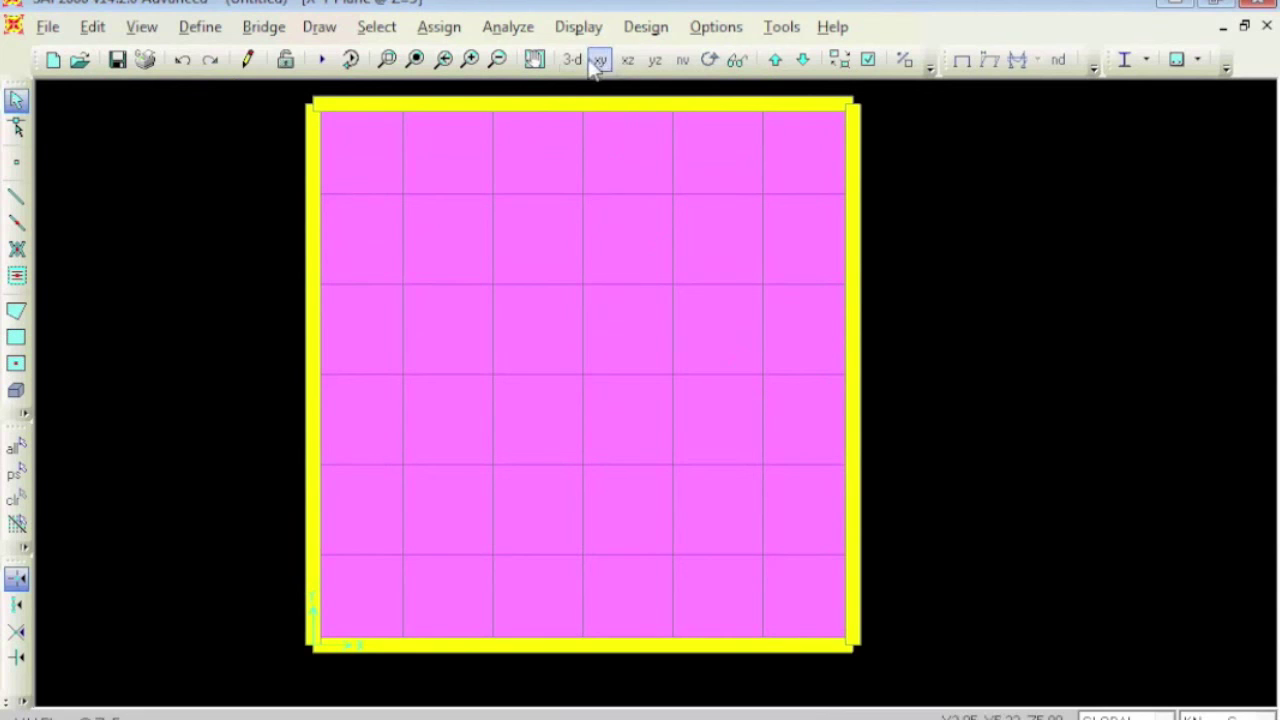
{"action": "left_click", "coordinate": [802, 60]}
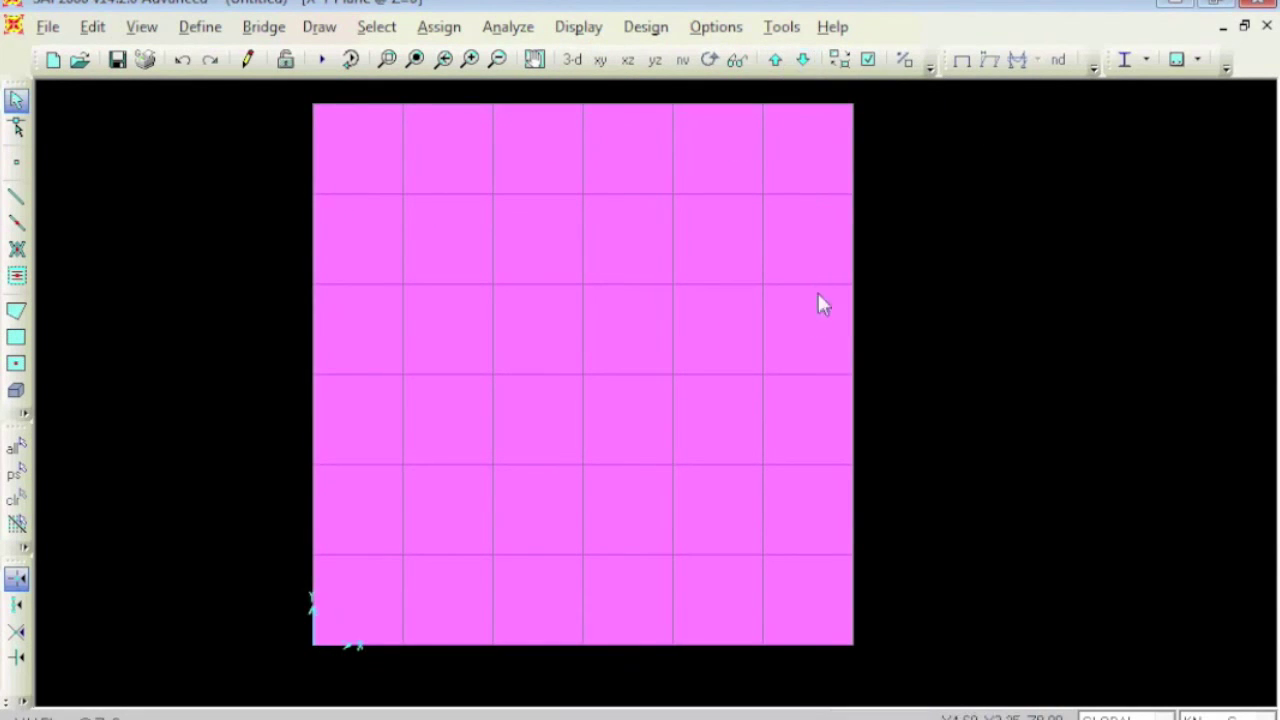
{"action": "left_click", "coordinate": [802, 60]}
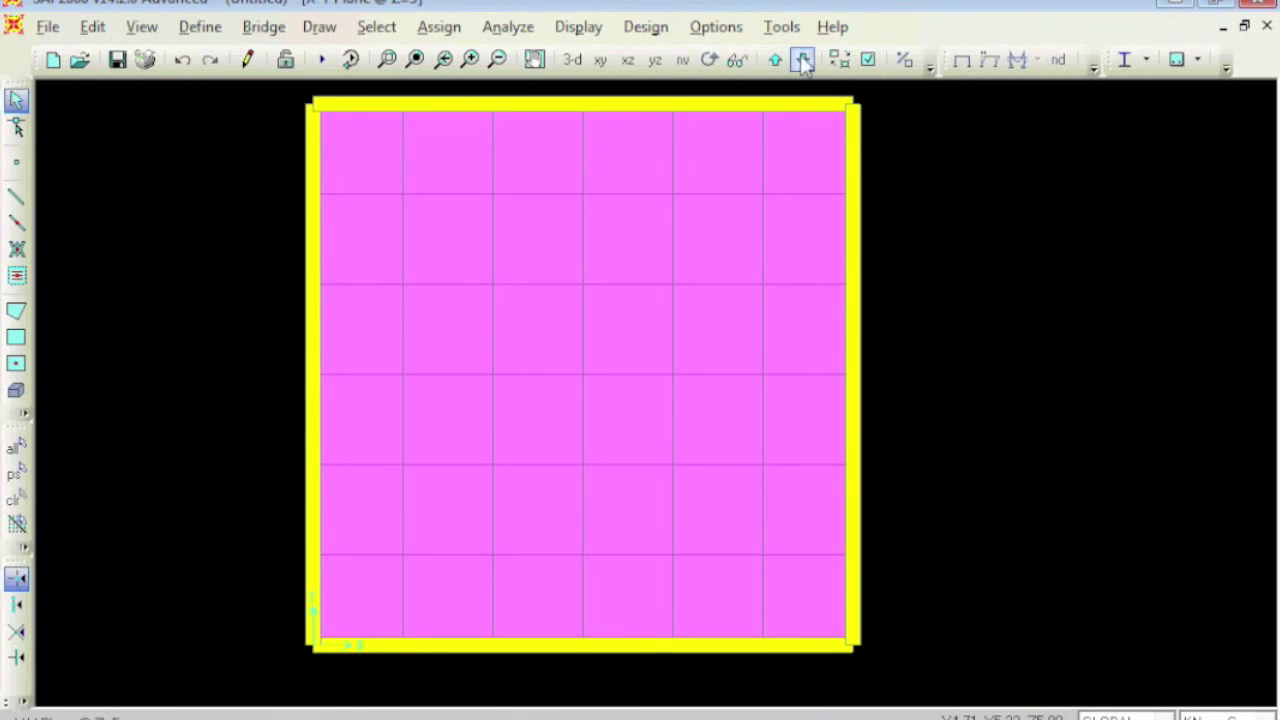
{"action": "left_click", "coordinate": [802, 60]}
{"action": "left_click_drag", "start_coordinate": [909, 94], "coordinate": [152, 680]}
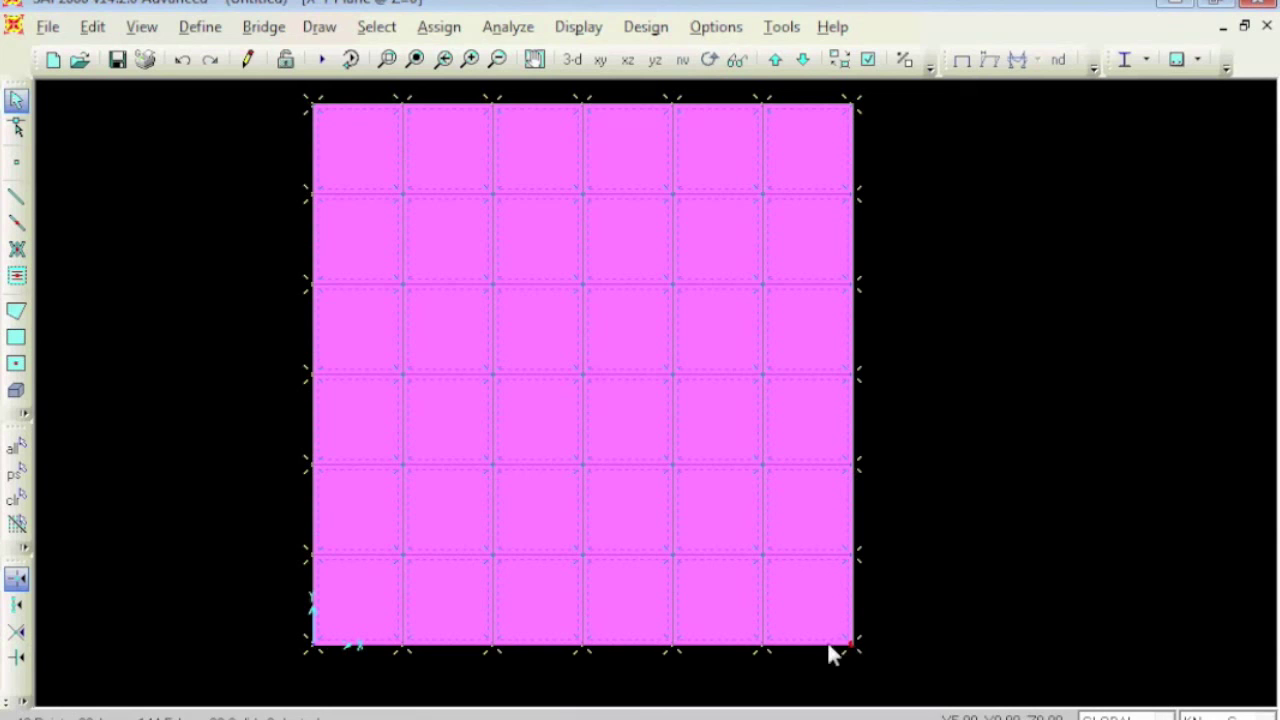
Assign joint restraints to the selected base joints using a fast restraint preset, and return to the 3-D view.
{"action": "left_click", "coordinate": [439, 26]}
{"action": "mouse_move", "coordinate": [447, 70]}
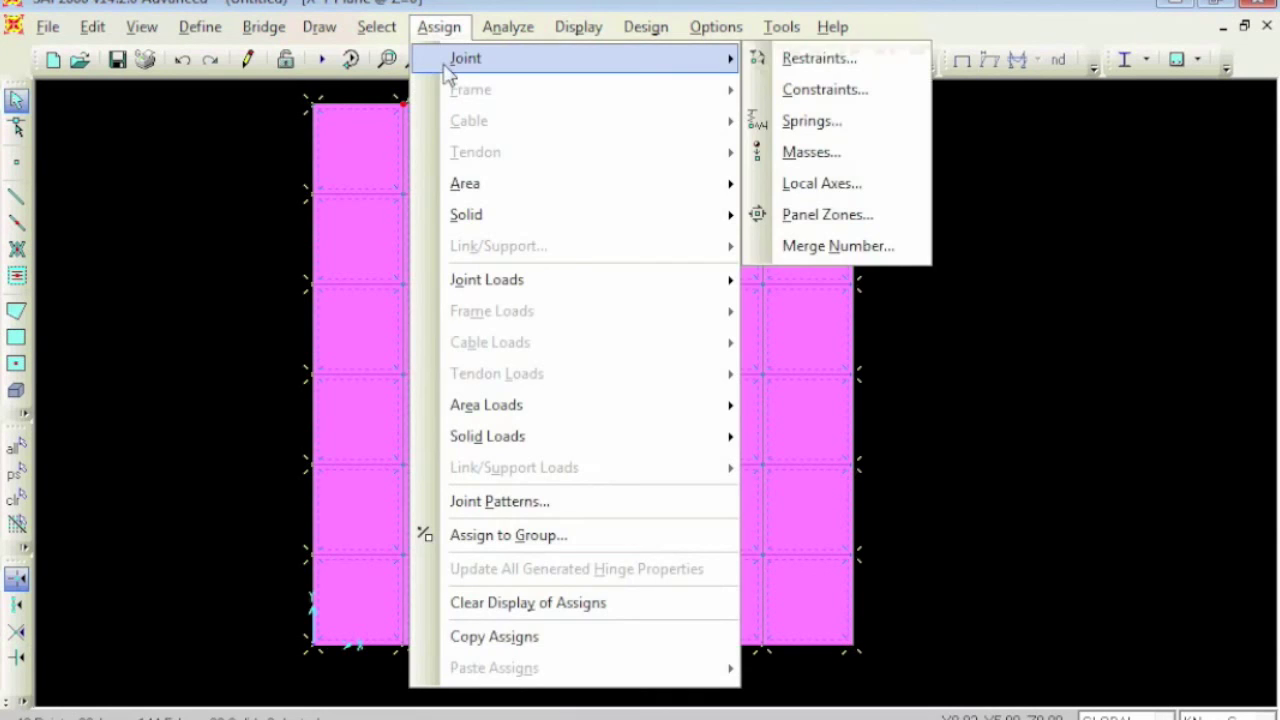
{"action": "left_click", "coordinate": [864, 58]}
{"action": "left_click", "coordinate": [588, 429]}
{"action": "left_click", "coordinate": [587, 484]}
{"action": "left_click", "coordinate": [572, 59]}
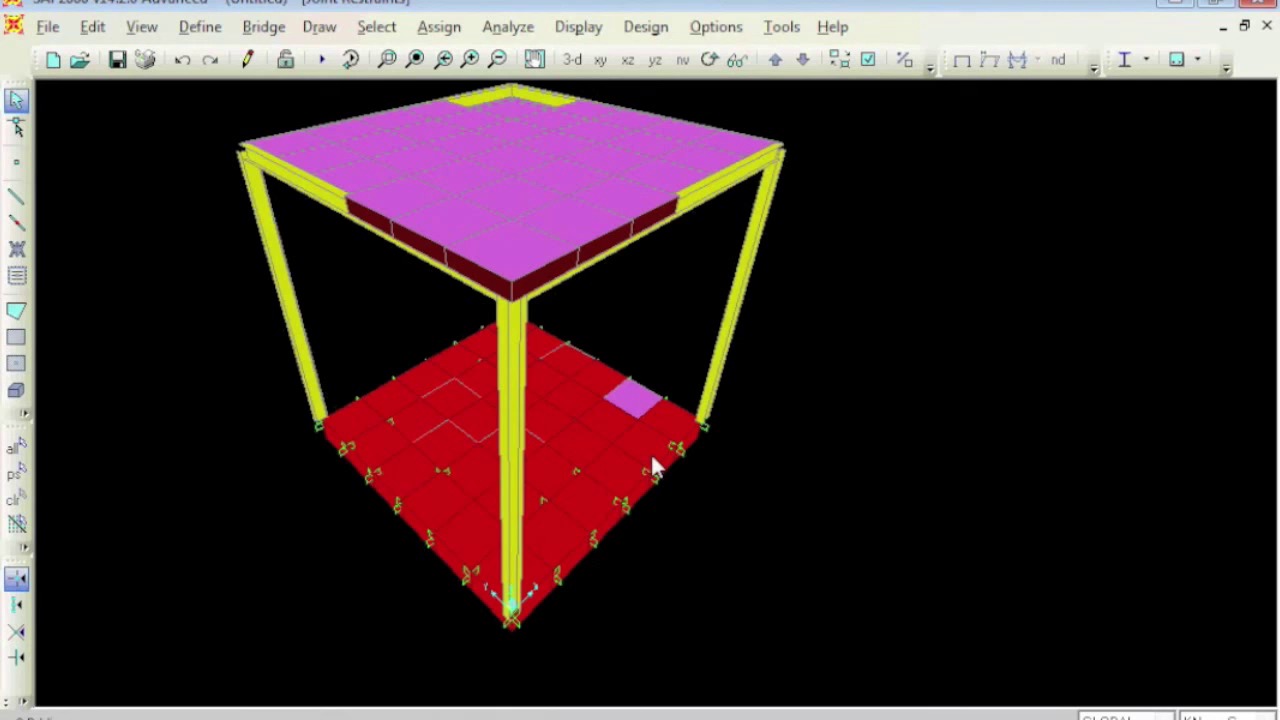
{"action": "middle_click_drag", "start_coordinate": [481, 262], "coordinate": [608, 341]}
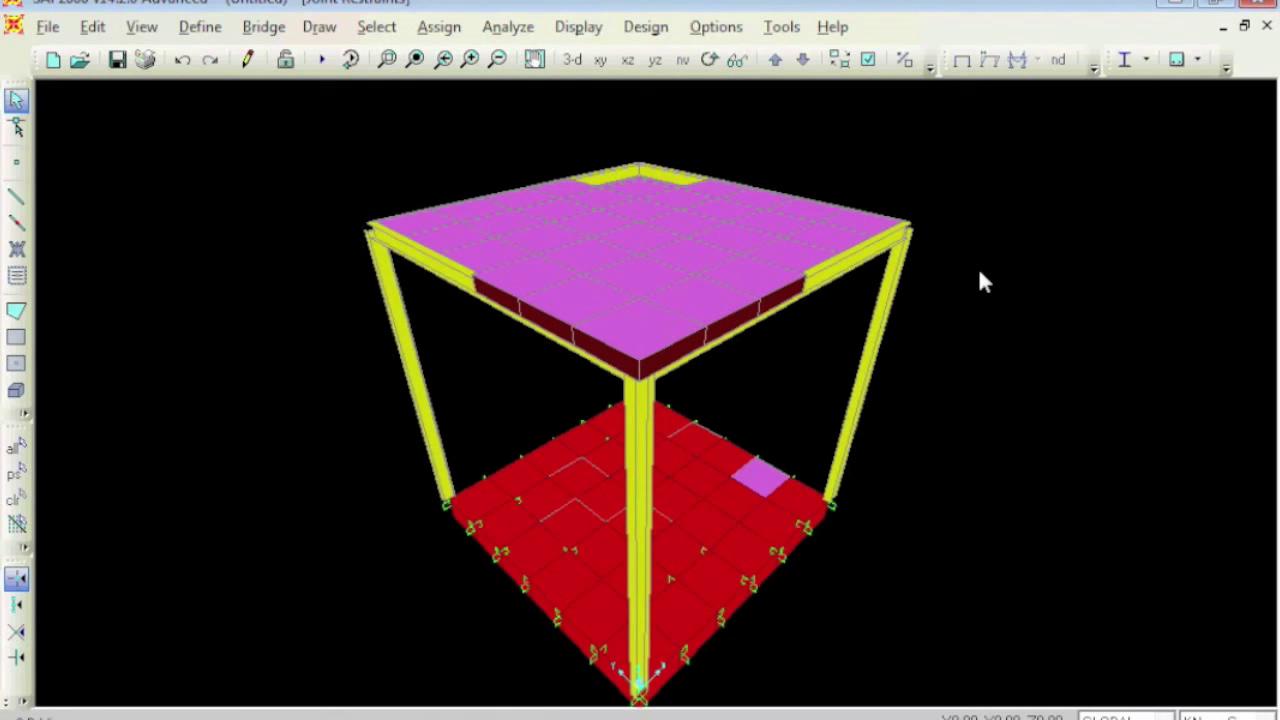
Analyze the structure in Model-Alive mode, saving the model file as "test".
{"action": "left_click", "coordinate": [350, 60]}
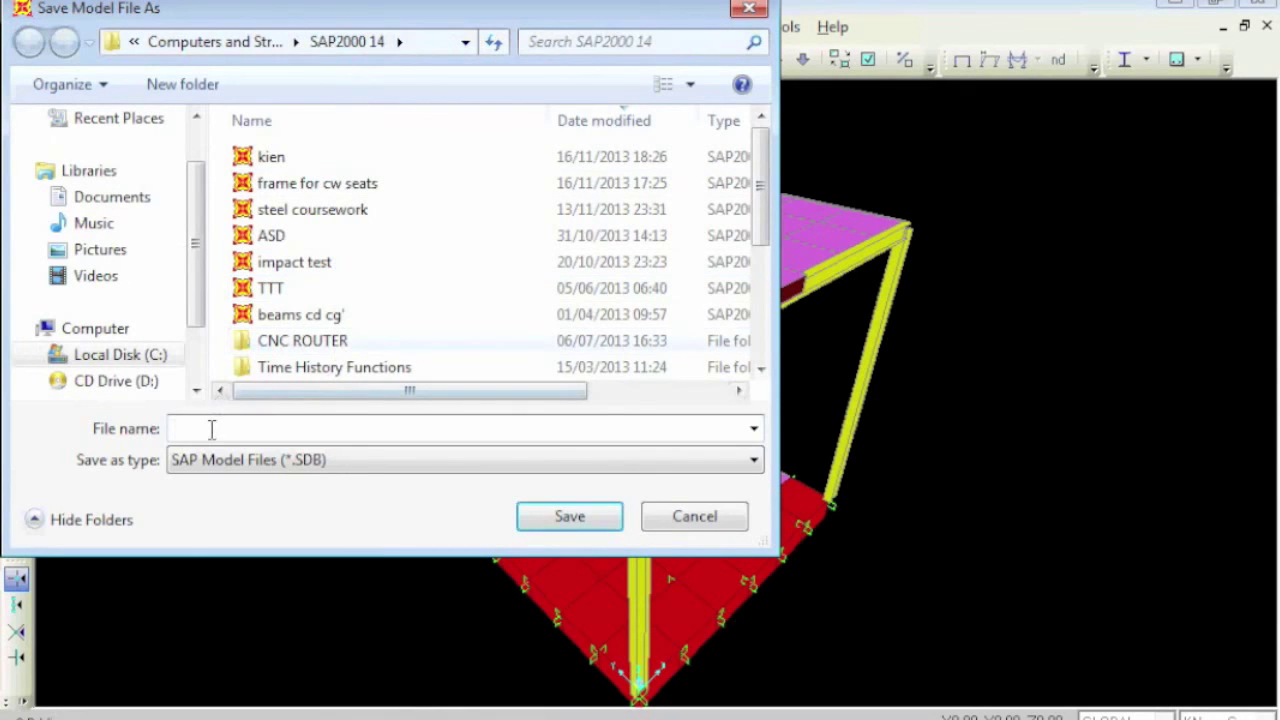
{"action": "left_click", "coordinate": [212, 428]}
{"action": "type", "text": "test"}
{"action": "key", "text": "Return"}
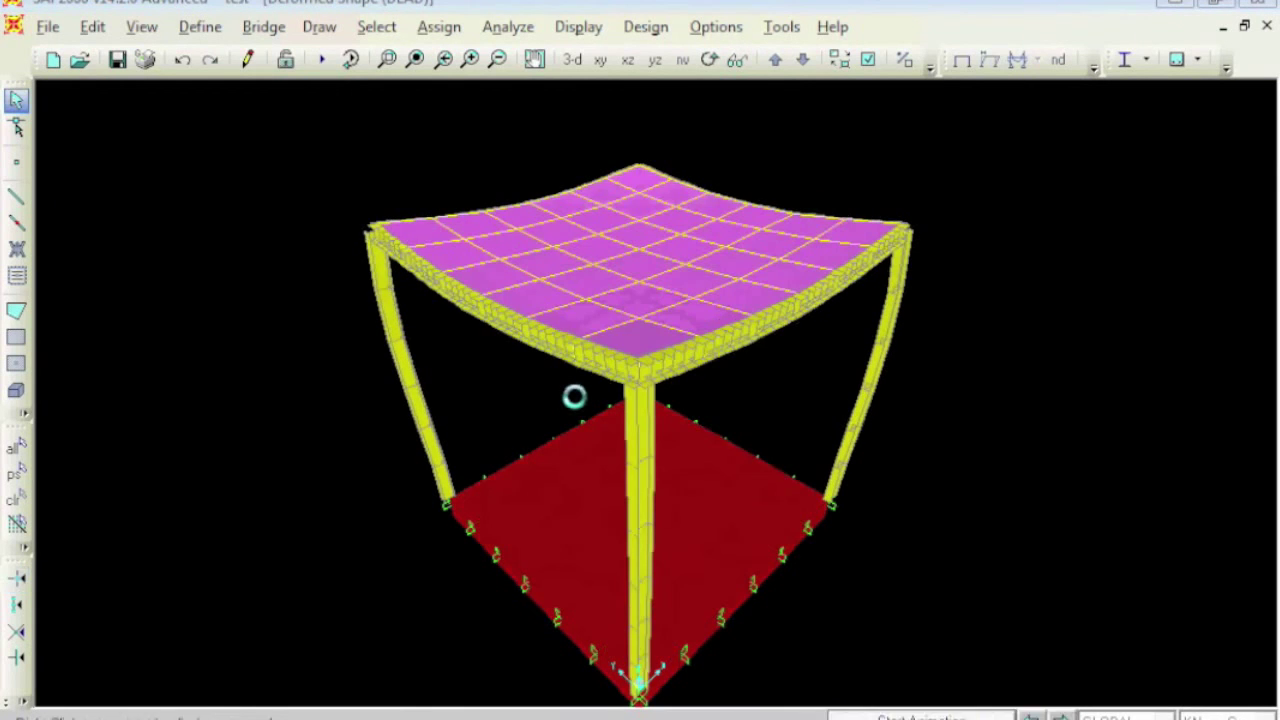
Examine the structure's deformed shape under the DEAD load case, leaving the display settings as they are.
{"action": "middle_click_drag", "start_coordinate": [615, 485], "coordinate": [580, 429]}
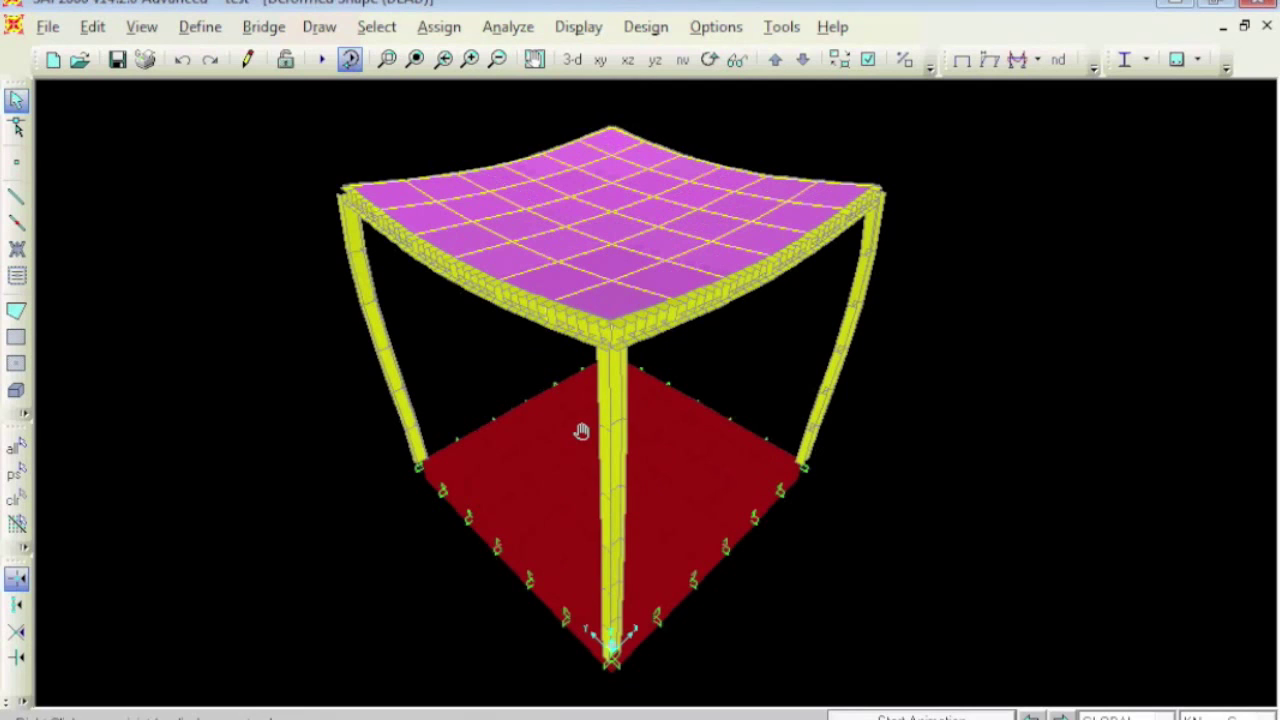
{"action": "left_click", "coordinate": [990, 62]}
{"action": "left_click", "coordinate": [730, 462]}
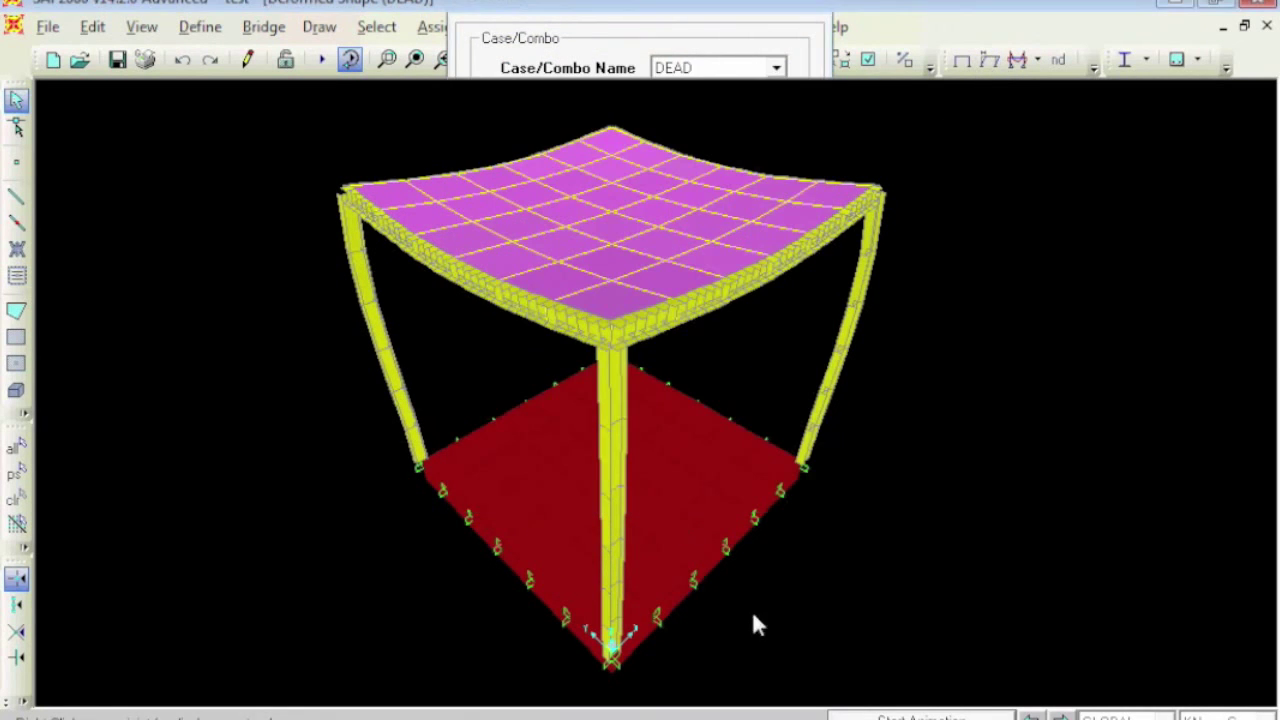
{"action": "middle_click_drag", "start_coordinate": [898, 440], "coordinate": [904, 427]}
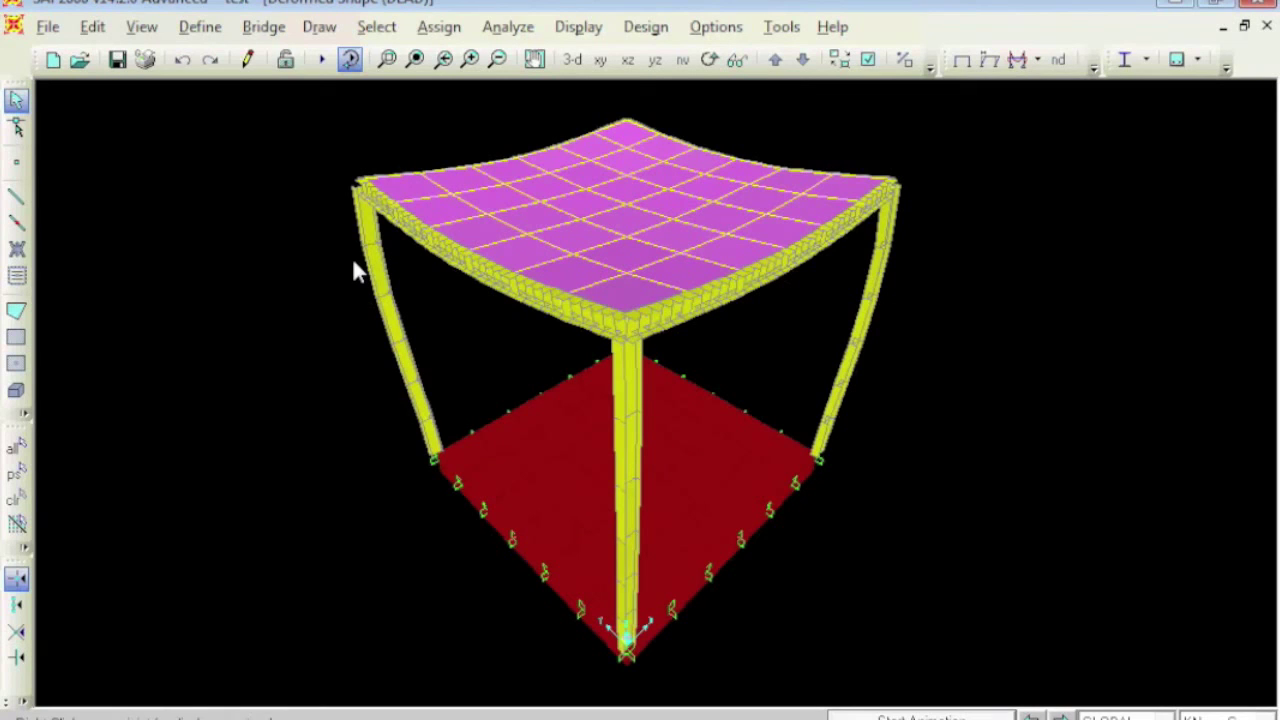
{"action": "left_click", "coordinate": [350, 60]}
{"action": "mouse_move", "coordinate": [333, 224]}
{"action": "left_mouse_down"}
{"action": "mouse_move", "coordinate": [297, 246]}
{"action": "mouse_move", "coordinate": [337, 237]}
{"action": "left_mouse_up"}
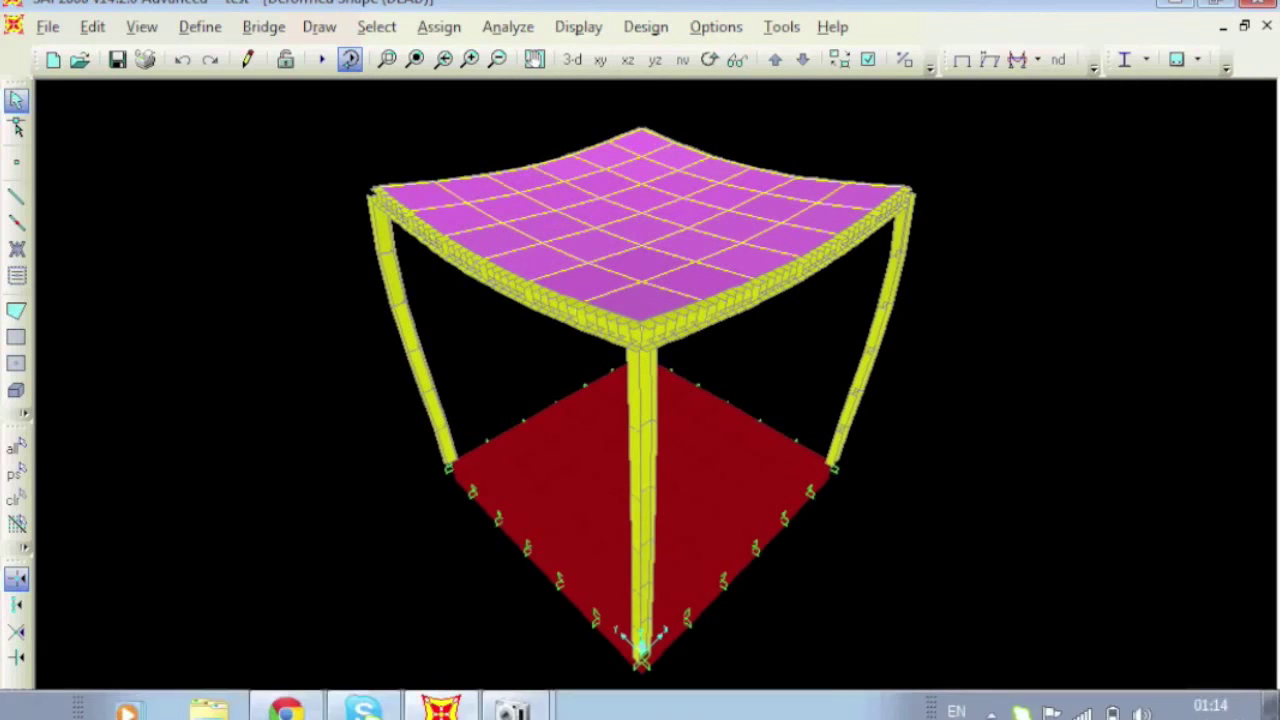
{"action": "left_click", "coordinate": [508, 706]}
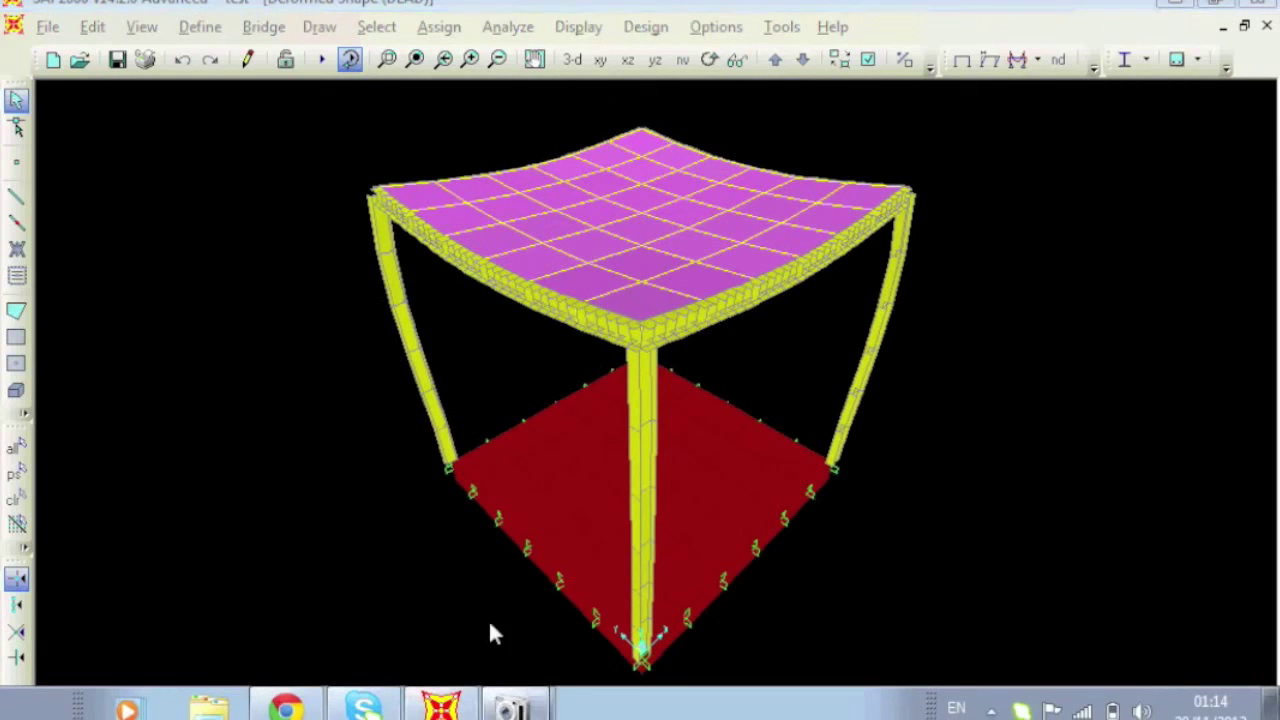